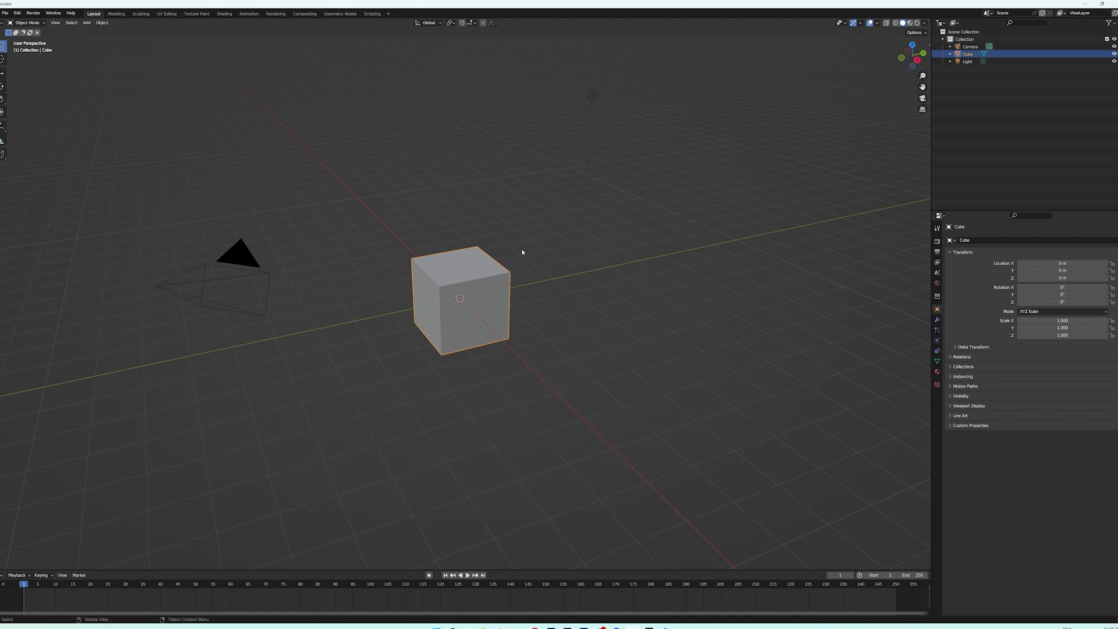
Delete the default cube and add a mesh cylinder at the scene centre.
{"action": "middle_click_drag", "start_coordinate": [487, 393], "coordinate": [594, 377]}
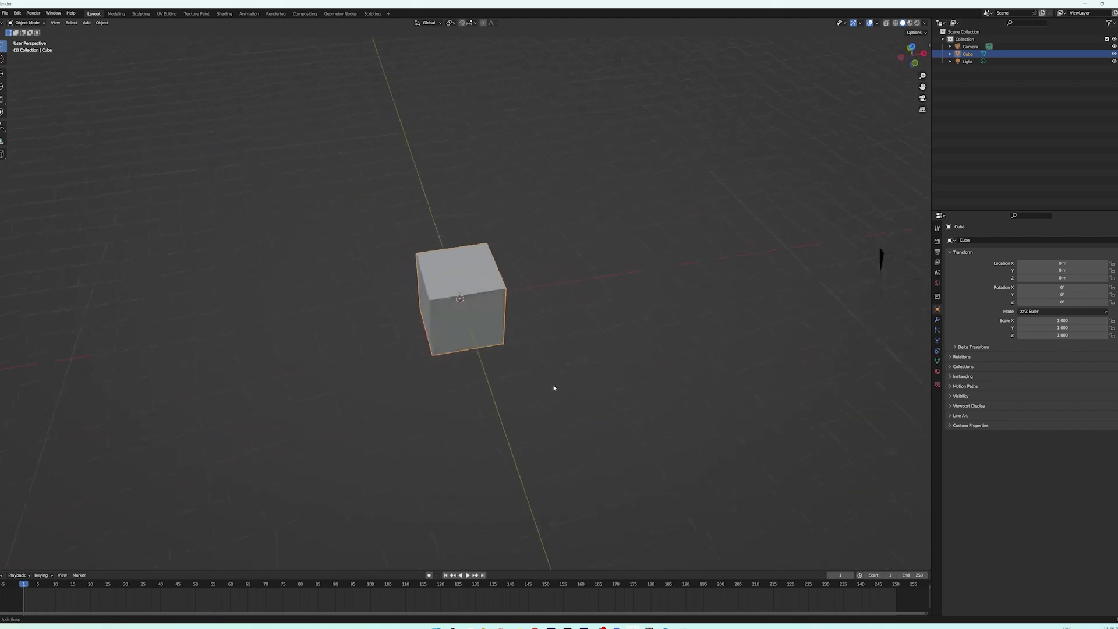
{"action": "mouse_move", "coordinate": [595, 377]}
{"action": "middle_mouse_down"}
{"action": "mouse_move", "coordinate": [473, 377]}
{"action": "mouse_move", "coordinate": [492, 357]}
{"action": "middle_mouse_up"}
{"action": "scroll", "coordinate": [471, 378], "scroll_direction": "down", "scroll_amount": 4}
{"action": "scroll", "coordinate": [492, 356], "scroll_direction": "up", "scroll_amount": 3}
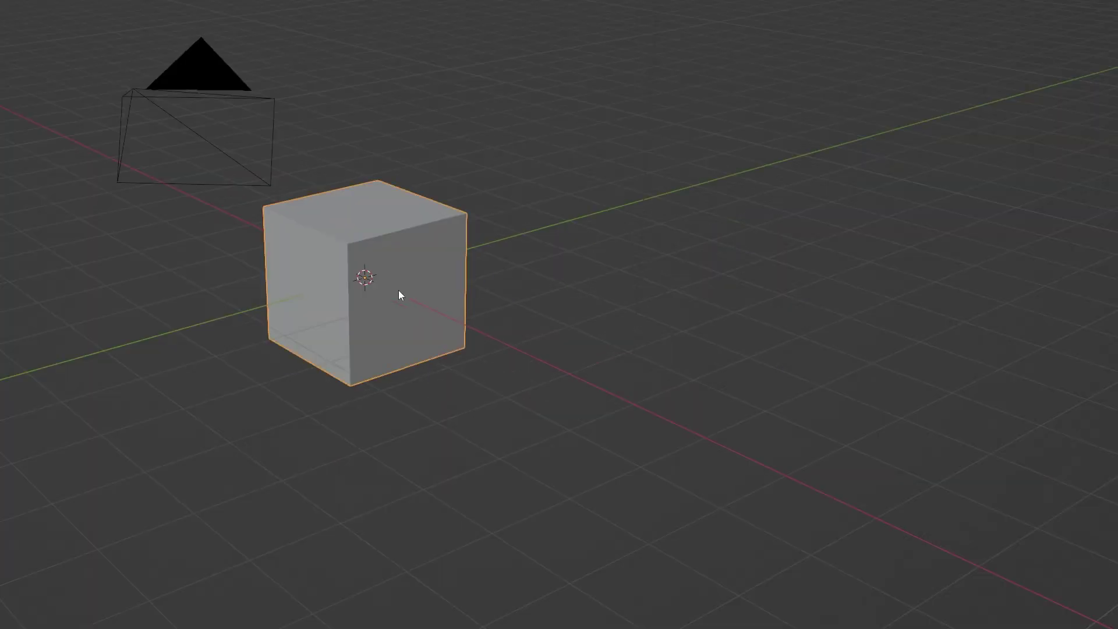
{"action": "key", "text": "x"}
{"action": "left_click", "coordinate": [399, 290]}
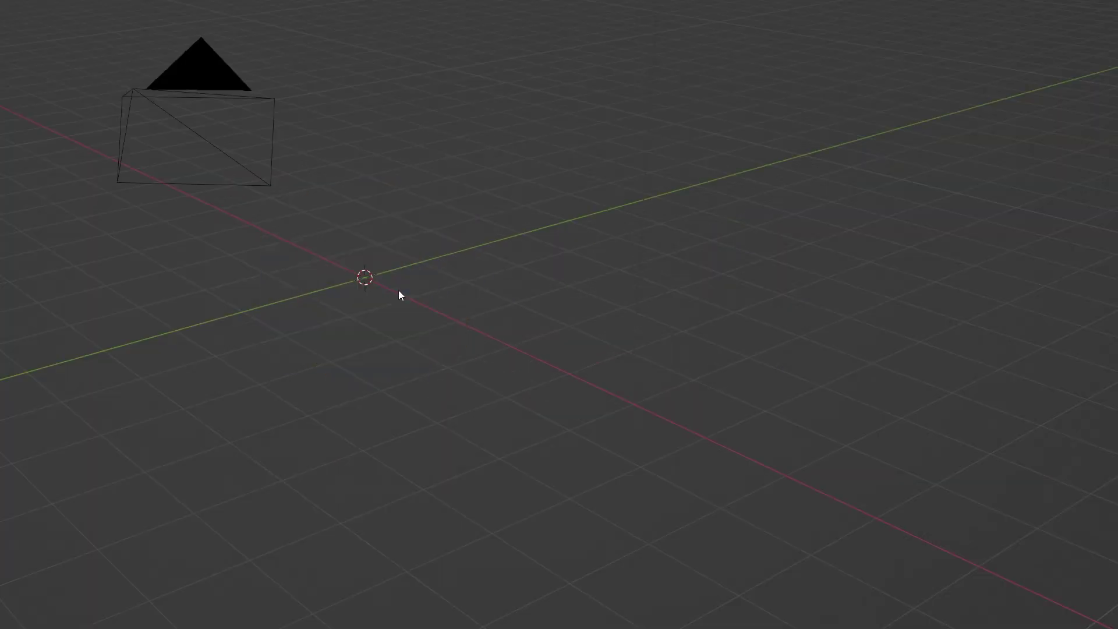
{"action": "key", "text": "shift+a"}
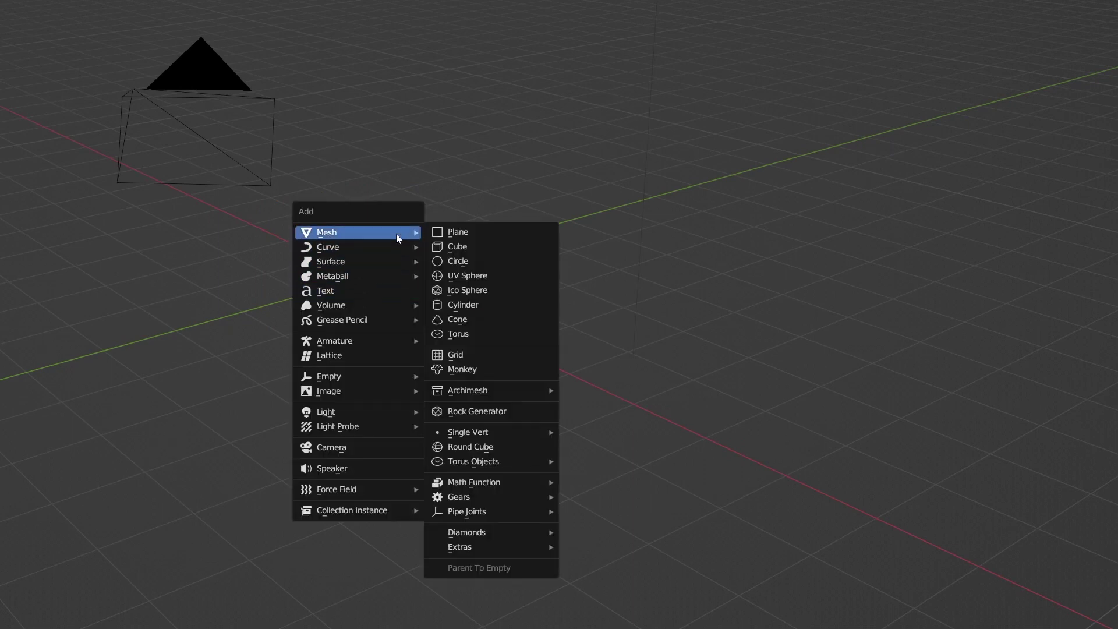
{"action": "mouse_move", "coordinate": [356, 233]}
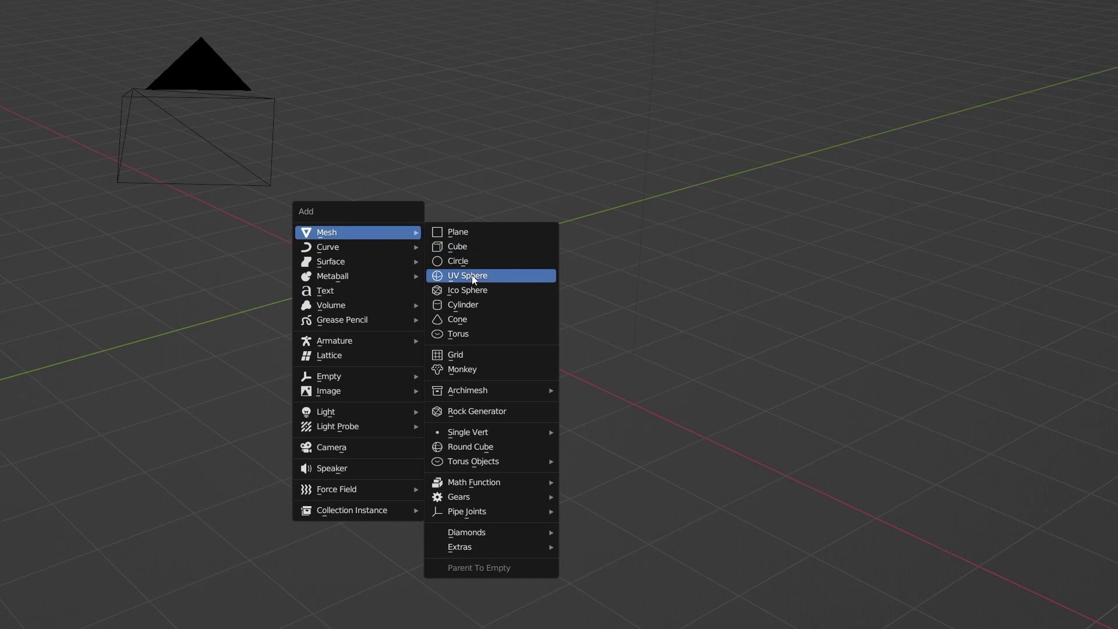
{"action": "left_click", "coordinate": [474, 309]}
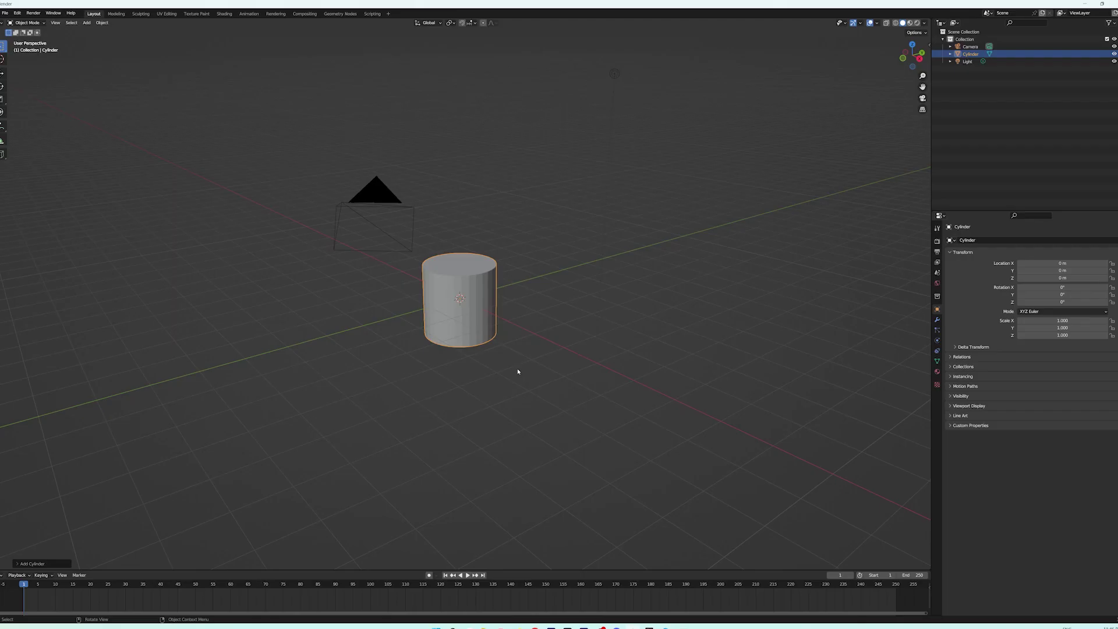
Expand the Add Cylinder settings, then select the landscape and Player 2 Spawn Pad in Unreal.
{"action": "left_click", "coordinate": [33, 564]}
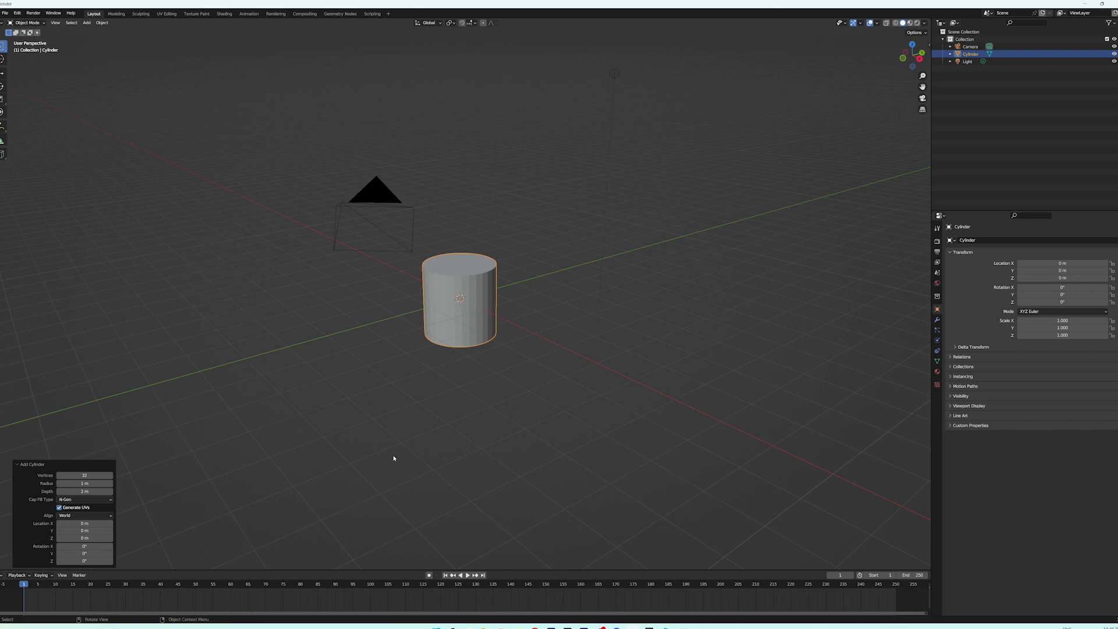
{"action": "key", "text": "alt+Tab"}
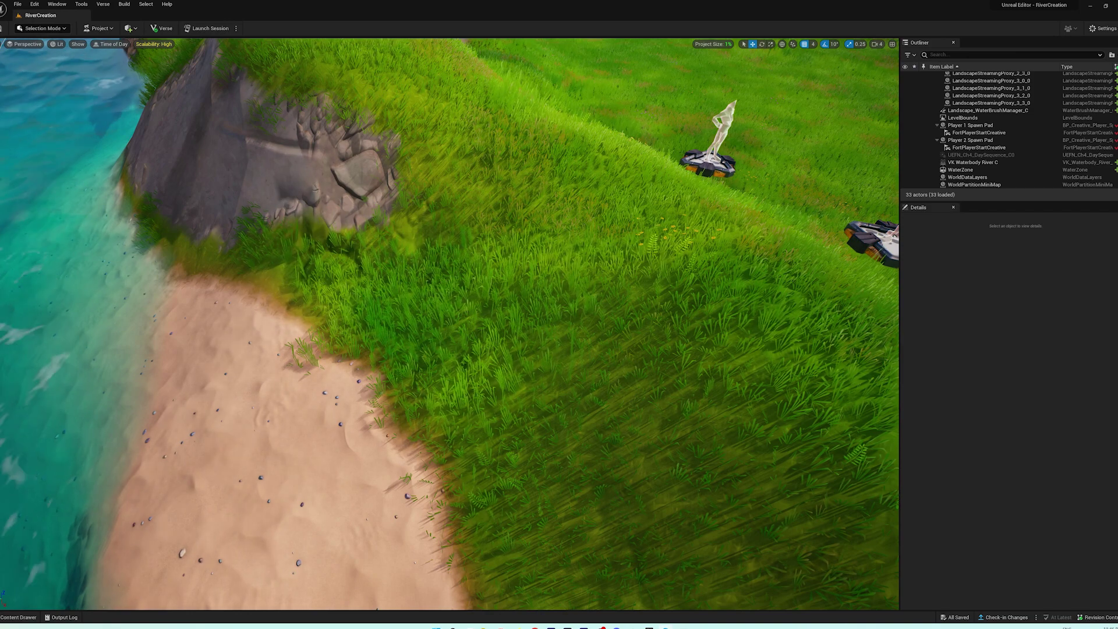
{"action": "left_click", "coordinate": [668, 252]}
{"action": "right_click_drag", "start_coordinate": [449, 323], "coordinate": [450, 288]}
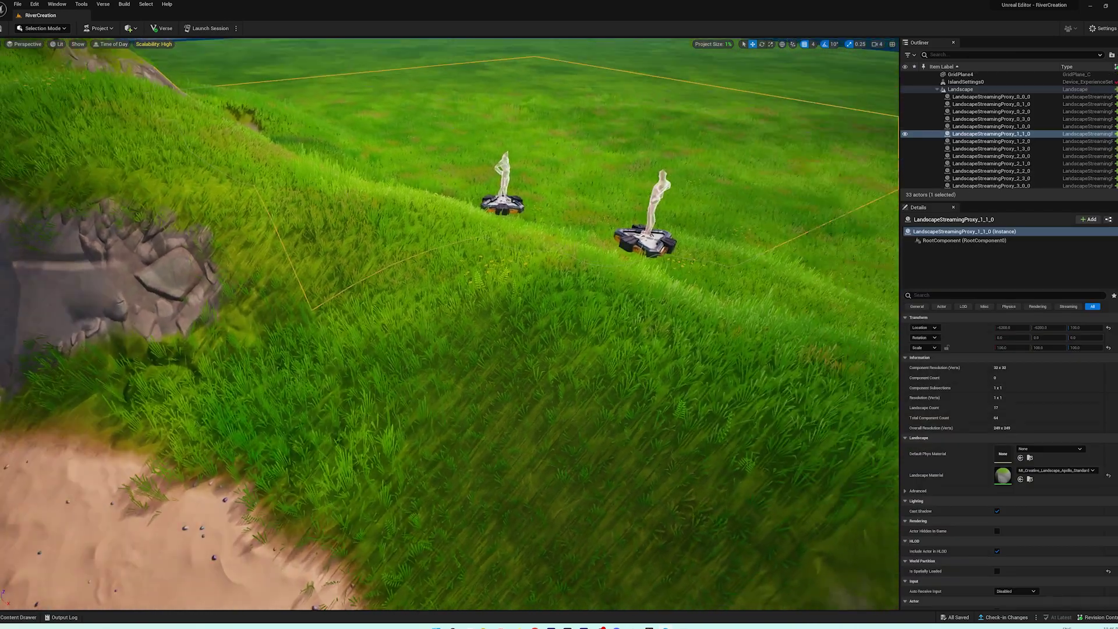
{"action": "left_click", "coordinate": [601, 238]}
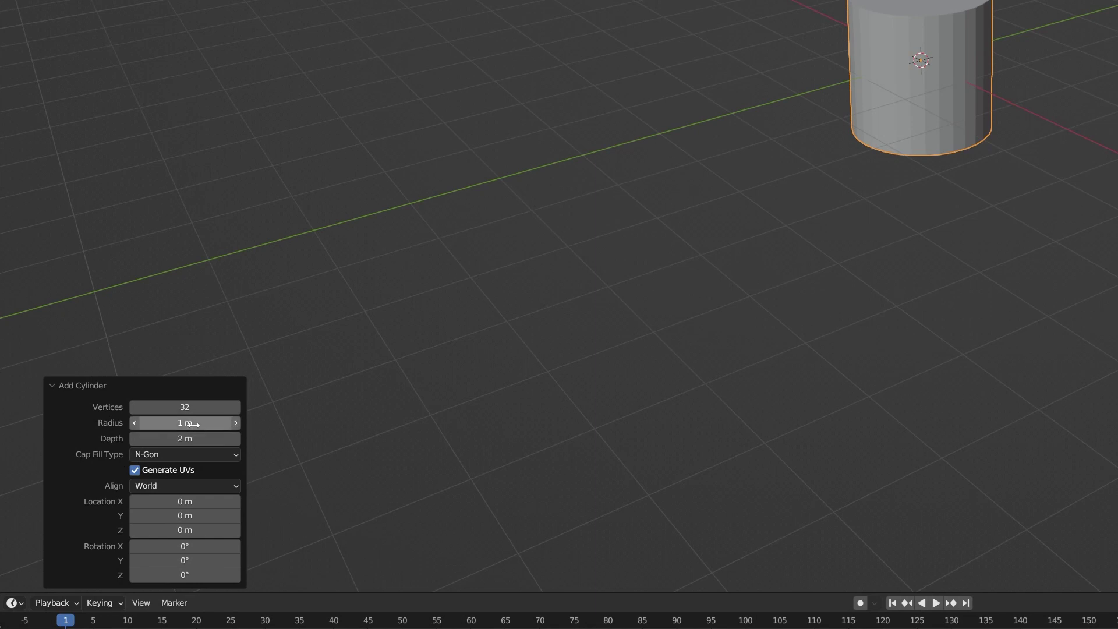
Set the cylinder's radius to 0.1 m and its vertex count to 16.
{"action": "left_click", "coordinate": [193, 425]}
{"action": "type", "text": "0.1"}
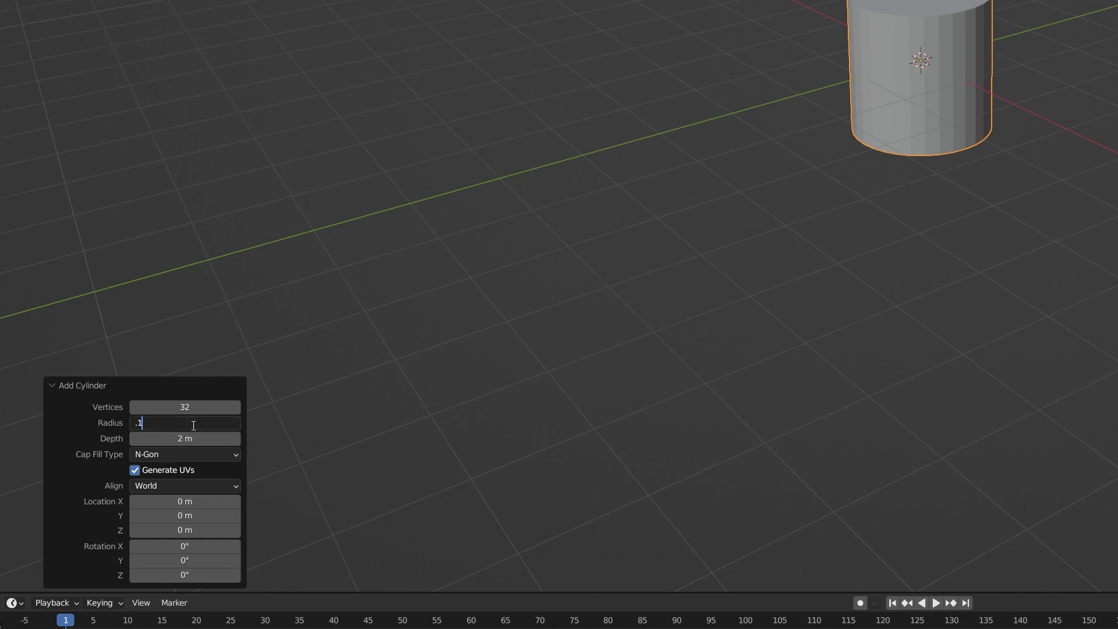
{"action": "key", "text": "Return"}
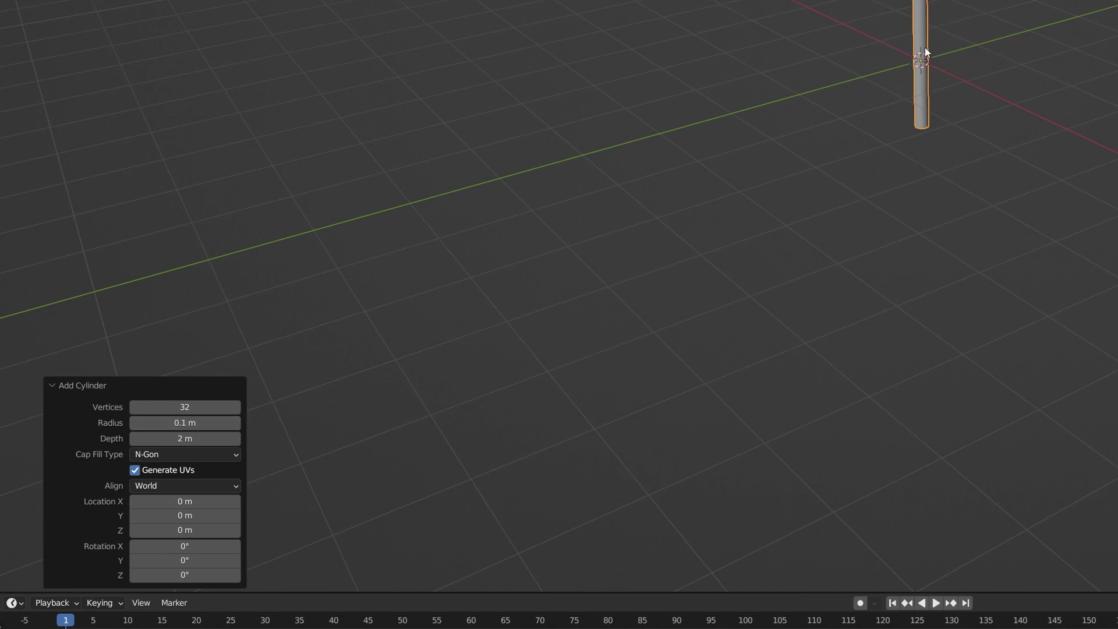
{"action": "left_click", "coordinate": [188, 407]}
{"action": "type", "text": "16"}
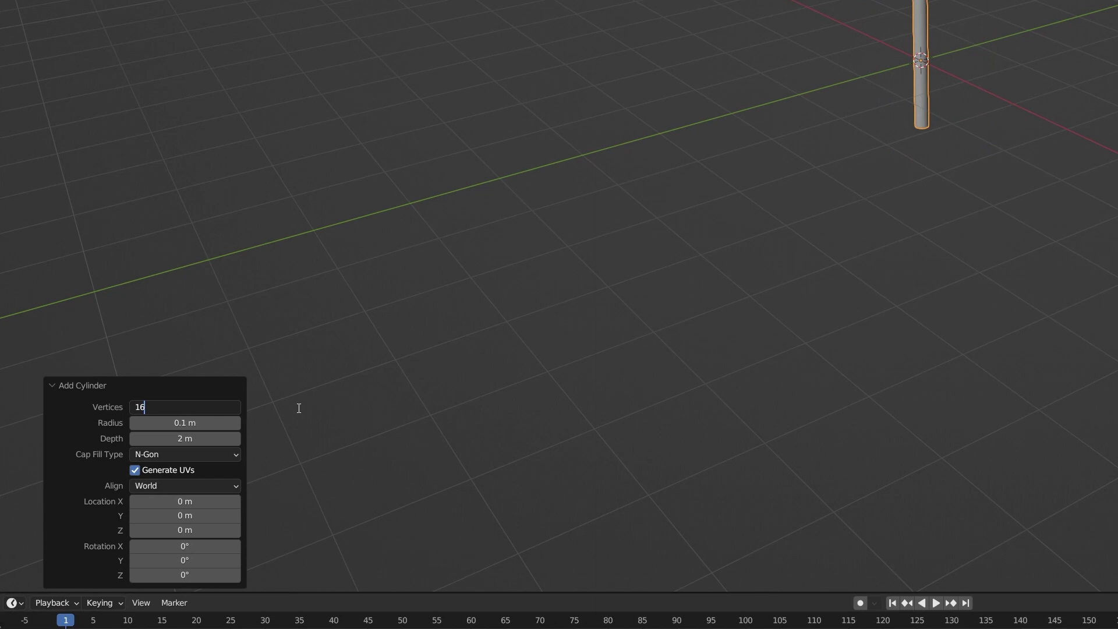
{"action": "key", "text": "Return"}
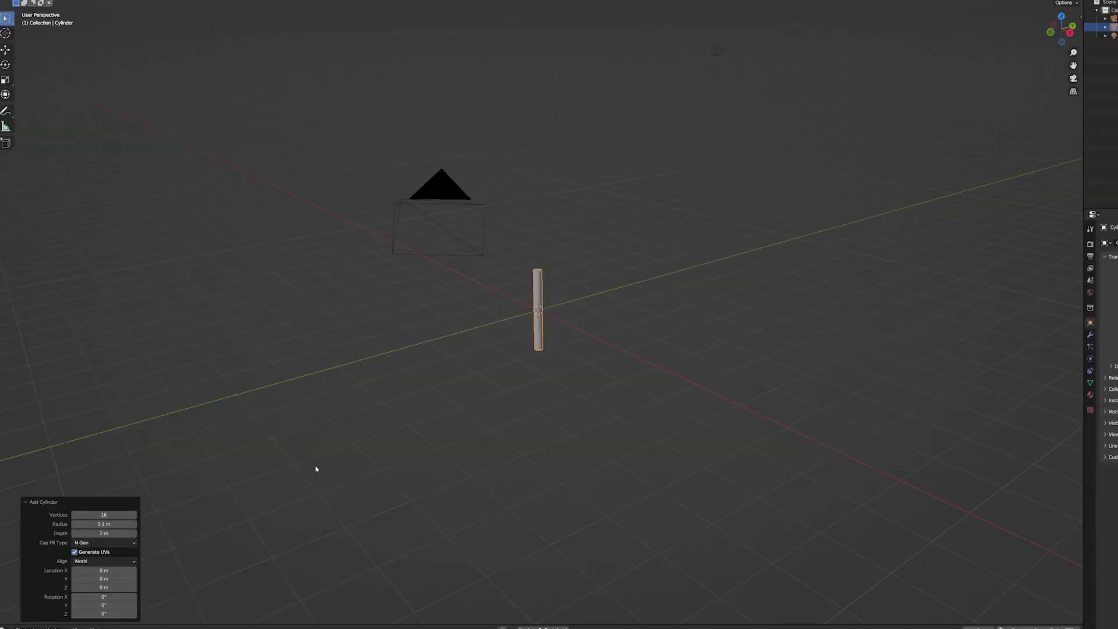
{"action": "scroll", "coordinate": [539, 332], "scroll_direction": "up", "scroll_amount": 8}
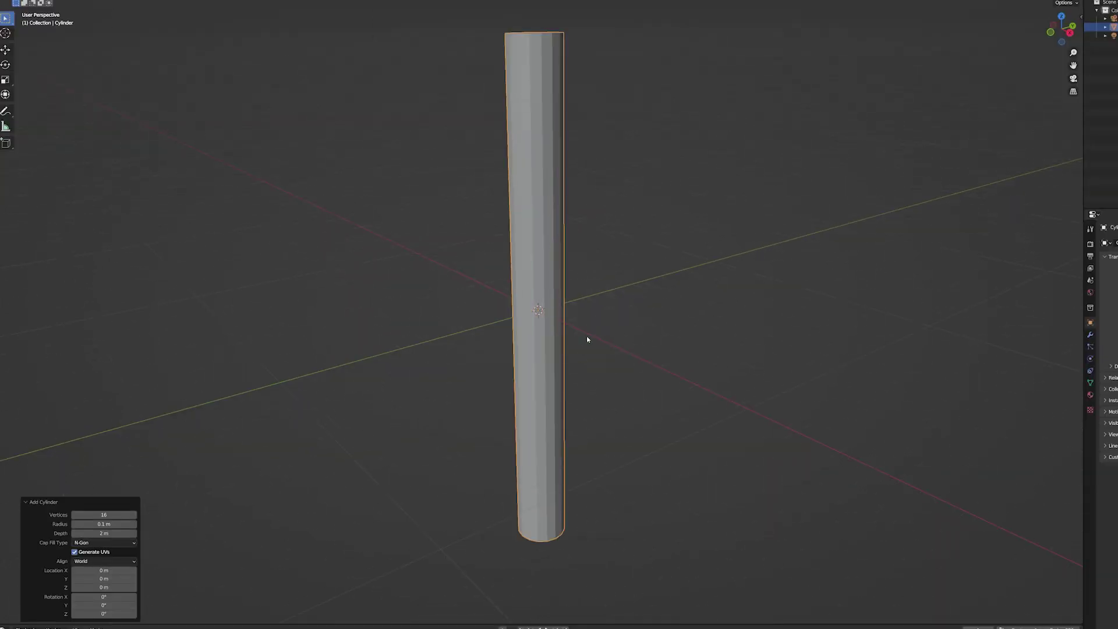
Orbit until the red axis is horizontal, then deselect and reselect the pole.
{"action": "mouse_move", "coordinate": [600, 325]}
{"action": "middle_mouse_down"}
{"action": "mouse_move", "coordinate": [709, 315]}
{"action": "mouse_move", "coordinate": [635, 314]}
{"action": "mouse_move", "coordinate": [653, 322]}
{"action": "middle_mouse_up"}
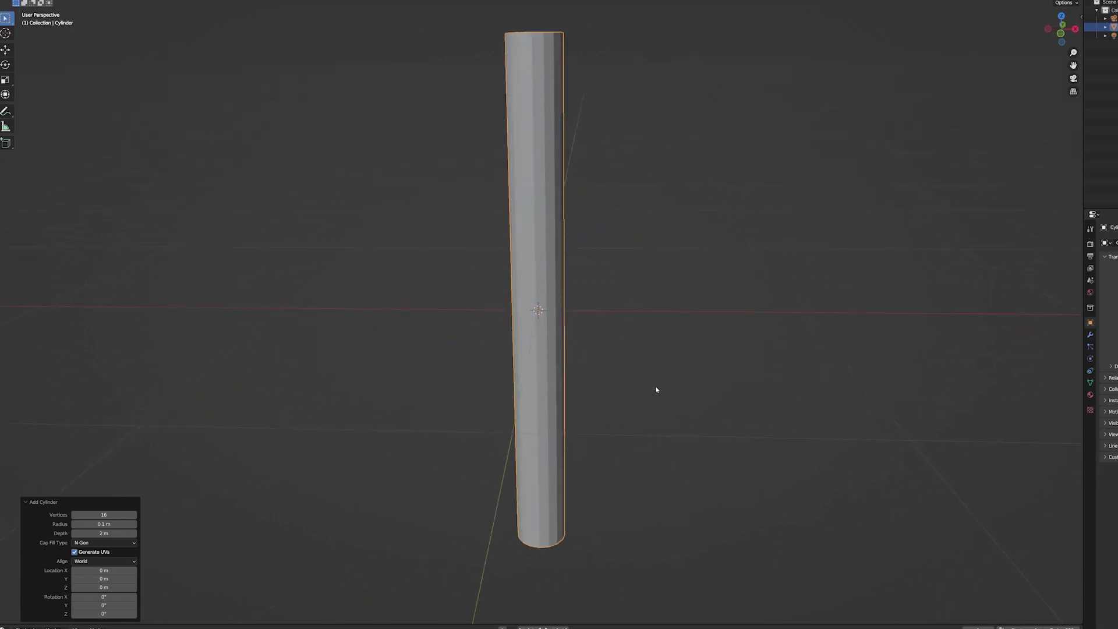
{"action": "left_click", "coordinate": [684, 296]}
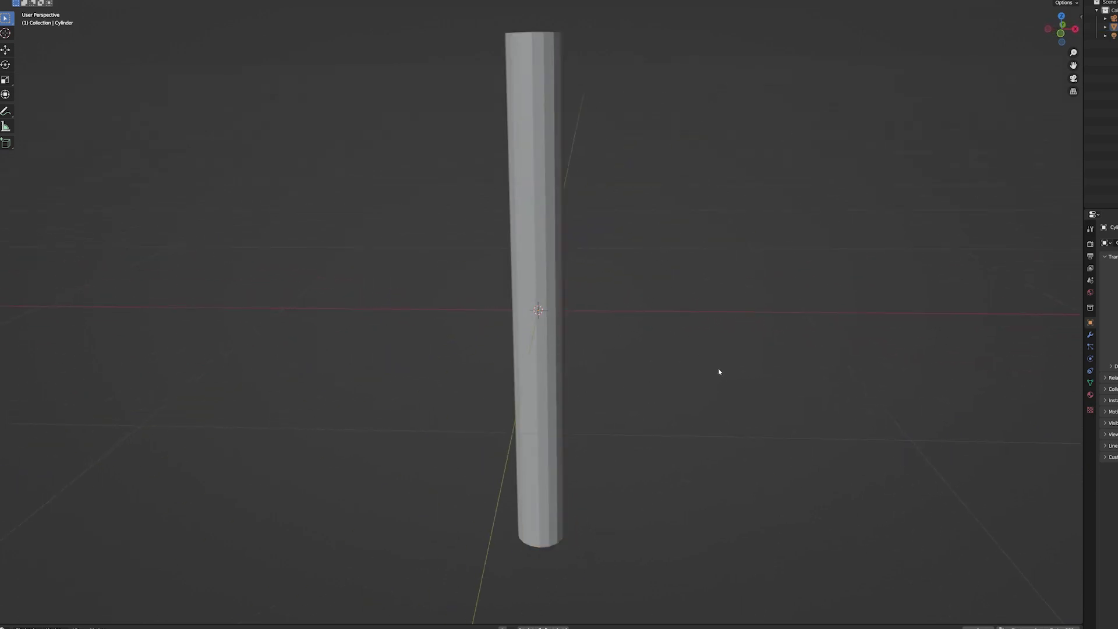
{"action": "scroll", "coordinate": [540, 309], "scroll_direction": "up", "scroll_amount": 3}
{"action": "scroll", "coordinate": [543, 319], "scroll_direction": "up", "scroll_amount": 1}
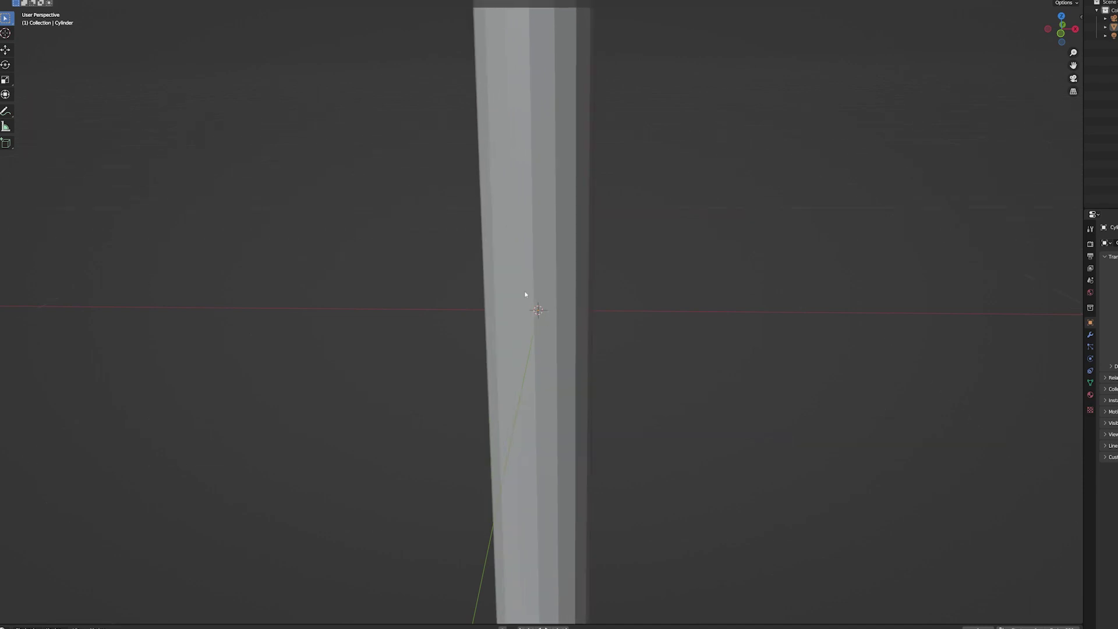
{"action": "scroll", "coordinate": [532, 315], "scroll_direction": "down", "scroll_amount": 3}
{"action": "scroll", "coordinate": [546, 352], "scroll_direction": "down", "scroll_amount": 1}
{"action": "left_click", "coordinate": [548, 352]}
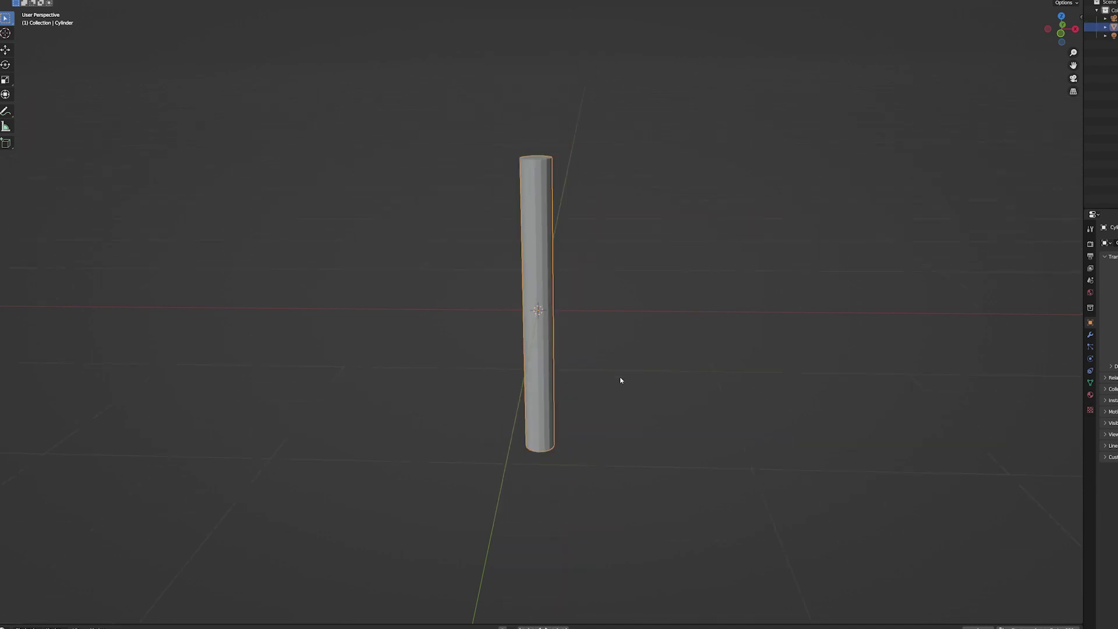
In Edit Mode, move the pole's mesh up 1 m along Z and inspect its base.
{"action": "key", "text": "Tab"}
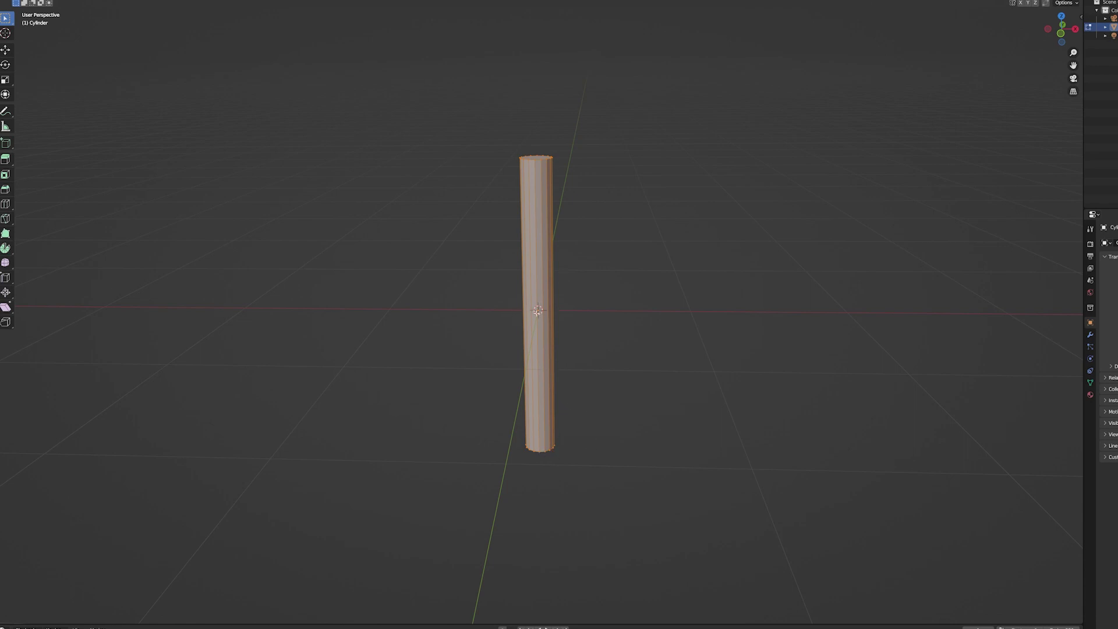
{"action": "mouse_move", "coordinate": [619, 362]}
{"action": "middle_mouse_down"}
{"action": "mouse_move", "coordinate": [639, 347]}
{"action": "mouse_move", "coordinate": [616, 346]}
{"action": "middle_mouse_up"}
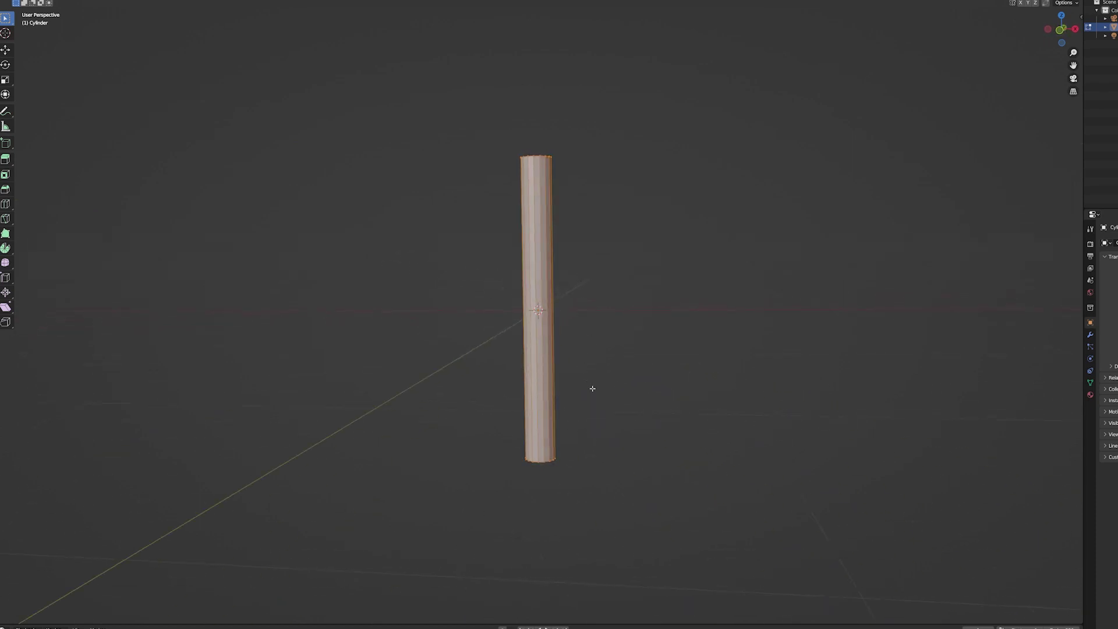
{"action": "type", "text": "gz"}
{"action": "type", "text": "1"}
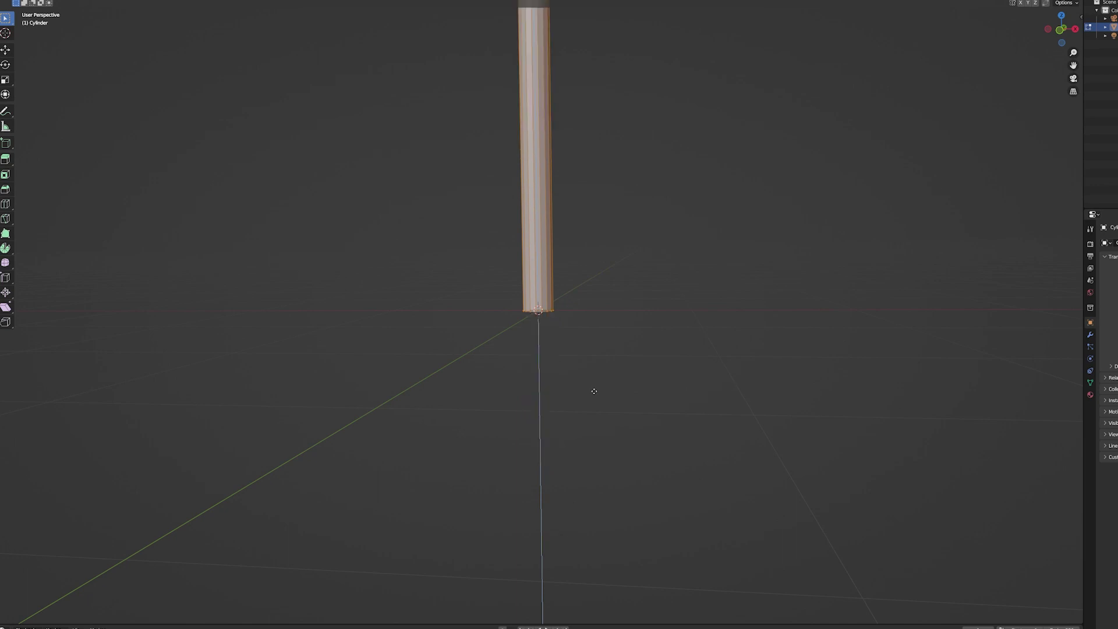
{"action": "key", "text": "Return"}
{"action": "scroll", "coordinate": [608, 347], "scroll_direction": "up", "scroll_amount": 2}
{"action": "mouse_move", "coordinate": [621, 320]}
{"action": "middle_mouse_down"}
{"action": "mouse_move", "coordinate": [618, 477]}
{"action": "mouse_move", "coordinate": [626, 429]}
{"action": "mouse_move", "coordinate": [666, 445]}
{"action": "middle_mouse_up"}
{"action": "scroll", "coordinate": [619, 478], "scroll_direction": "down", "scroll_amount": 3}
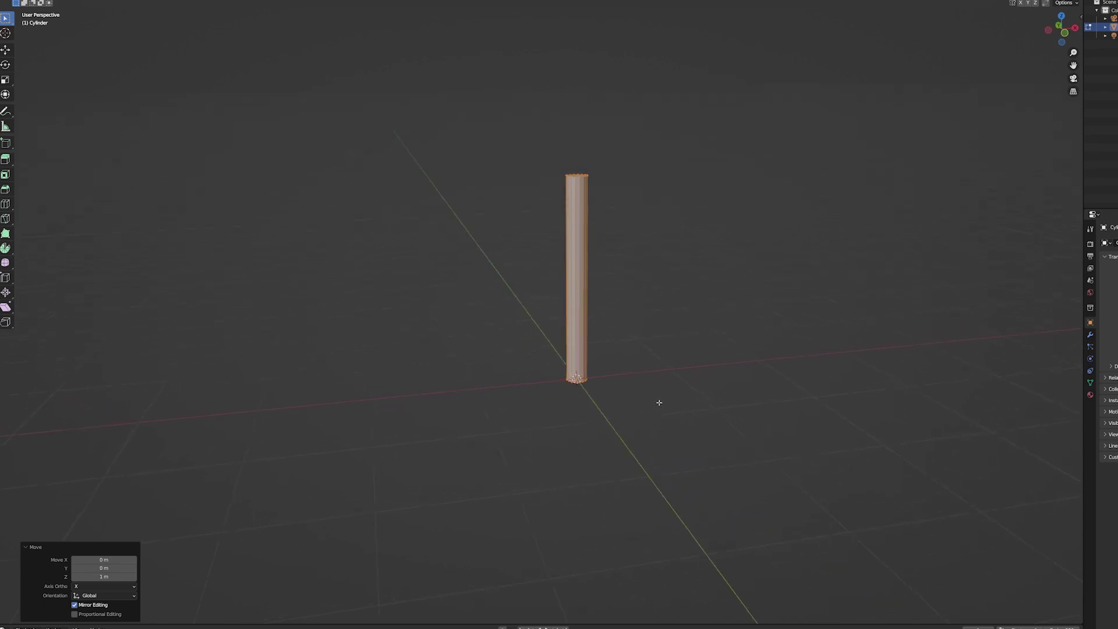
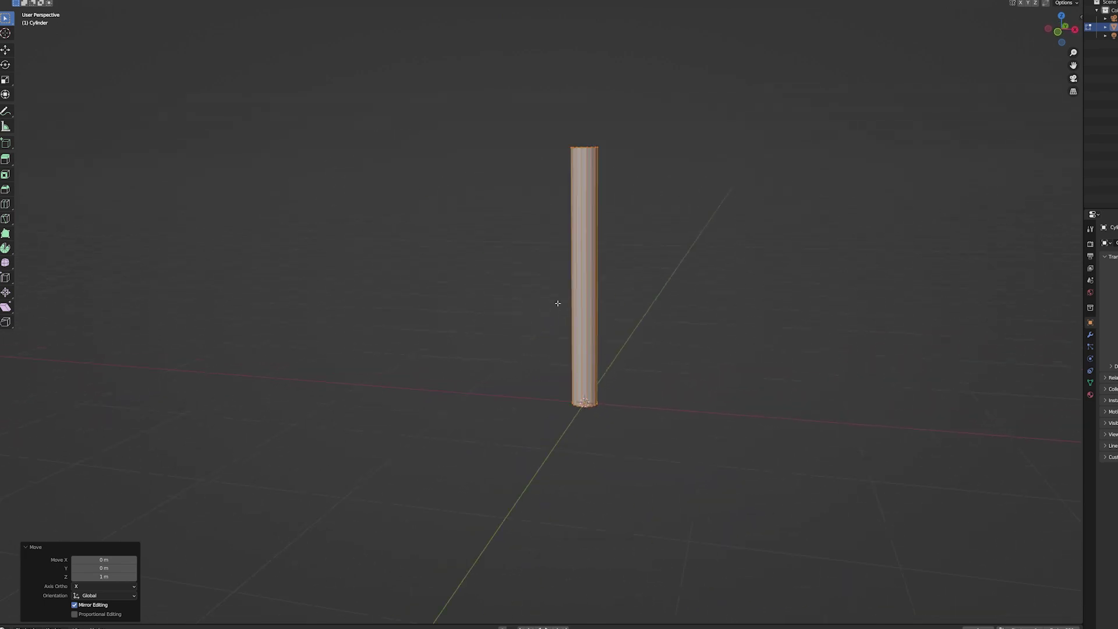
Add a plane under the cylinder, then delete it again.
{"action": "middle_click_drag", "start_coordinate": [695, 396], "coordinate": [593, 404]}
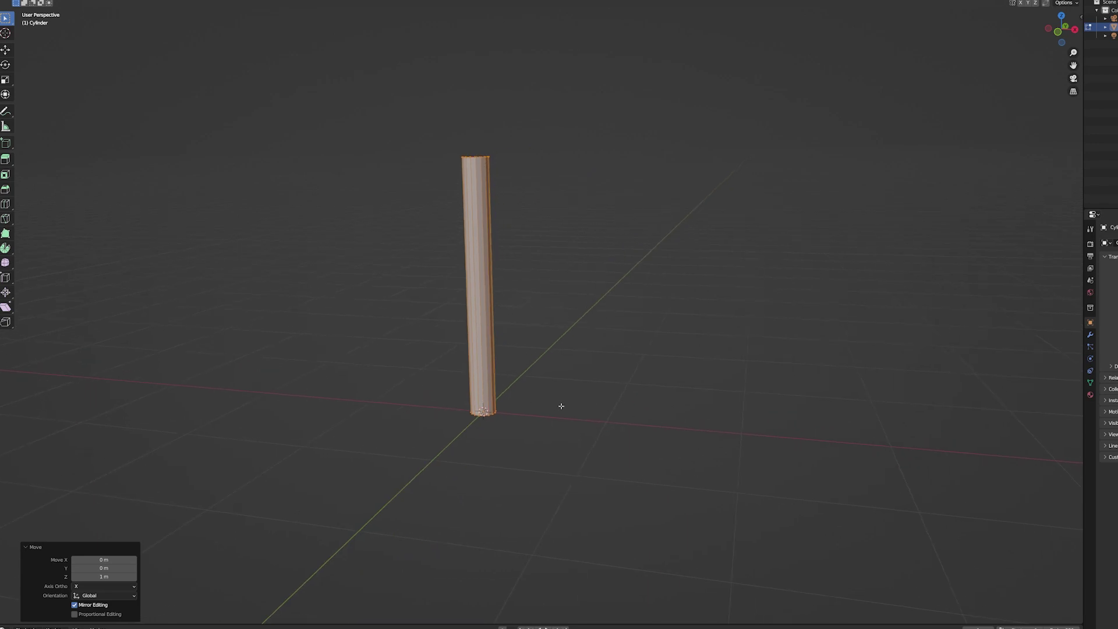
{"action": "middle_click_drag", "start_coordinate": [843, 125], "coordinate": [961, 219]}
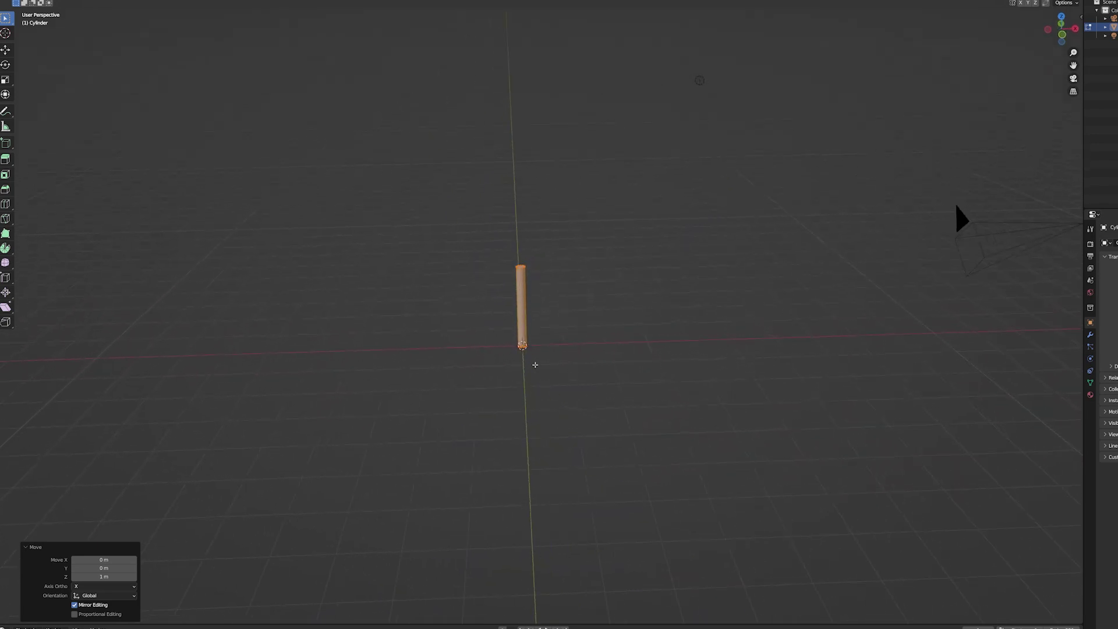
{"action": "middle_click_drag", "start_coordinate": [570, 409], "coordinate": [577, 404]}
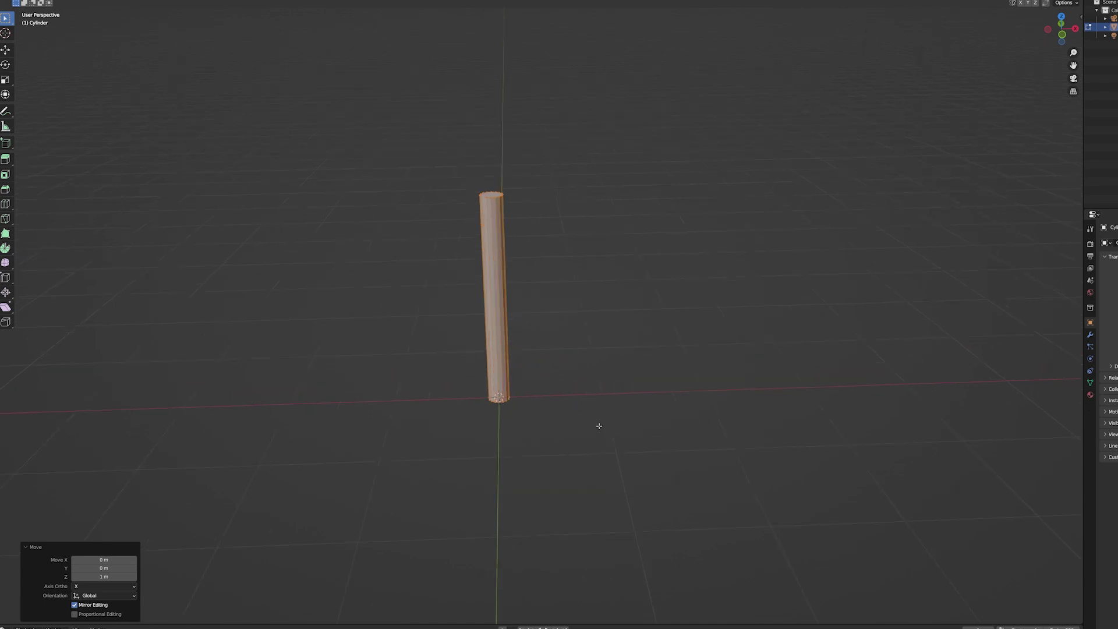
{"action": "key", "text": "shift+a"}
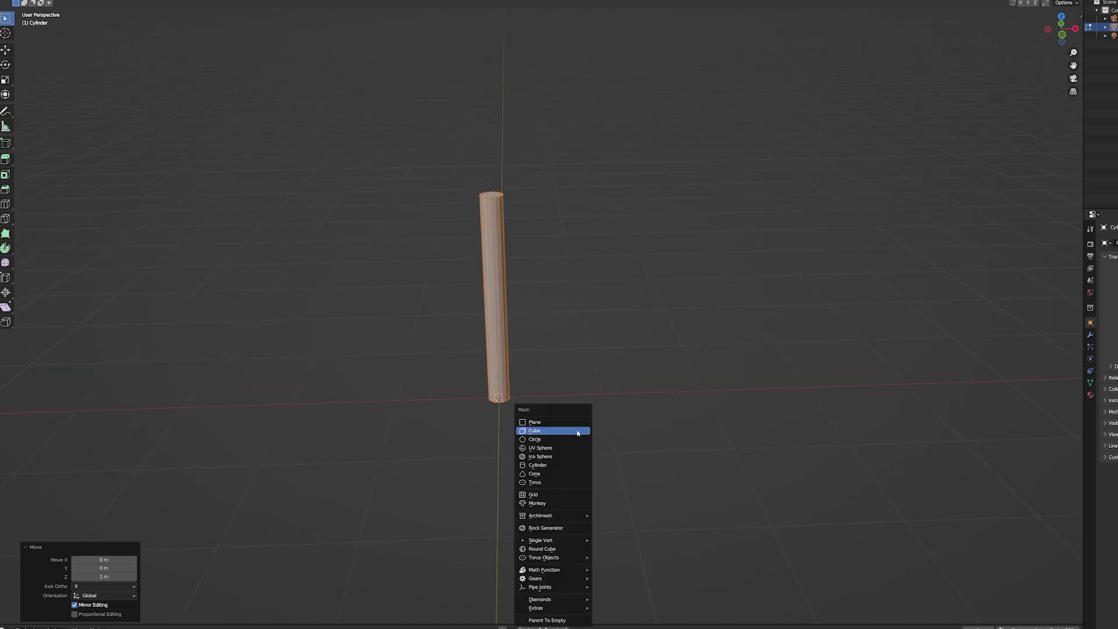
{"action": "left_click", "coordinate": [573, 424]}
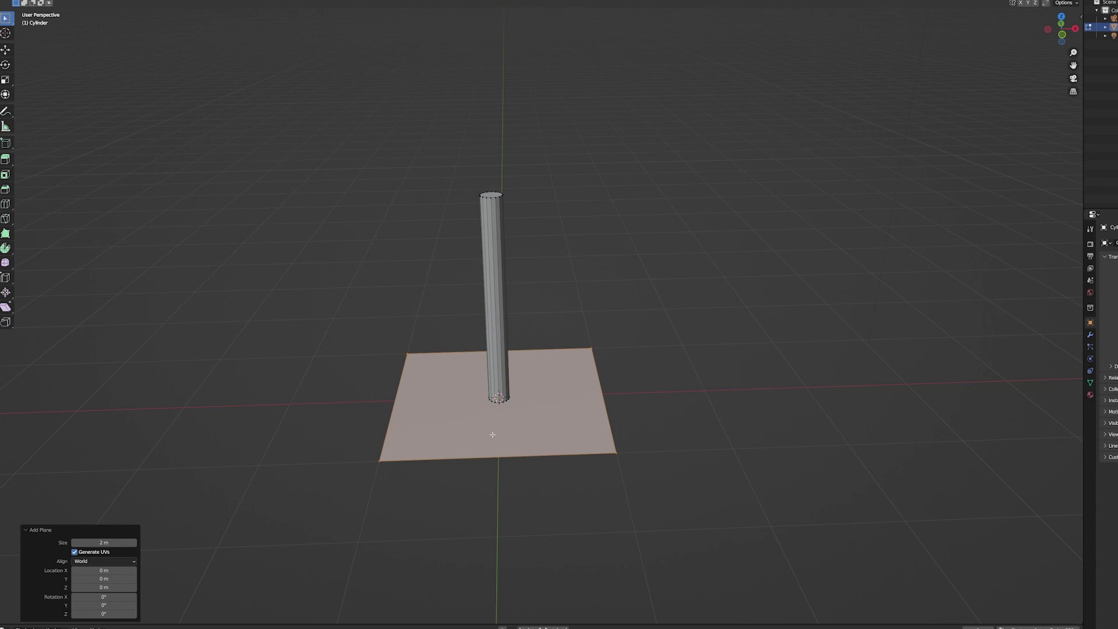
{"action": "key", "text": "x"}
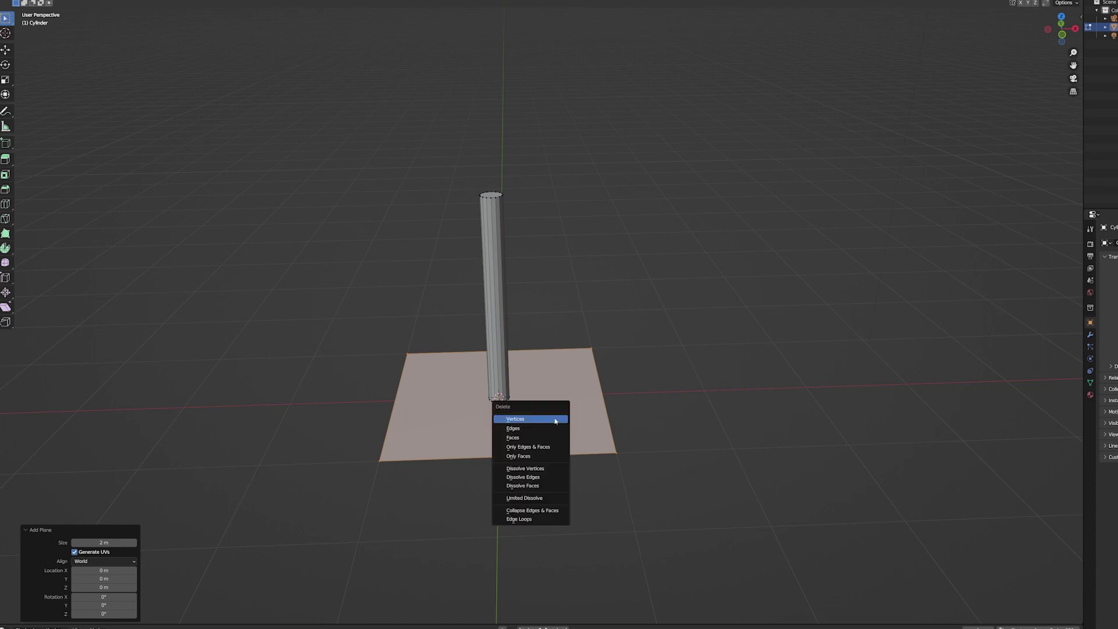
{"action": "key", "text": "Escape"}
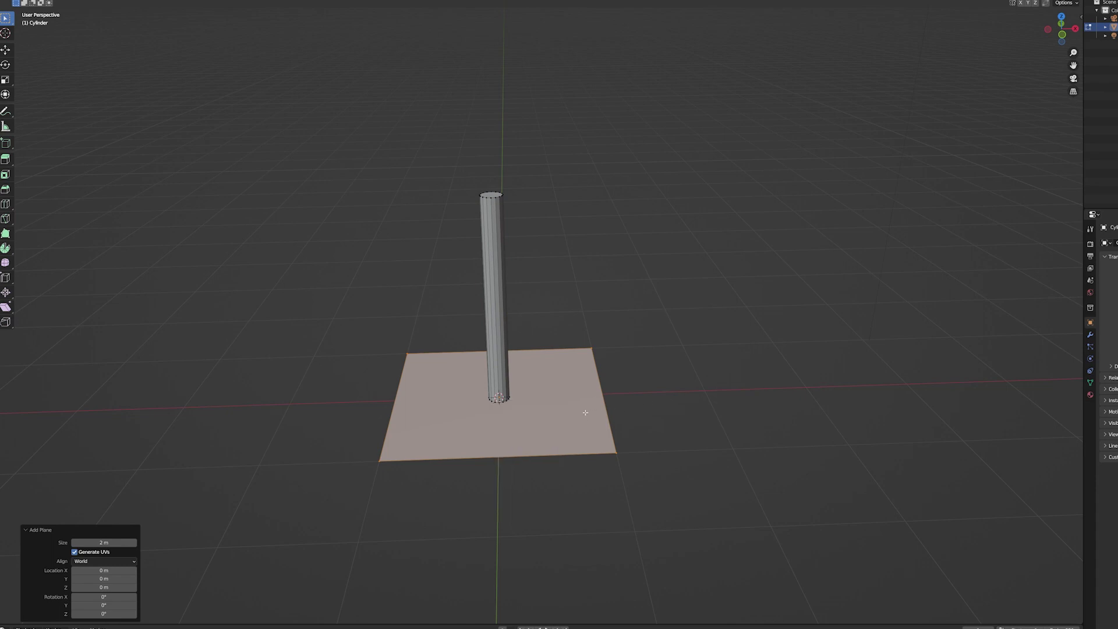
{"action": "key", "text": "alt+a"}
{"action": "left_click", "coordinate": [568, 408]}
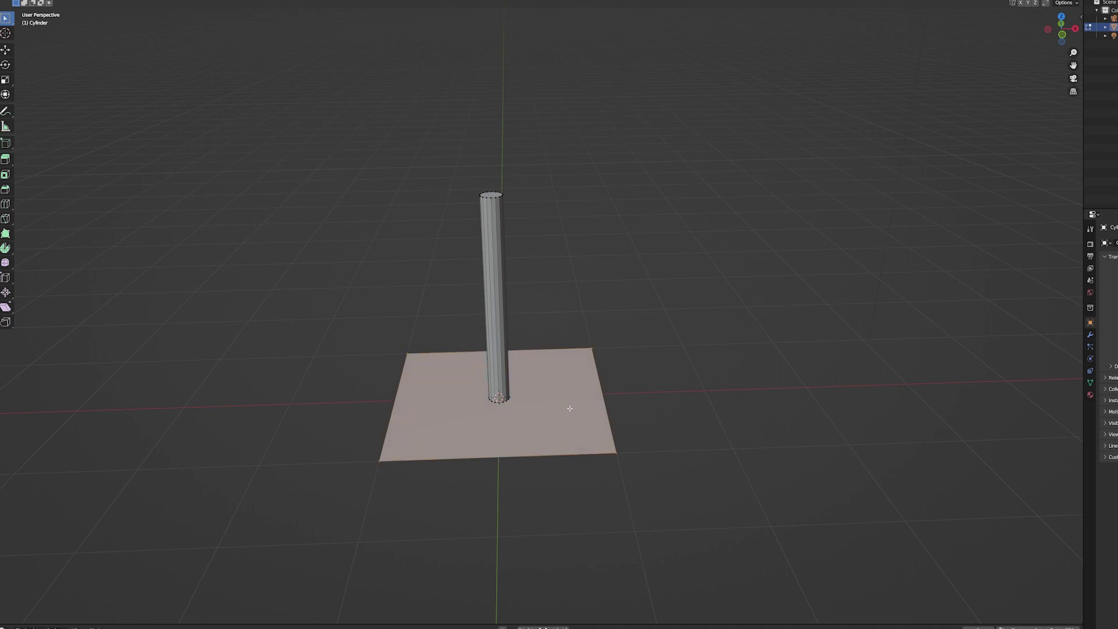
{"action": "key", "text": "x"}
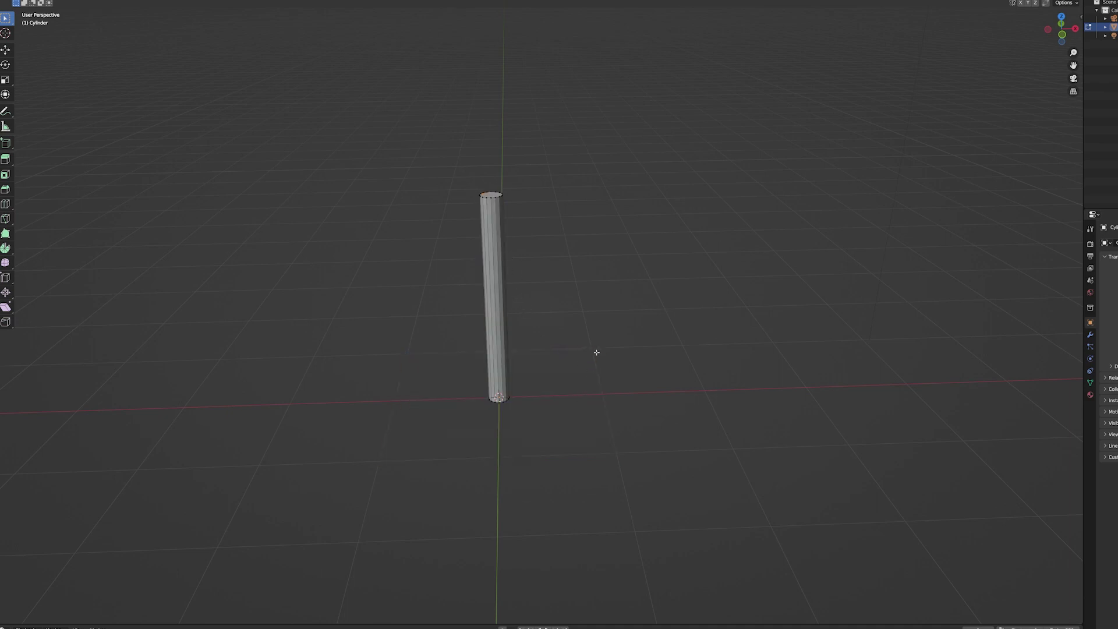
Add a cube at the origin beside the cylinder post.
{"action": "middle_click_drag", "start_coordinate": [597, 351], "coordinate": [547, 351]}
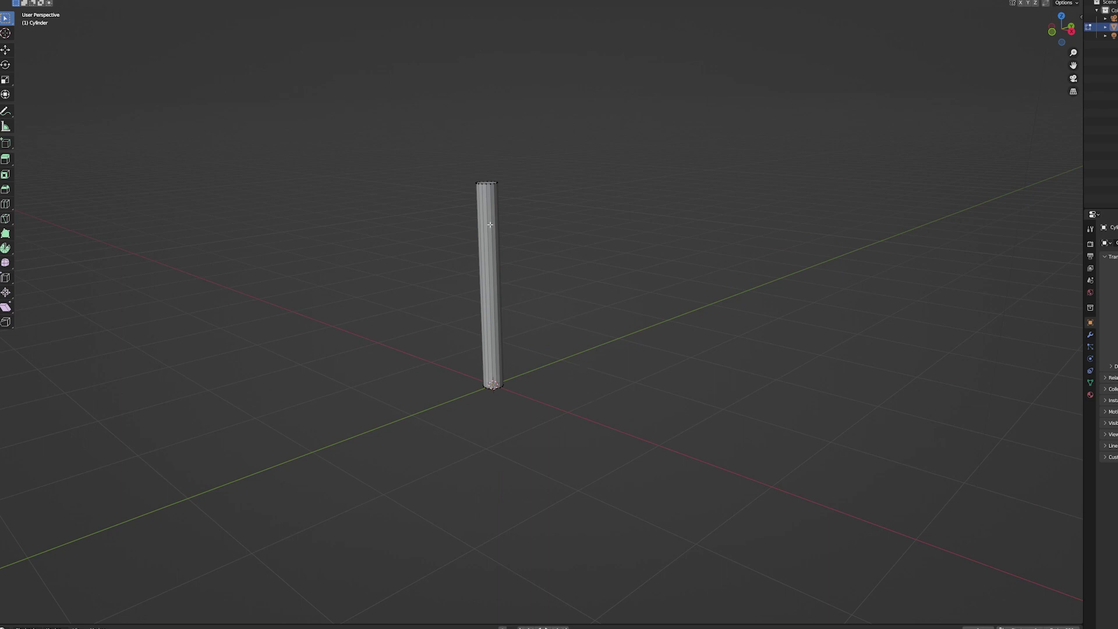
{"action": "left_click_drag", "start_coordinate": [437, 156], "coordinate": [547, 407]}
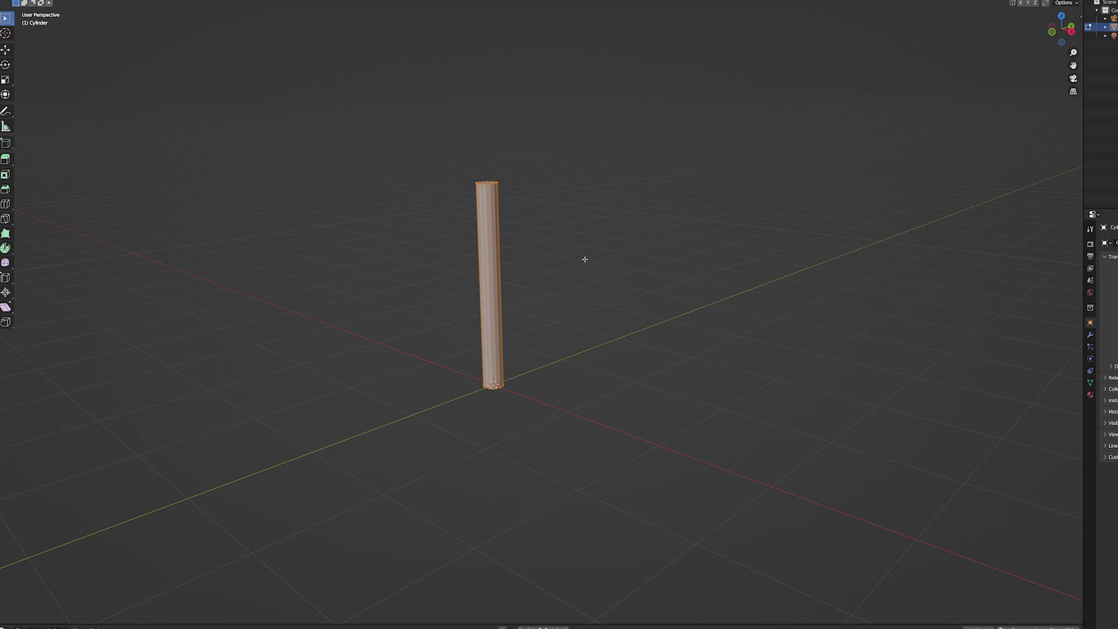
{"action": "key", "text": "alt+a"}
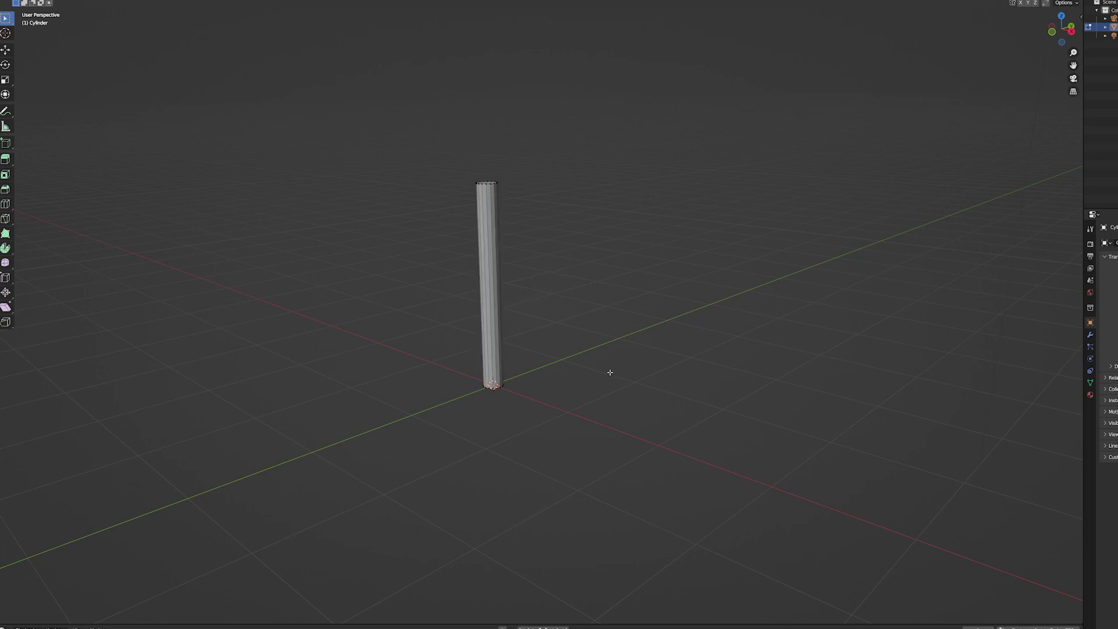
{"action": "key", "text": "shift+a"}
{"action": "left_click", "coordinate": [611, 382]}
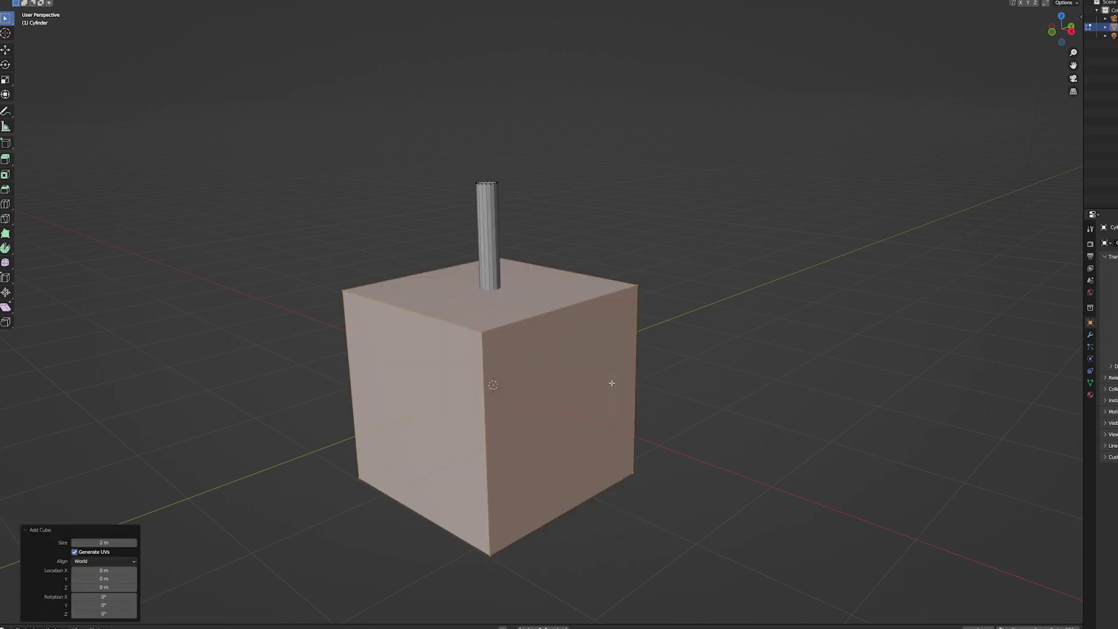
Flatten the cube along X into a thin slab, shrink its height, and lift it vertically.
{"action": "middle_click_drag", "start_coordinate": [691, 393], "coordinate": [669, 391]}
{"action": "key", "text": "alt+z"}
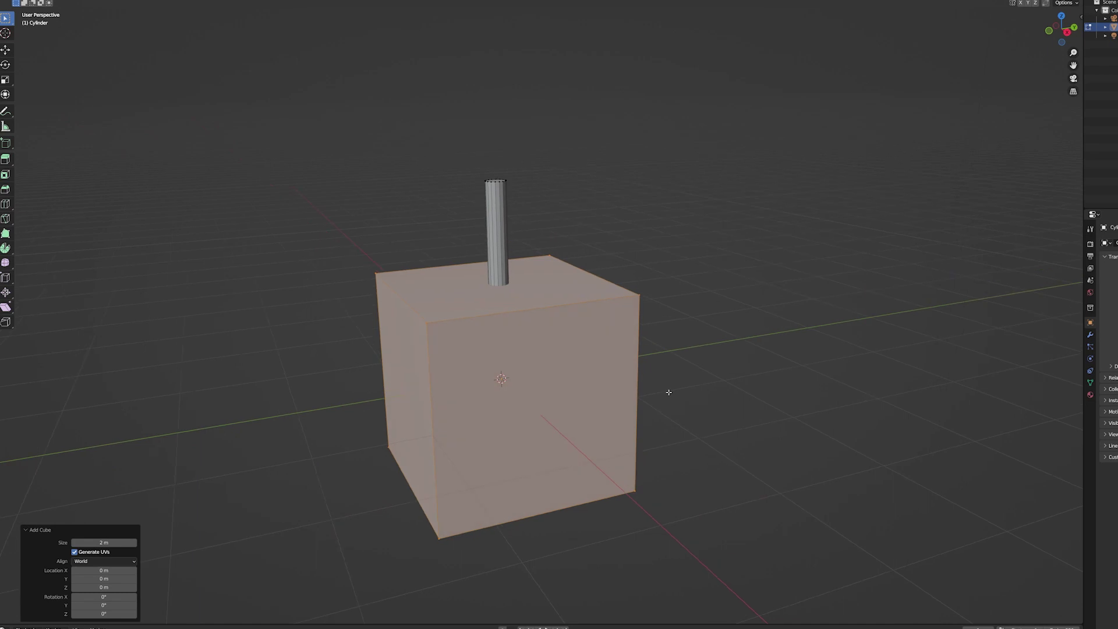
{"action": "key", "text": "s"}
{"action": "key", "text": "x"}
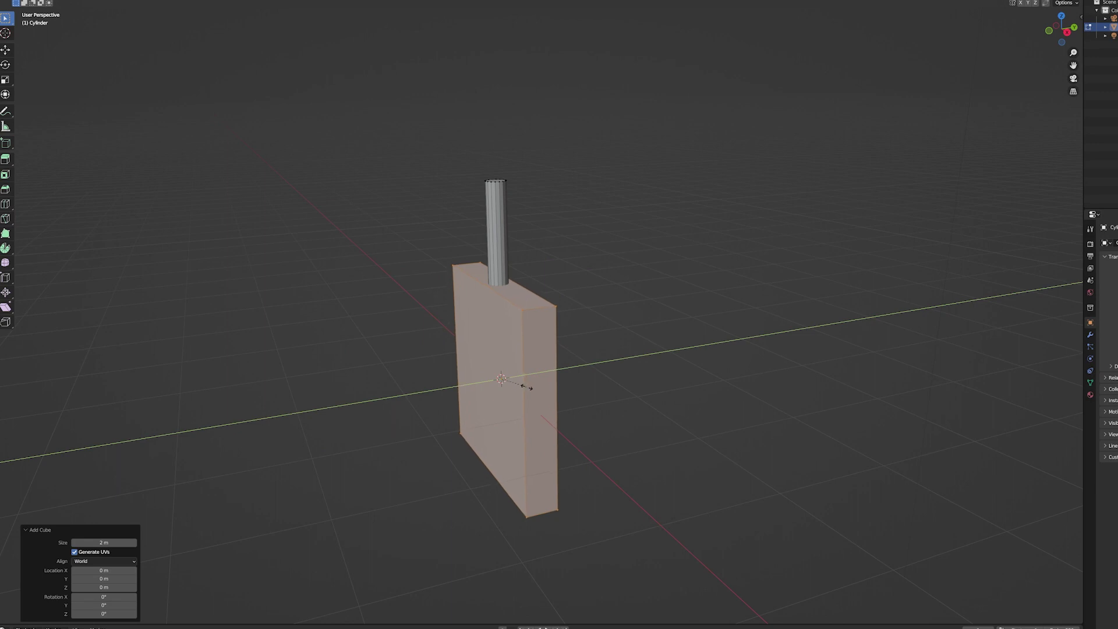
{"action": "left_click", "coordinate": [525, 386]}
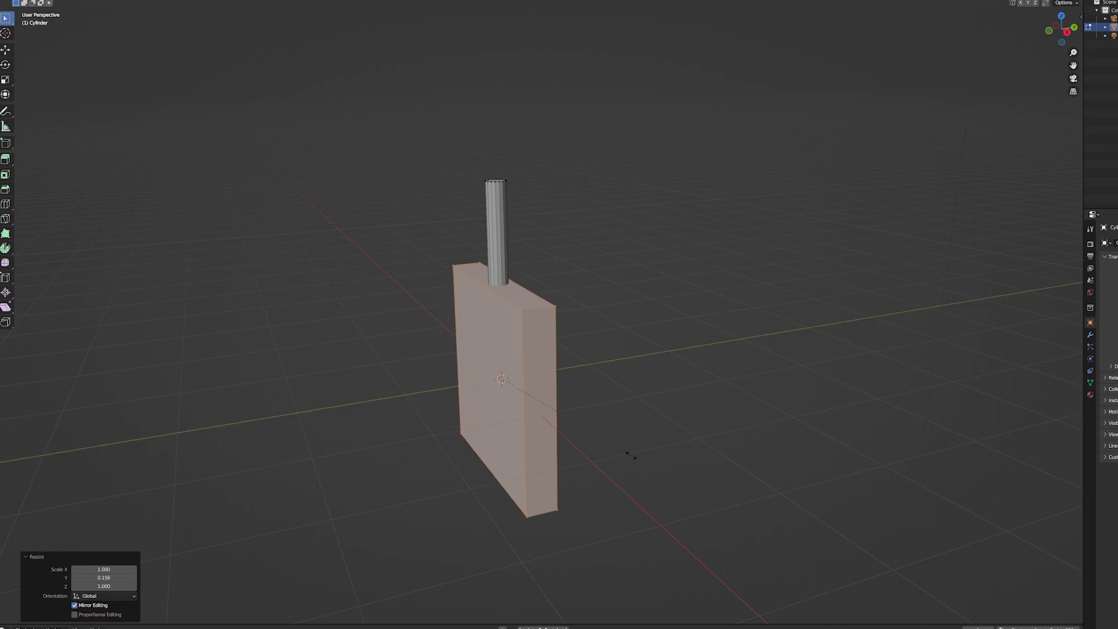
{"action": "key", "text": "z"}
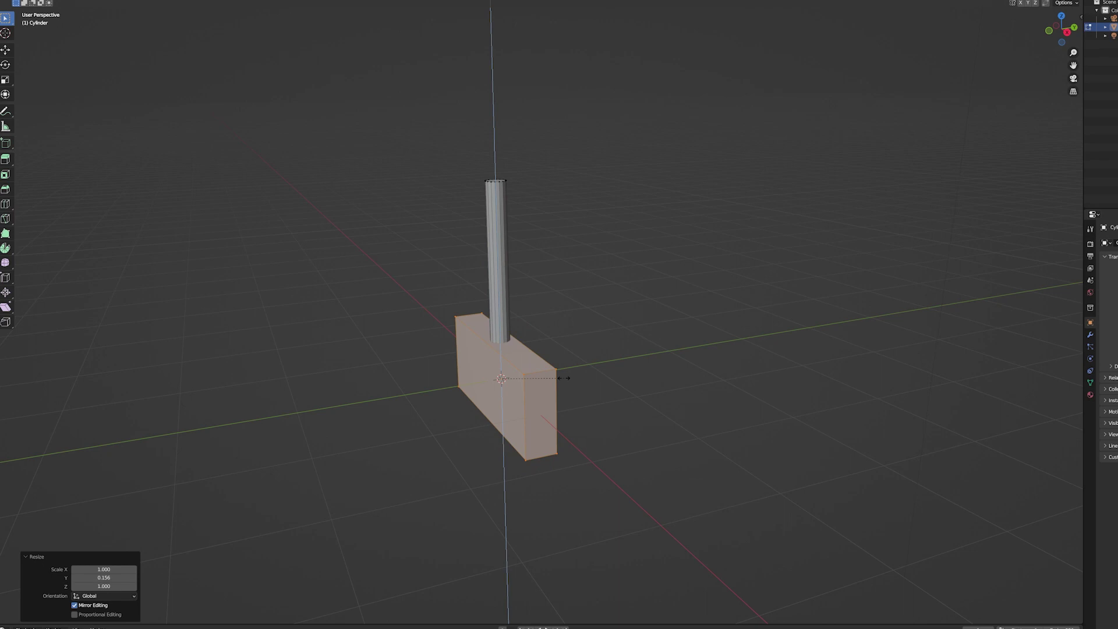
{"action": "left_click", "coordinate": [569, 383]}
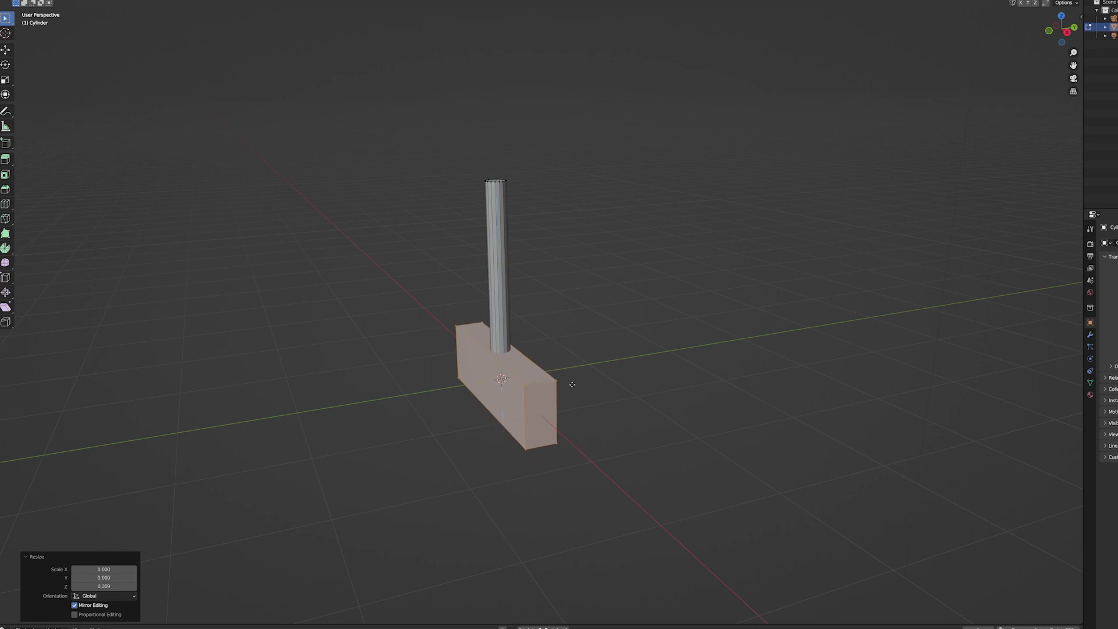
{"action": "key", "text": "g"}
{"action": "key", "text": "z"}
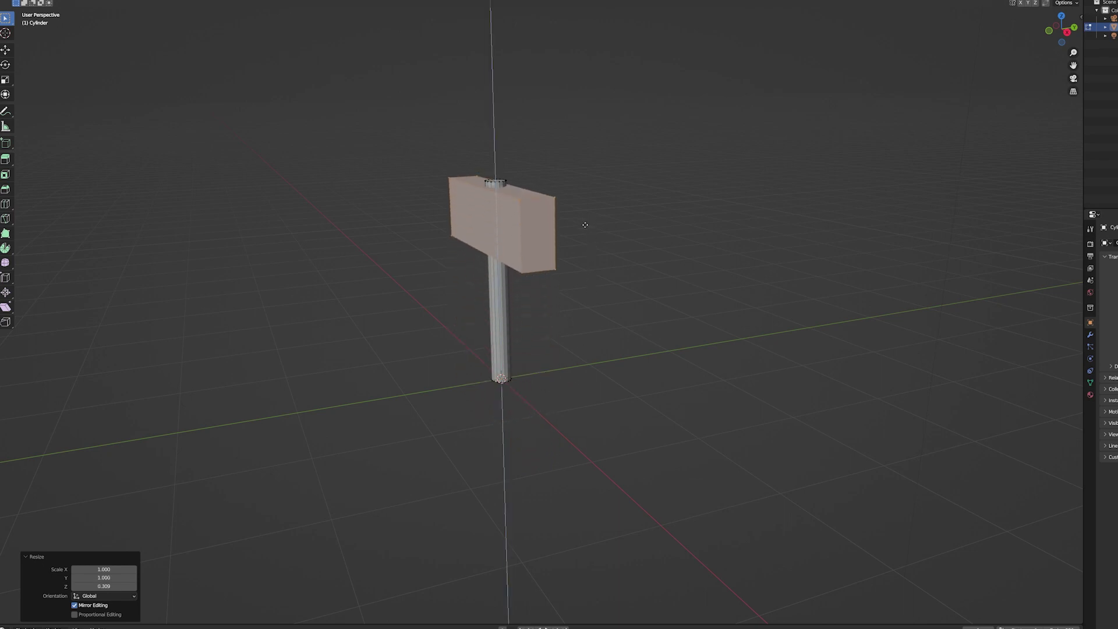
Place the slab on top of the post and bevel the board's edges.
{"action": "left_click", "coordinate": [584, 225]}
{"action": "mouse_move", "coordinate": [581, 230]}
{"action": "middle_mouse_down"}
{"action": "mouse_move", "coordinate": [606, 296]}
{"action": "mouse_move", "coordinate": [599, 317]}
{"action": "mouse_move", "coordinate": [629, 296]}
{"action": "mouse_move", "coordinate": [619, 325]}
{"action": "mouse_move", "coordinate": [617, 289]}
{"action": "mouse_move", "coordinate": [629, 276]}
{"action": "middle_mouse_up"}
{"action": "scroll", "coordinate": [598, 318], "scroll_direction": "up", "scroll_amount": 2}
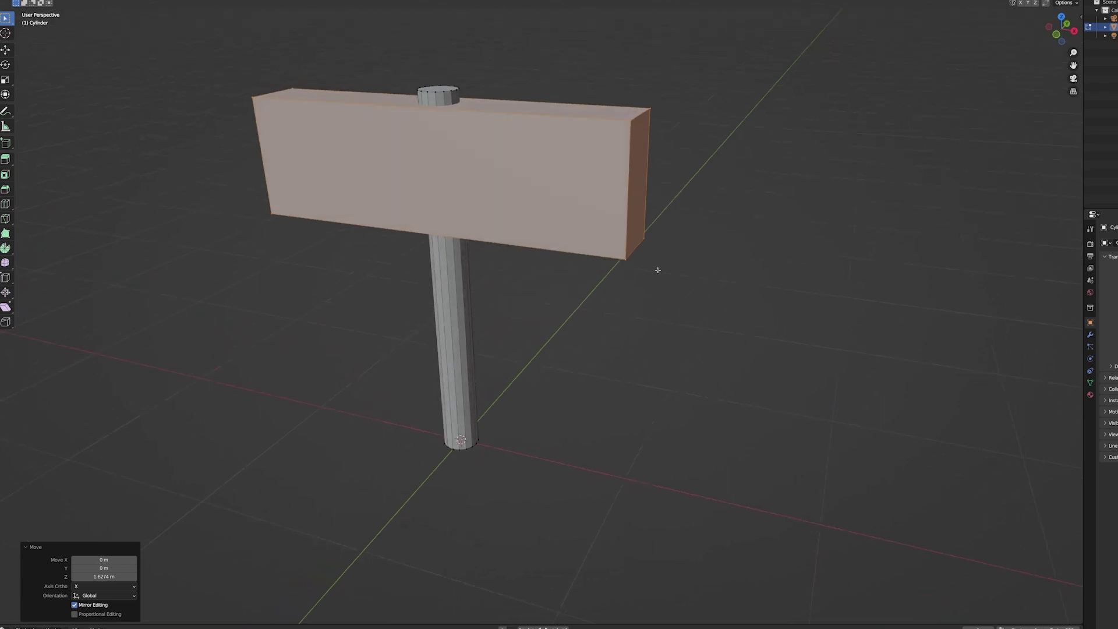
{"action": "key", "text": "ctrl+b"}
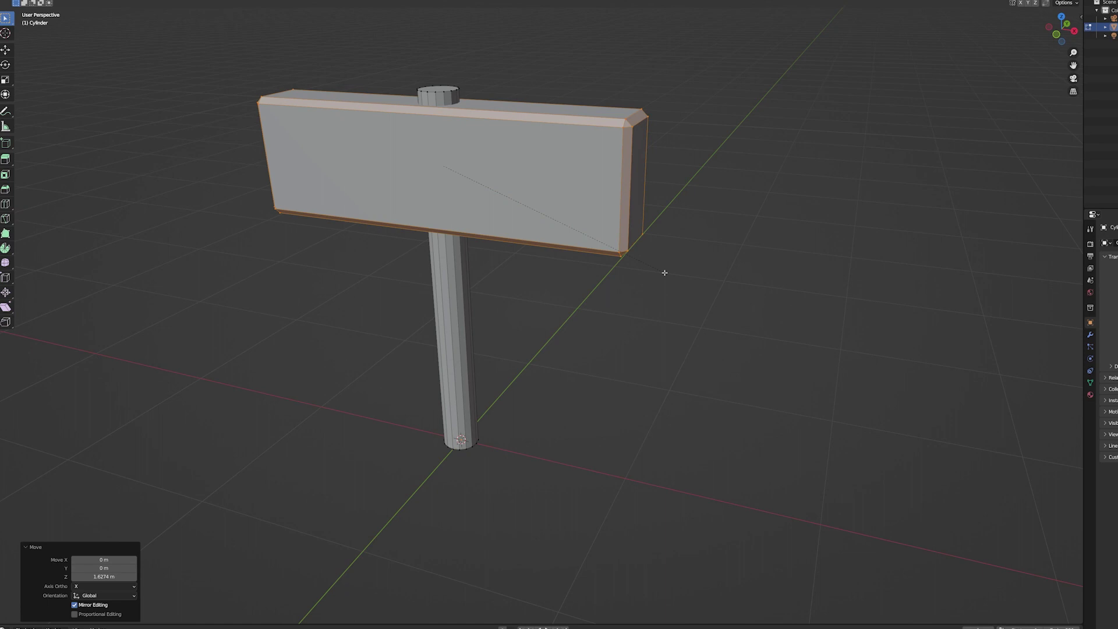
{"action": "left_click", "coordinate": [664, 272]}
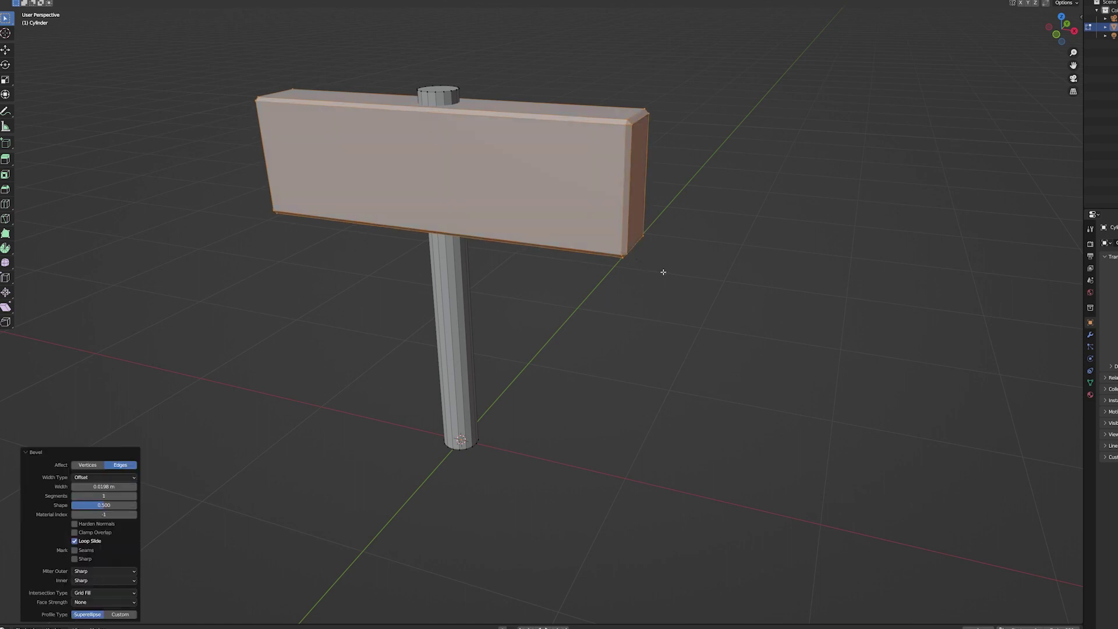
{"action": "key", "text": "alt+a"}
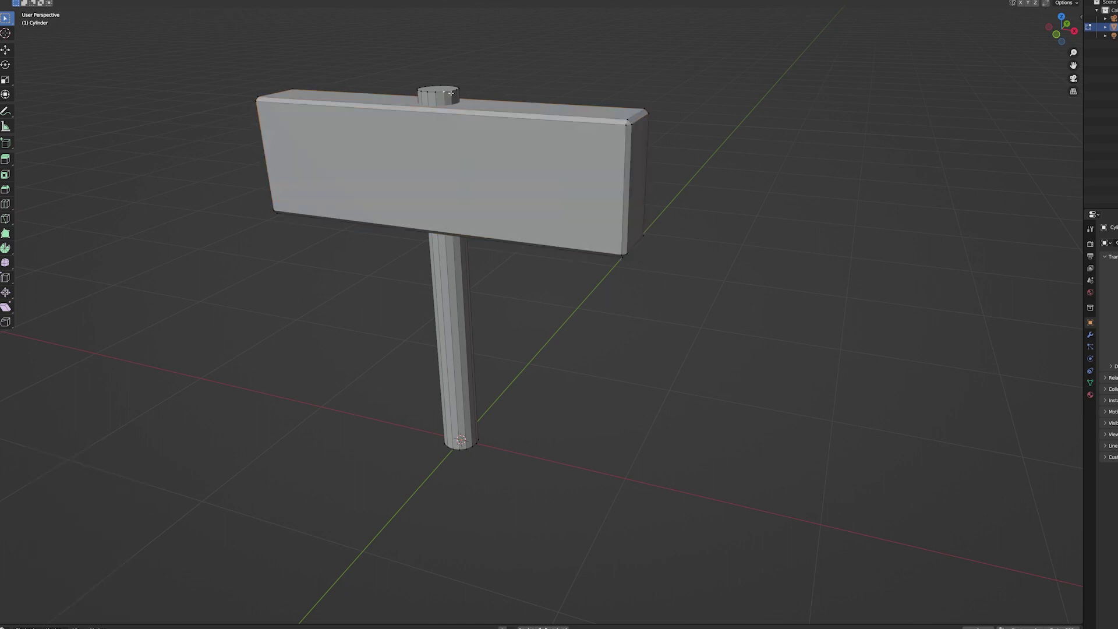
Apply a small bevel to the post's top rim.
{"action": "left_click", "coordinate": [441, 91], "text": "alt"}
{"action": "scroll", "coordinate": [500, 119], "scroll_direction": "up", "scroll_amount": 3}
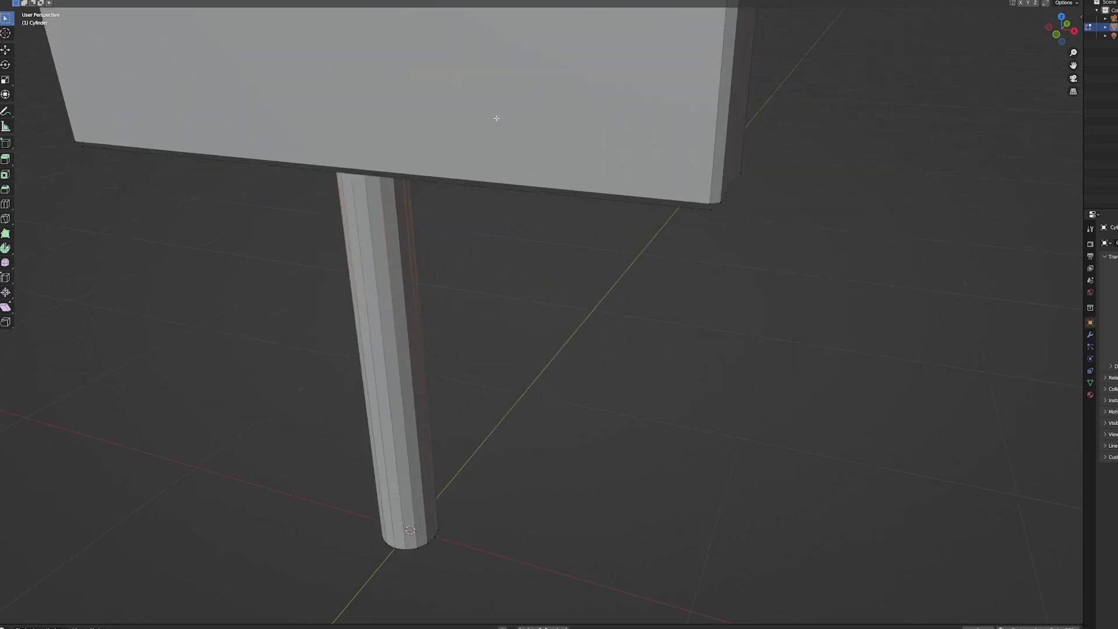
{"action": "middle_click_drag", "start_coordinate": [497, 109], "coordinate": [500, 350]}
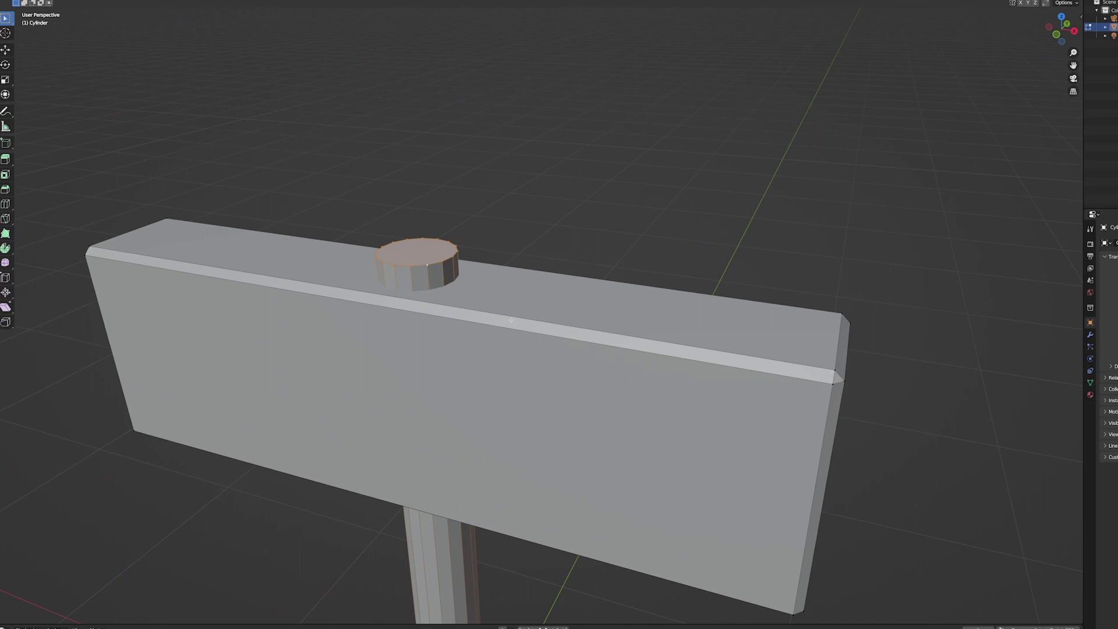
{"action": "key", "text": "ctrl+b"}
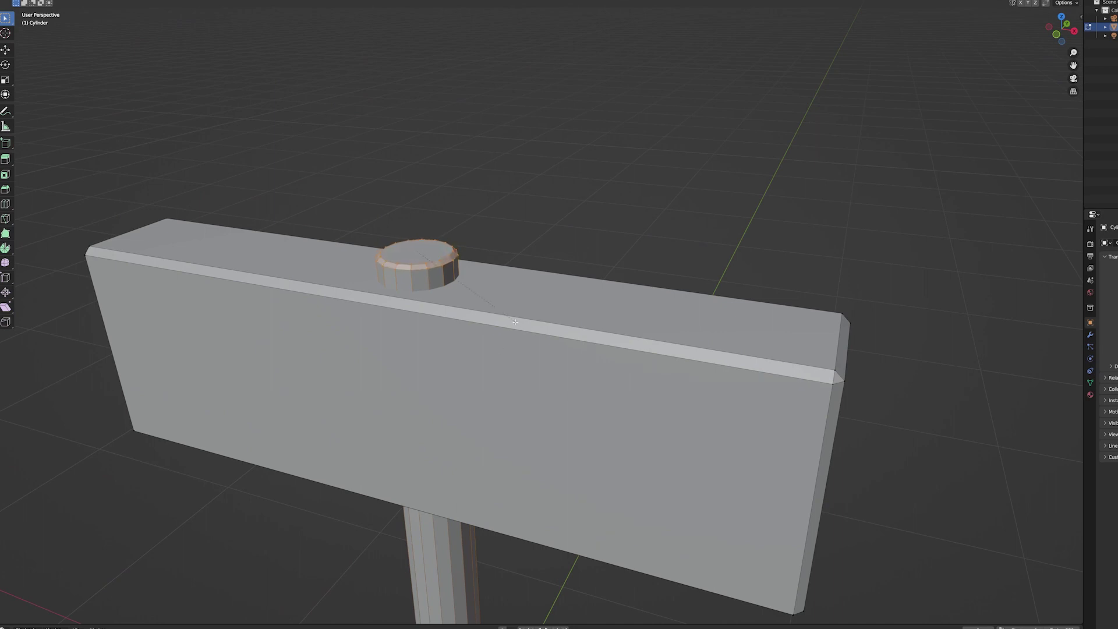
{"action": "left_click", "coordinate": [516, 323]}
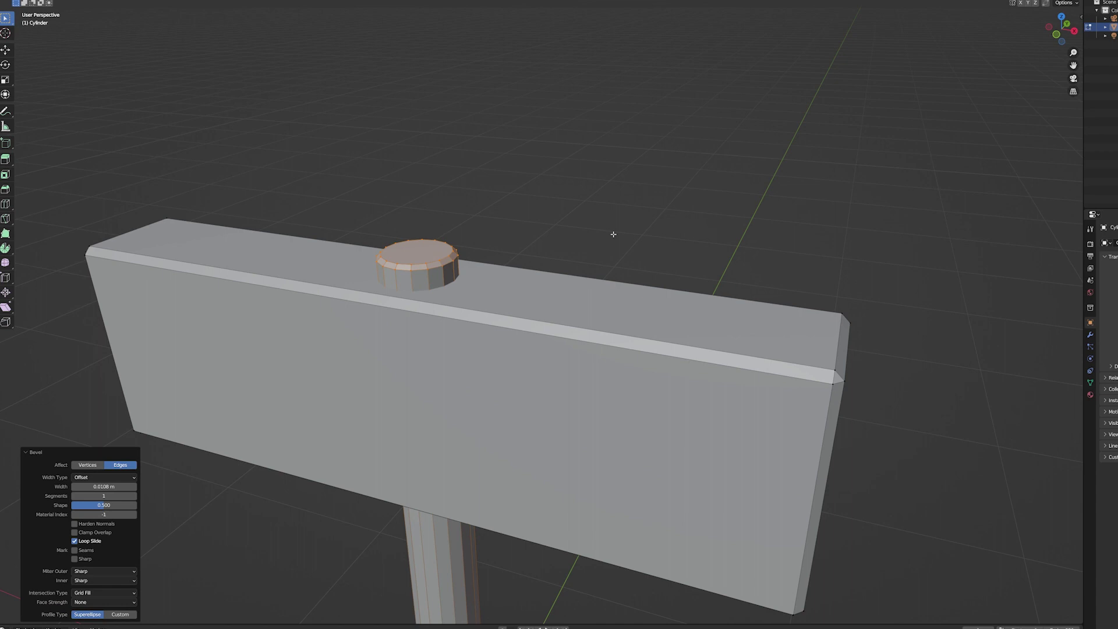
{"action": "scroll", "coordinate": [614, 235], "scroll_direction": "down", "scroll_amount": 3}
{"action": "scroll", "coordinate": [638, 232], "scroll_direction": "down", "scroll_amount": 4}
{"action": "scroll", "coordinate": [644, 250], "scroll_direction": "down", "scroll_amount": 2}
{"action": "mouse_move", "coordinate": [629, 283]}
{"action": "middle_mouse_down"}
{"action": "mouse_move", "coordinate": [697, 264]}
{"action": "mouse_move", "coordinate": [603, 265]}
{"action": "middle_mouse_up"}
Return to Object Mode and add a Text object beside the post, viewed from above.
{"action": "key", "text": "Tab"}
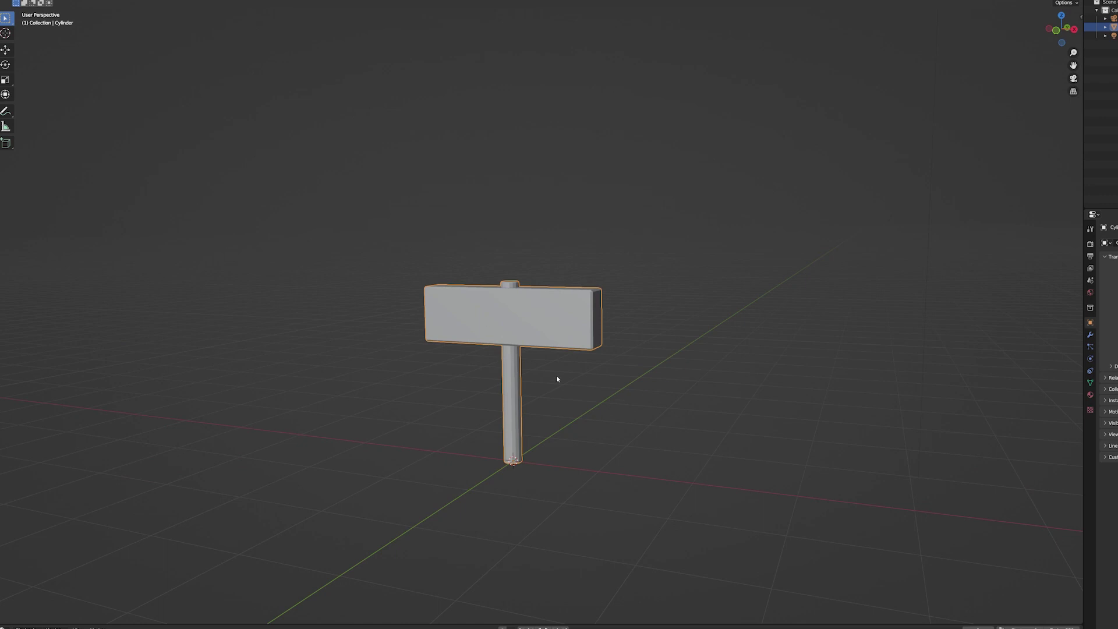
{"action": "mouse_move", "coordinate": [557, 378]}
{"action": "middle_mouse_down"}
{"action": "mouse_move", "coordinate": [594, 417]}
{"action": "mouse_move", "coordinate": [683, 417]}
{"action": "mouse_move", "coordinate": [685, 435]}
{"action": "mouse_move", "coordinate": [629, 428]}
{"action": "mouse_move", "coordinate": [620, 451]}
{"action": "mouse_move", "coordinate": [634, 436]}
{"action": "middle_mouse_up"}
{"action": "scroll", "coordinate": [661, 429], "scroll_direction": "up", "scroll_amount": 4}
{"action": "scroll", "coordinate": [629, 428], "scroll_direction": "down", "scroll_amount": 4}
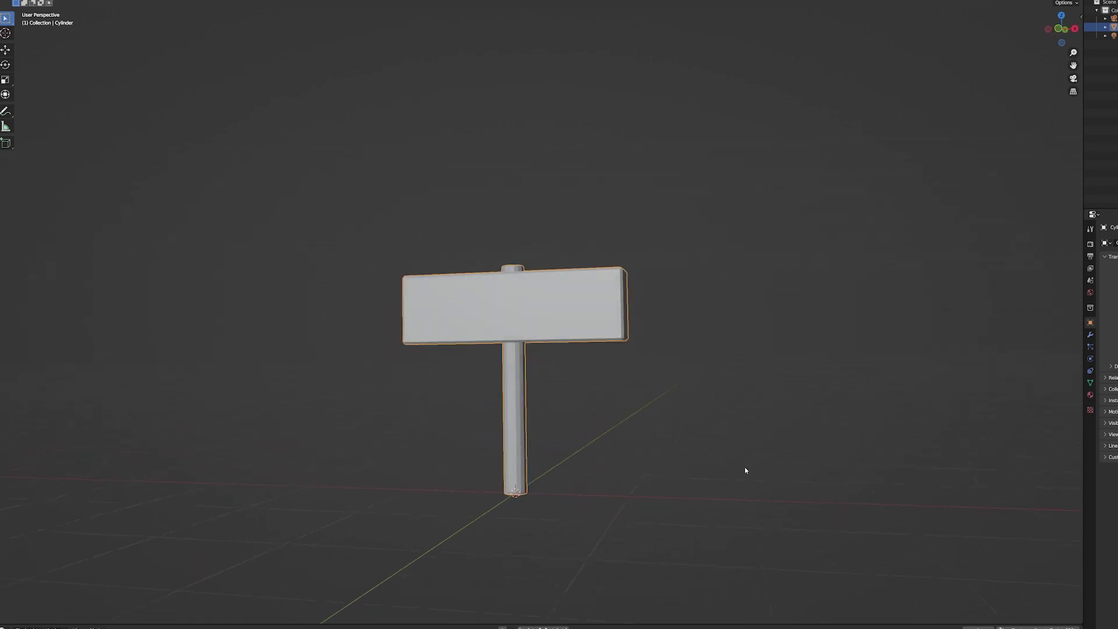
{"action": "key", "text": "shift+a"}
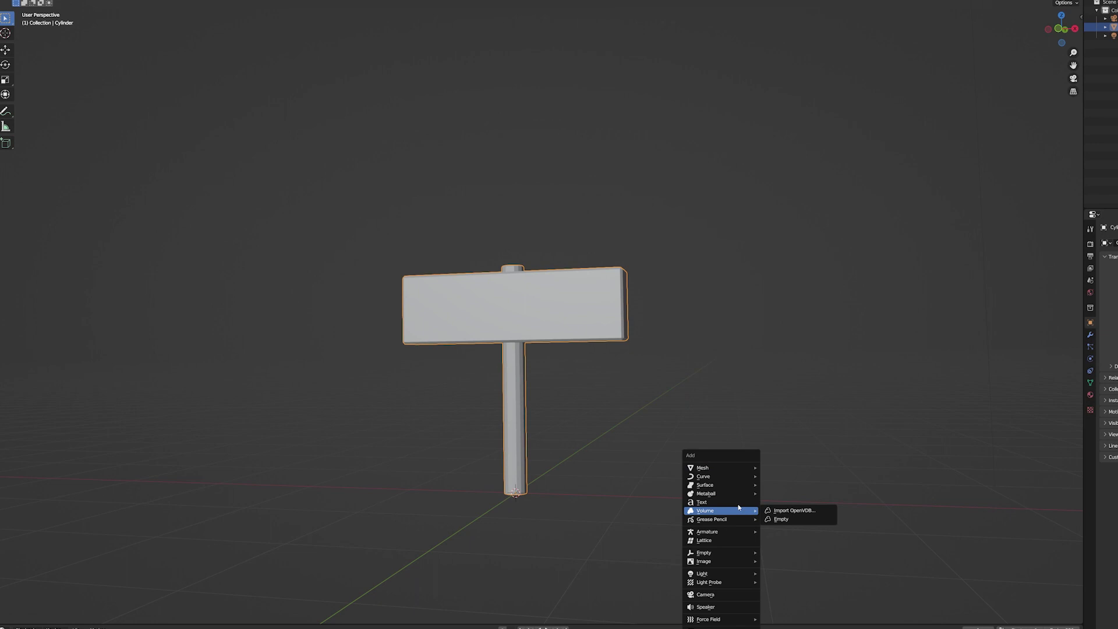
{"action": "left_click", "coordinate": [711, 503]}
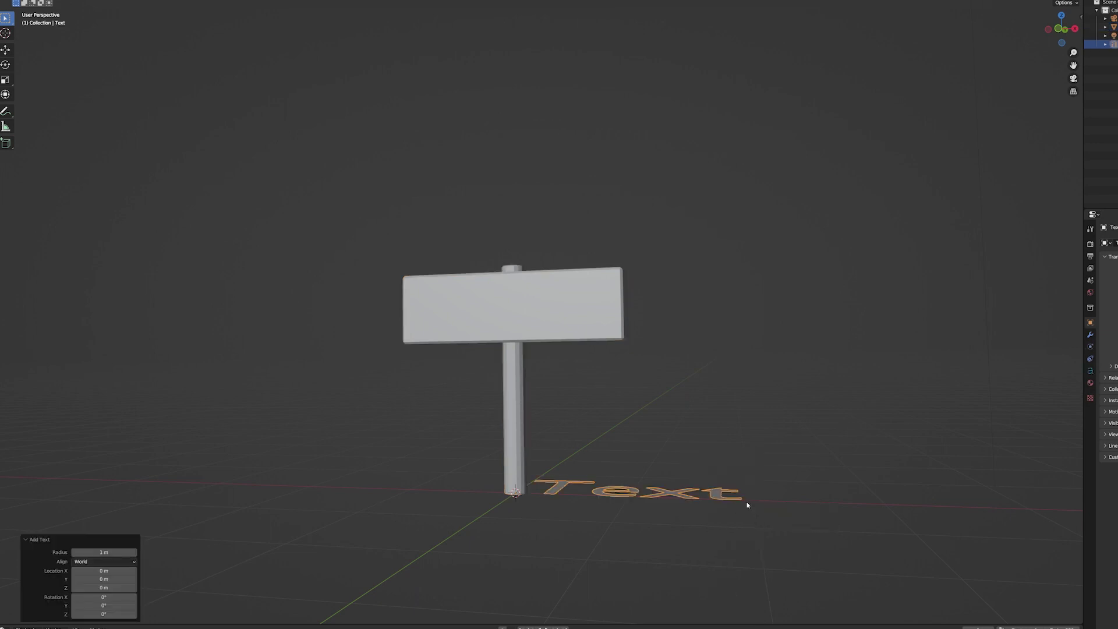
{"action": "middle_click_drag", "start_coordinate": [747, 504], "coordinate": [747, 563]}
{"action": "middle_click_drag", "start_coordinate": [679, 487], "coordinate": [690, 472]}
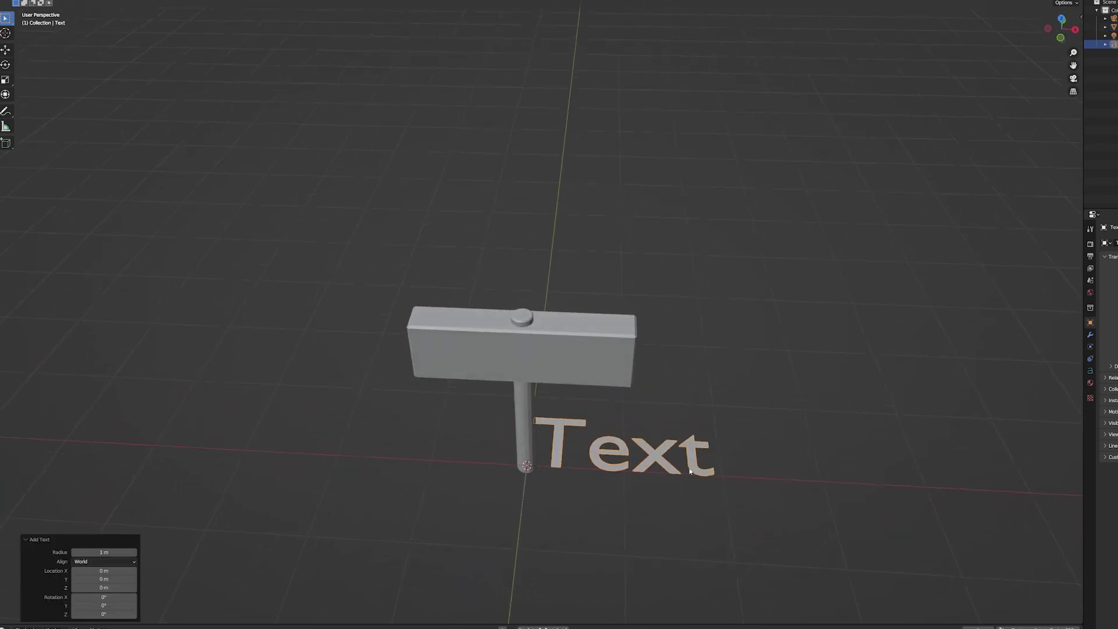
Replace the placeholder text with 'Welcome!'.
{"action": "key", "text": "Tab"}
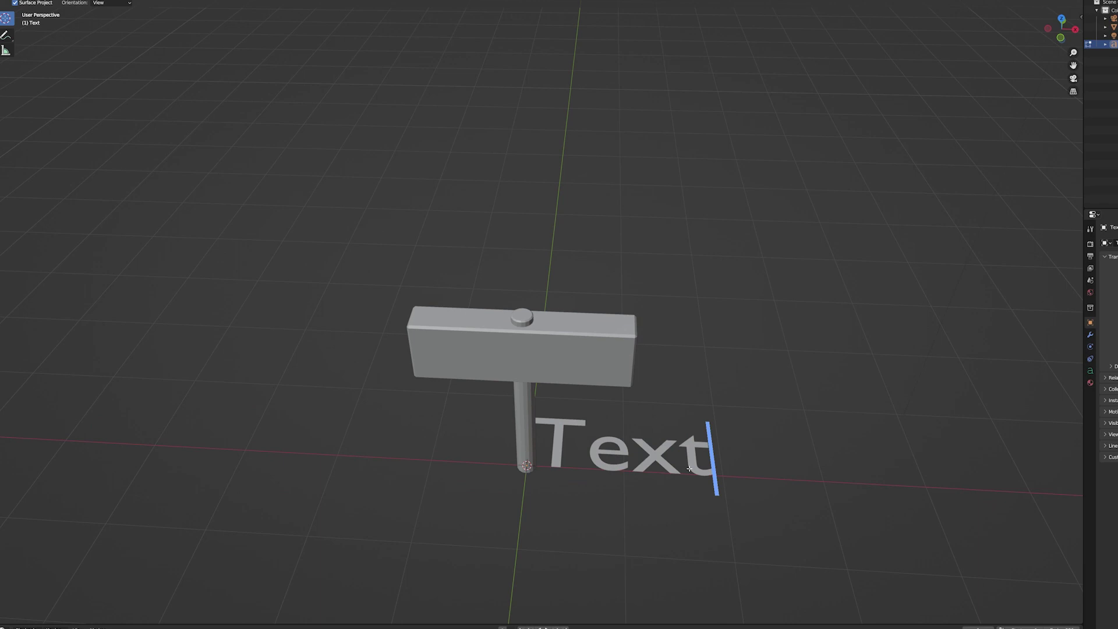
{"action": "key", "text": "BackSpace"}
{"action": "key", "text": "BackSpace"}
{"action": "key", "text": "BackSpace"}
{"action": "key", "text": "BackSpace"}
{"action": "type", "text": "Wele"}
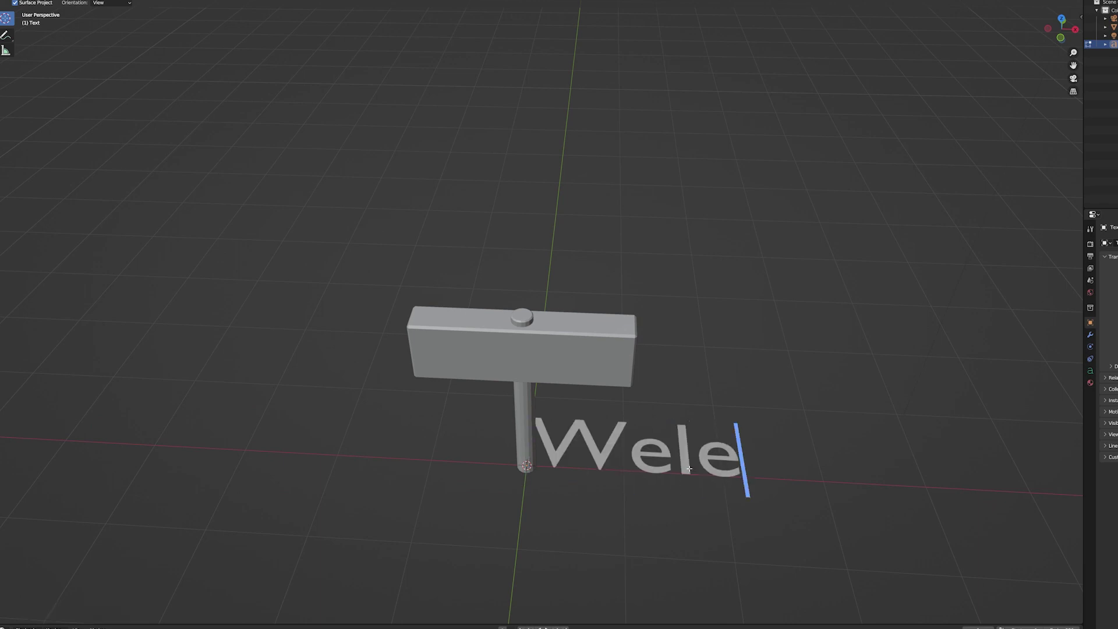
{"action": "key", "text": "BackSpace"}
{"action": "type", "text": "come!"}
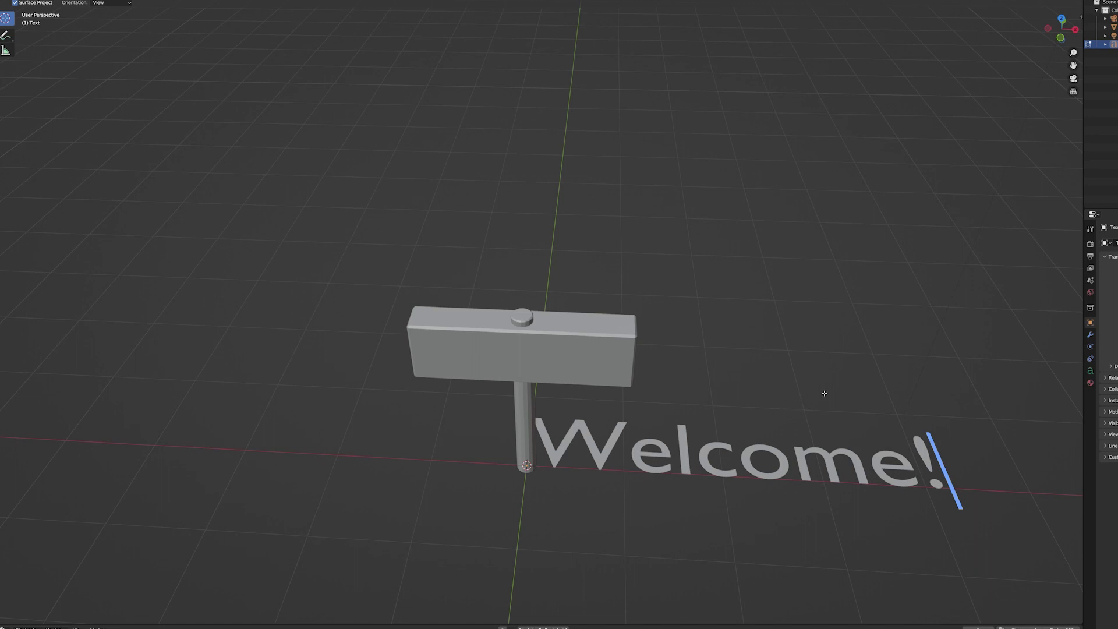
{"action": "key", "text": "Tab"}
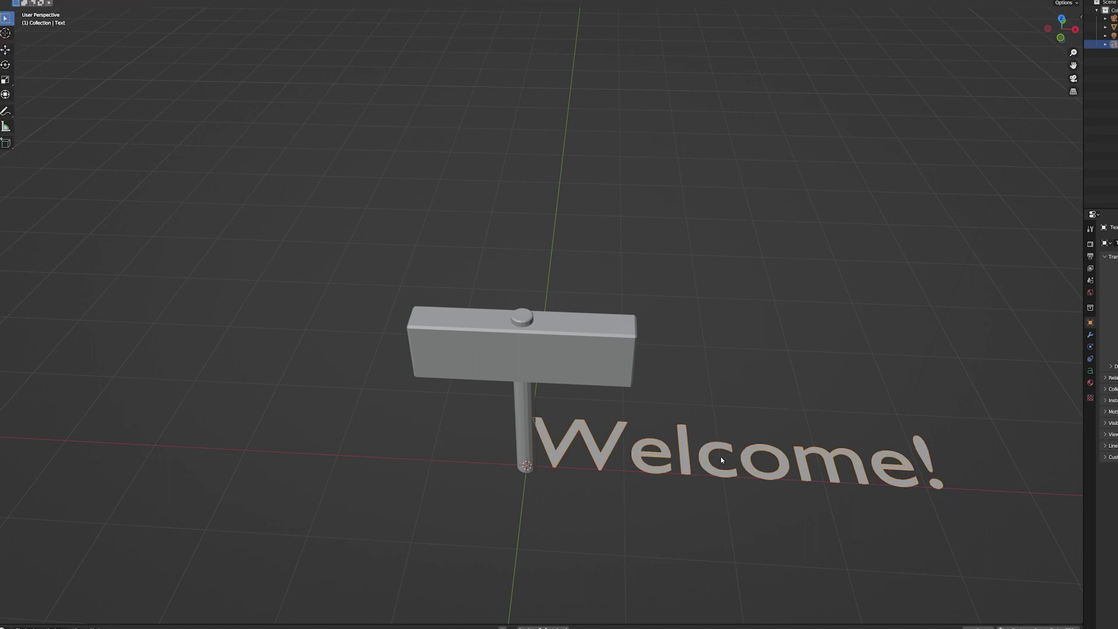
Raise the text to board height, stand it upright, and scale it to about two-thirds.
{"action": "middle_click_drag", "start_coordinate": [722, 460], "coordinate": [730, 387]}
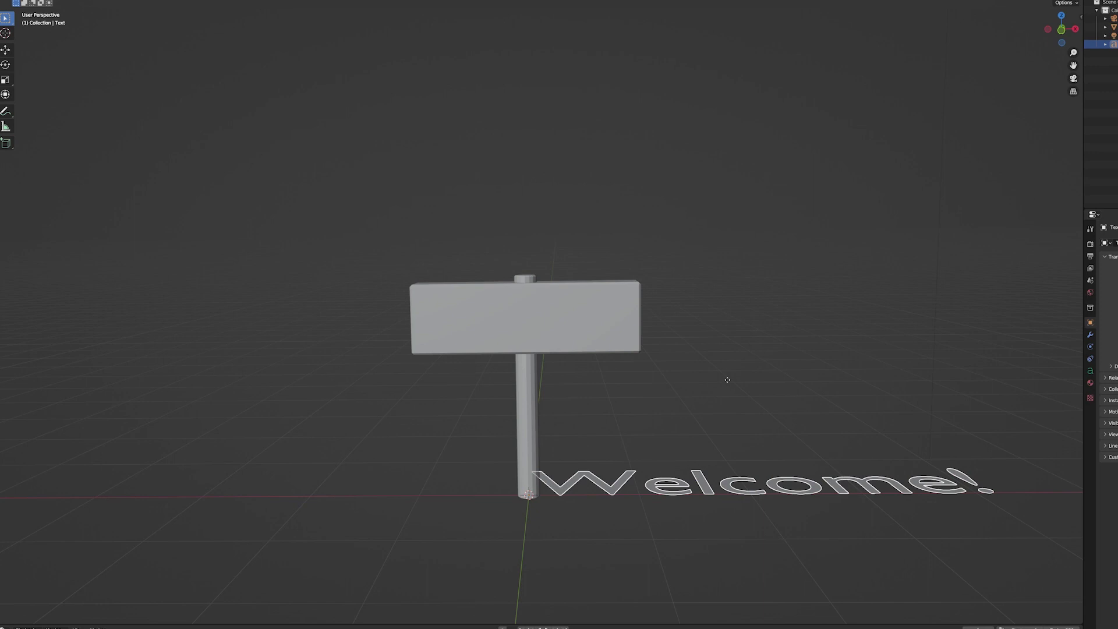
{"action": "key", "text": "g"}
{"action": "key", "text": "z"}
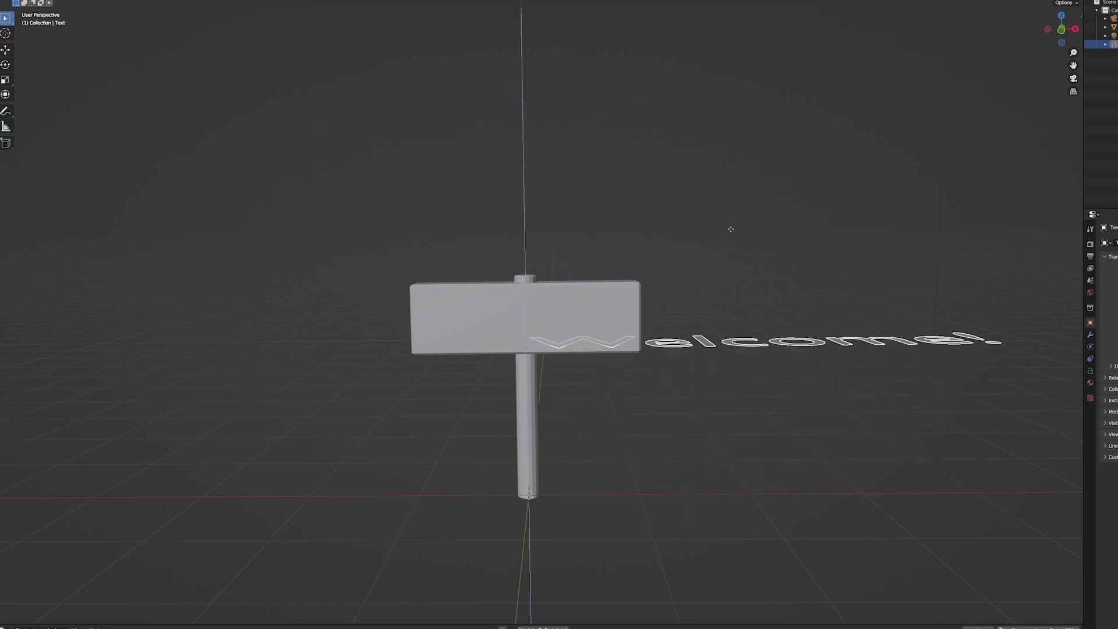
{"action": "left_click", "coordinate": [754, 286]}
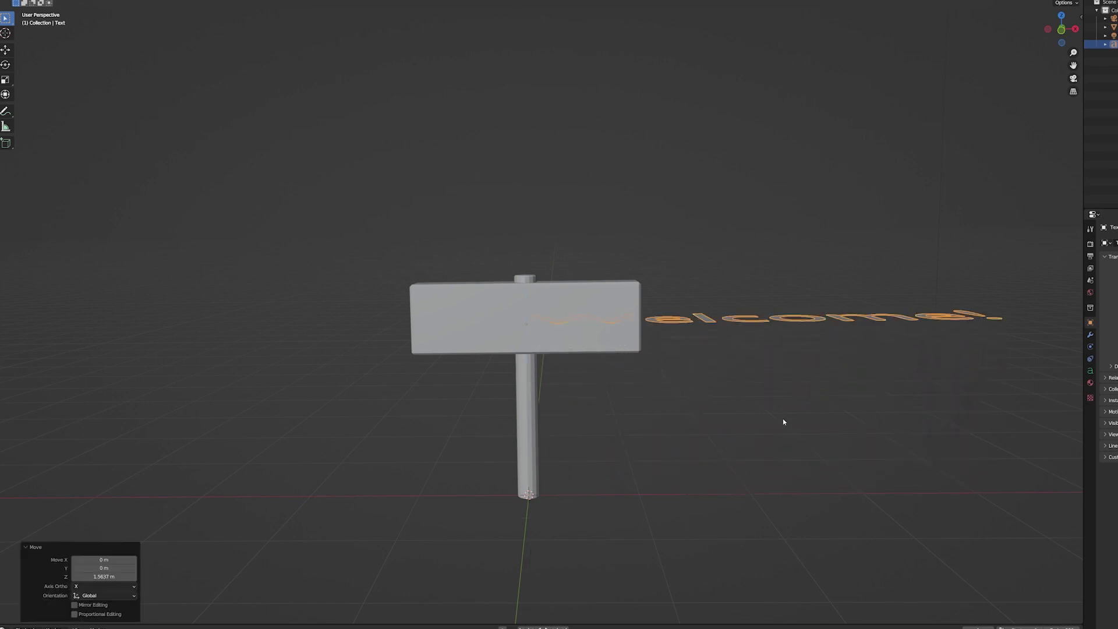
{"action": "type", "text": "rx"}
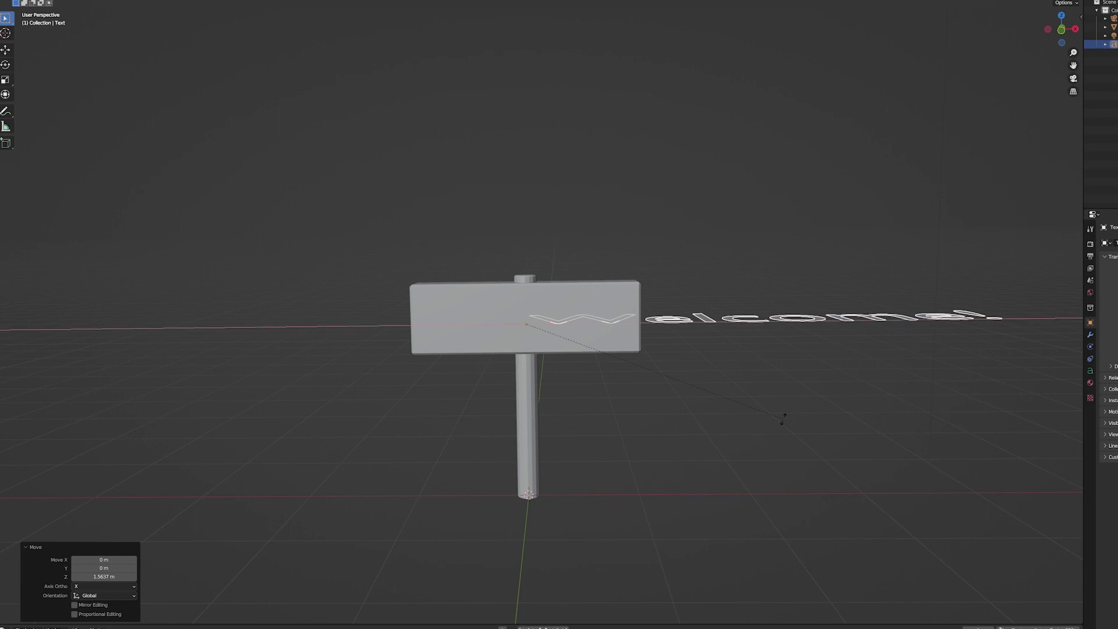
{"action": "type", "text": "90"}
{"action": "key", "text": "Return"}
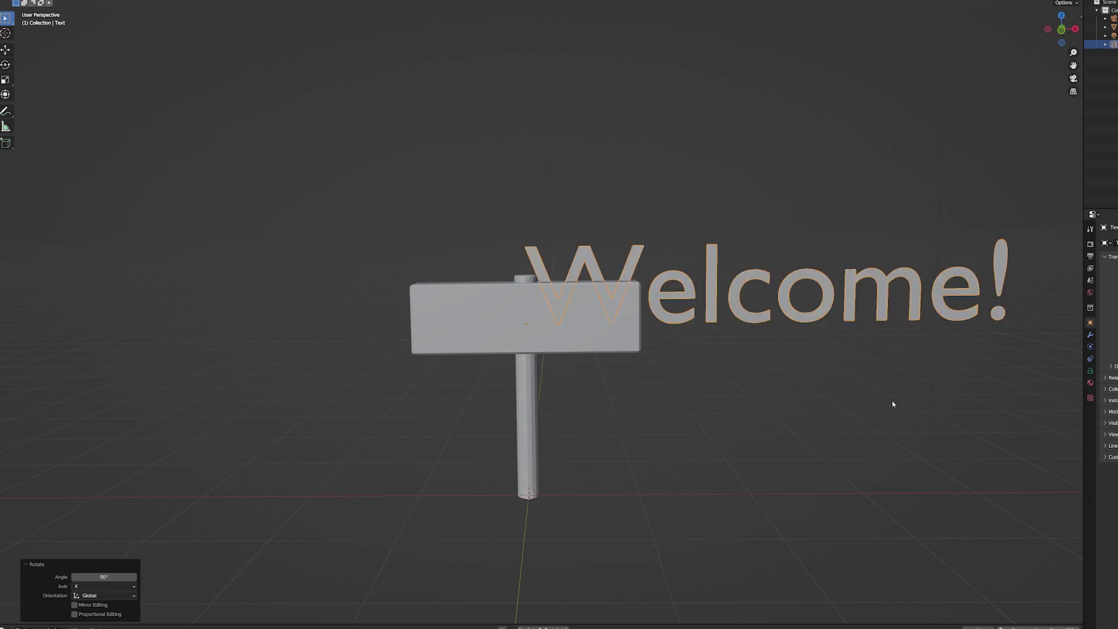
{"action": "key", "text": "s"}
{"action": "left_click", "coordinate": [770, 391]}
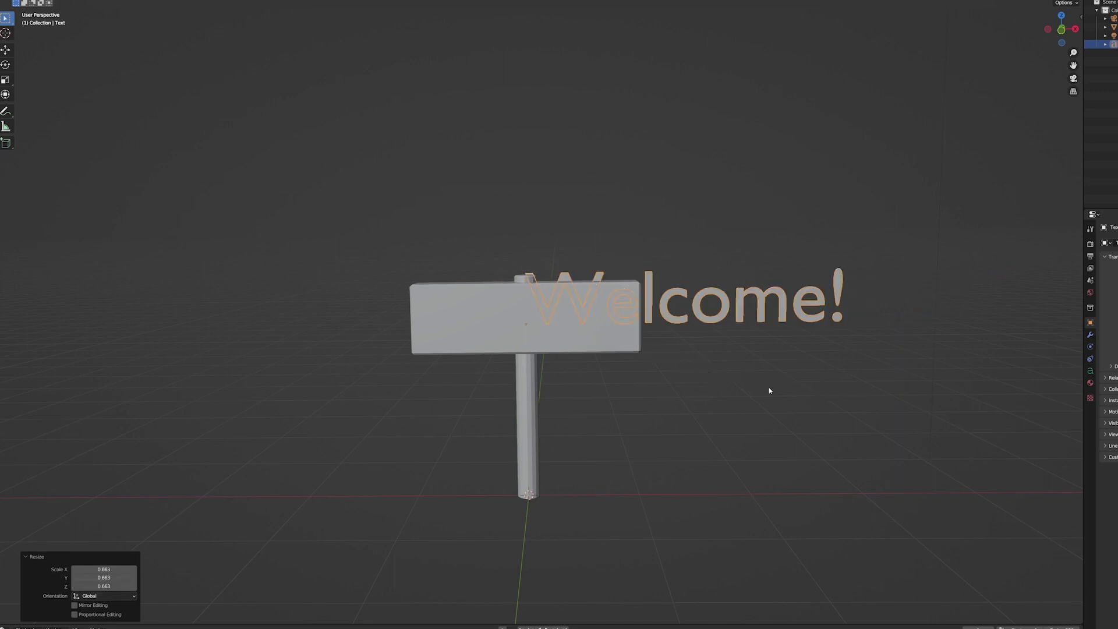
In front view, move the text over the sign board and shrink it.
{"action": "key", "text": "KP_3"}
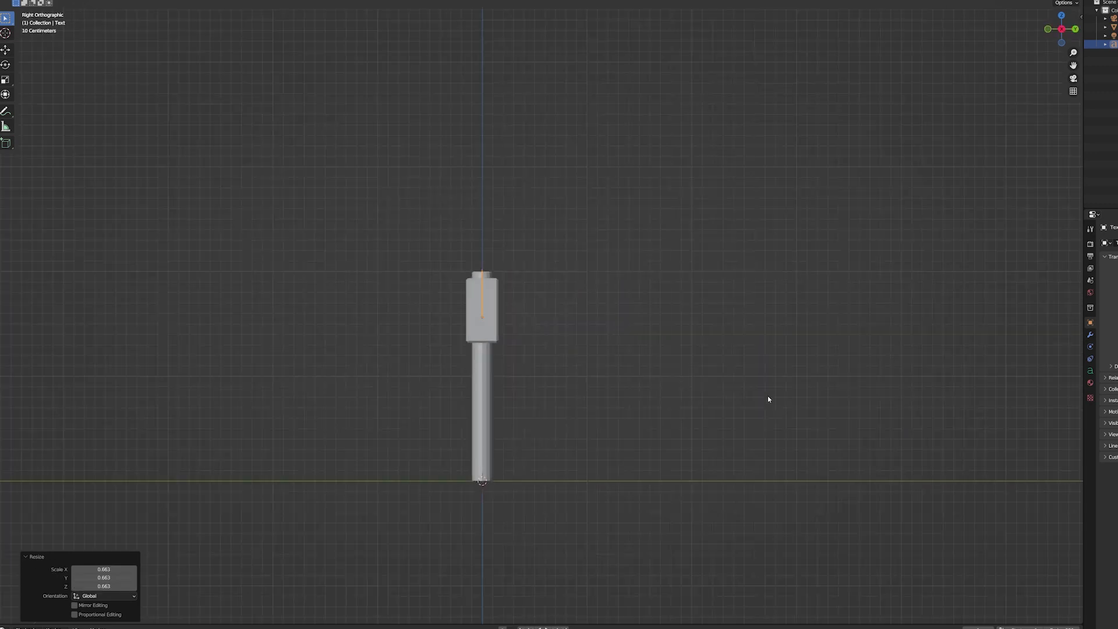
{"action": "key", "text": "KP_1"}
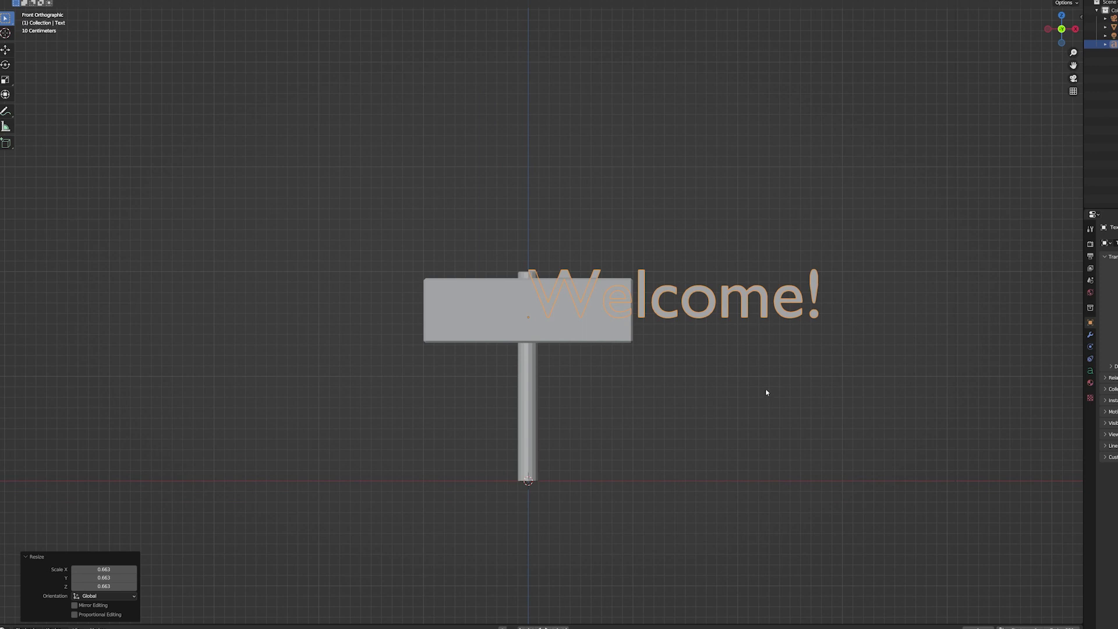
{"action": "key", "text": "g"}
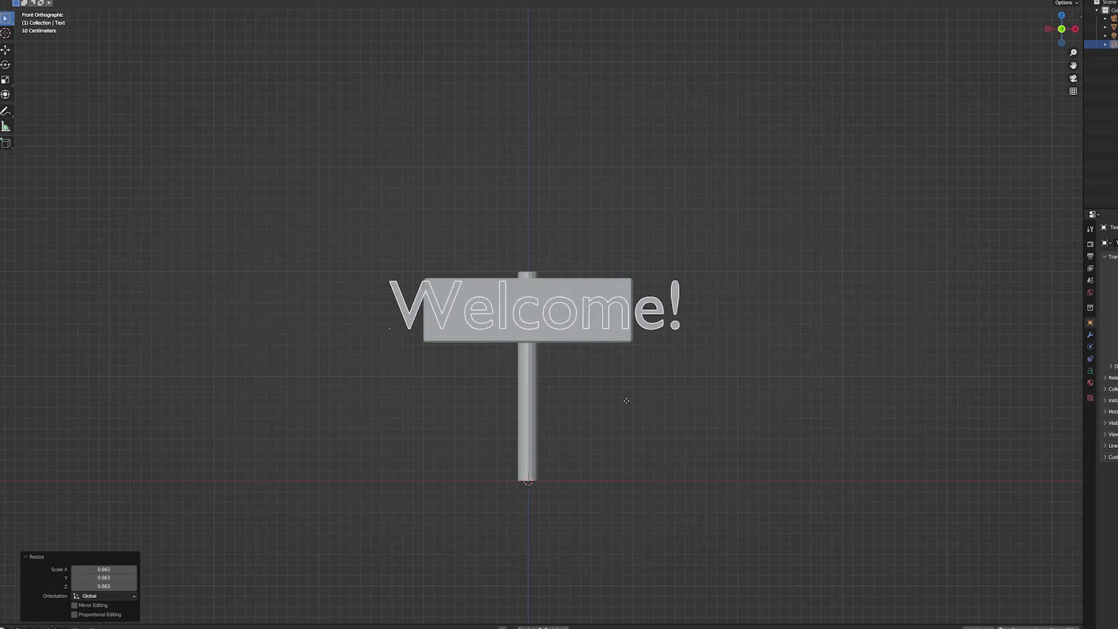
{"action": "left_click", "coordinate": [615, 404]}
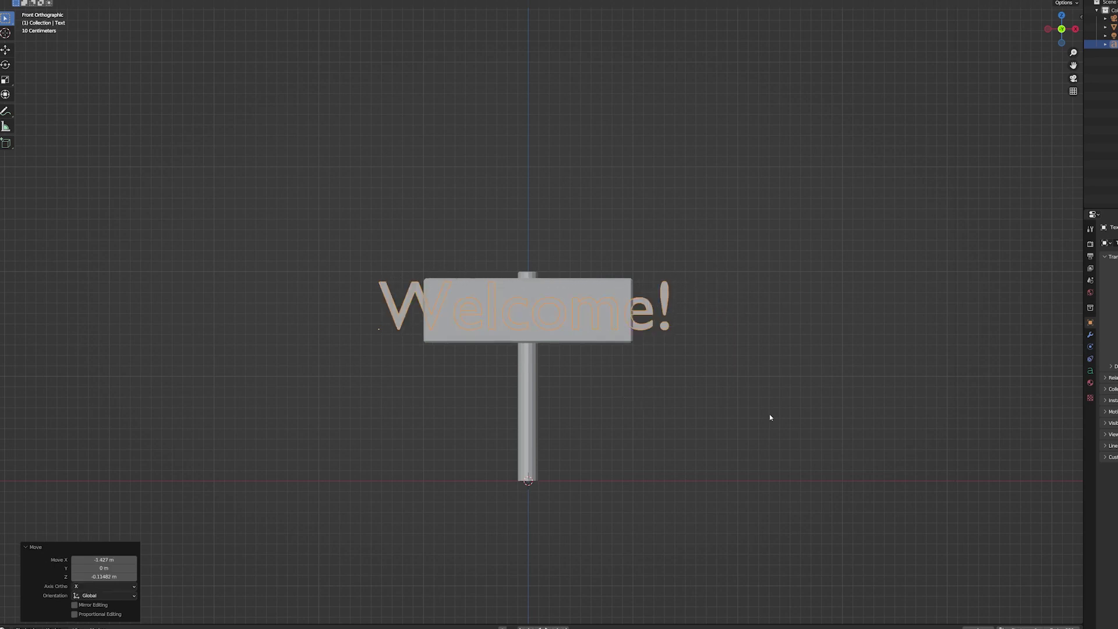
{"action": "key", "text": "s"}
{"action": "left_click", "coordinate": [708, 407]}
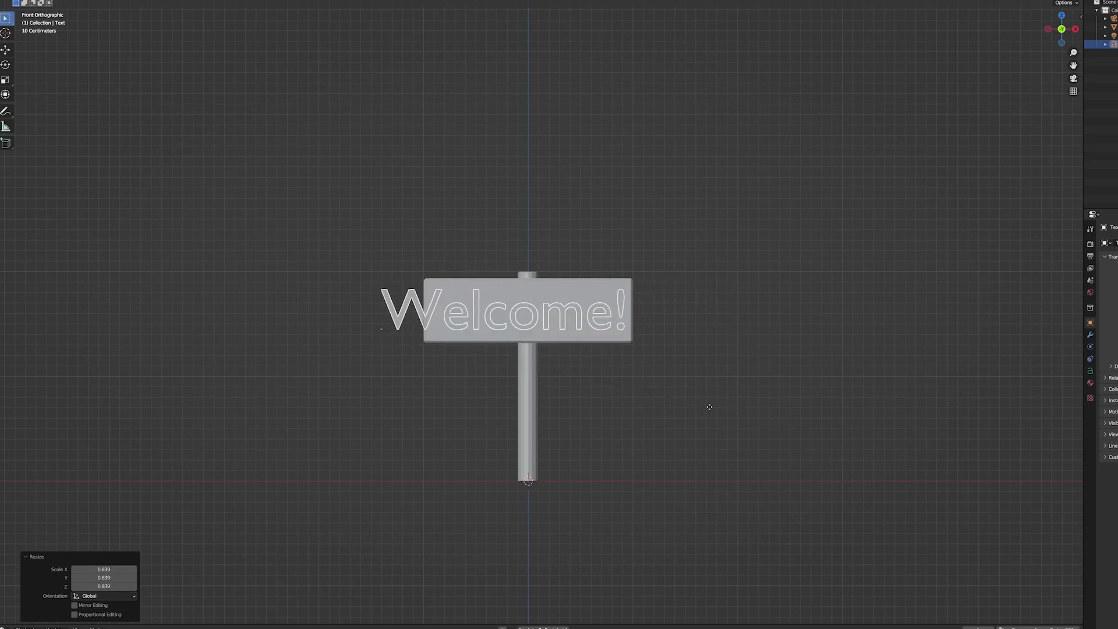
Adjust the text's size and position until it sits centred within the board.
{"action": "key", "text": "g"}
{"action": "left_click", "coordinate": [731, 407]}
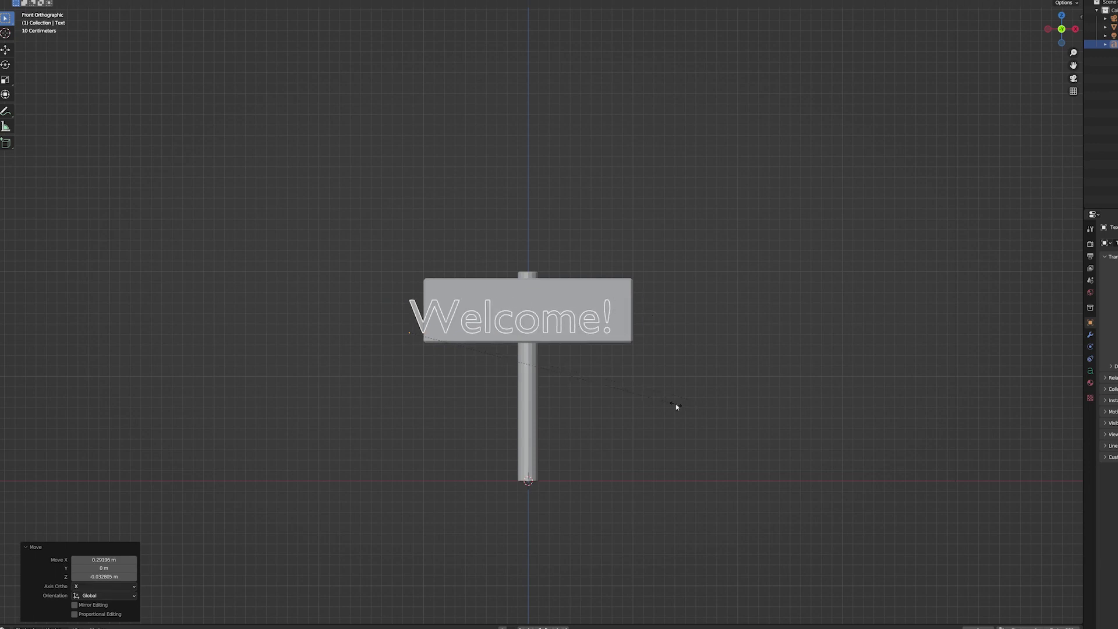
{"action": "key", "text": "s"}
{"action": "left_click", "coordinate": [692, 397]}
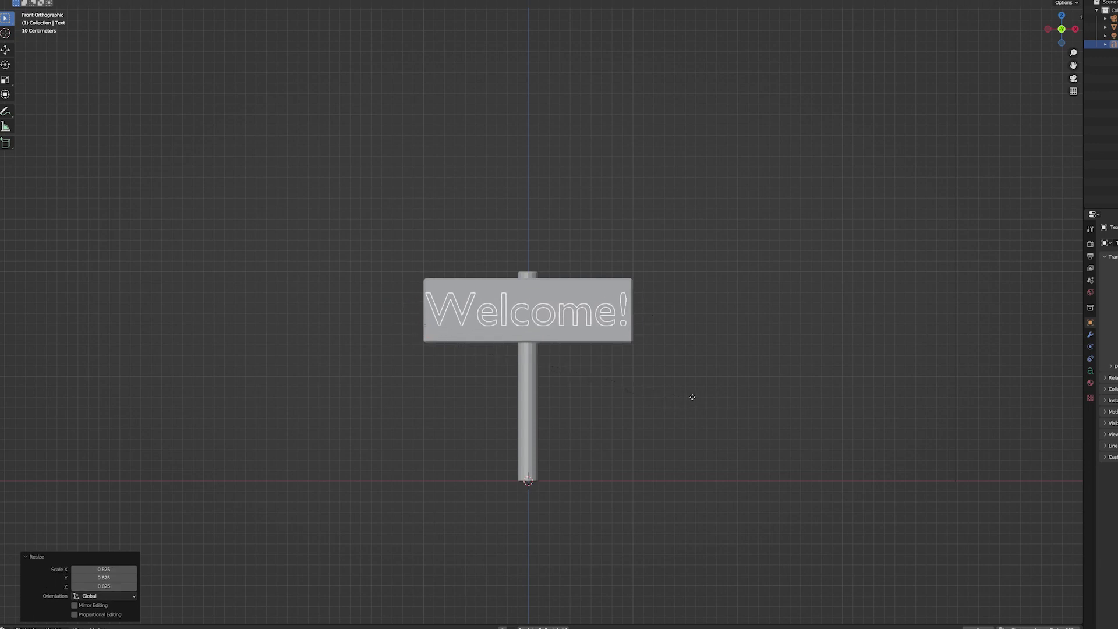
{"action": "key", "text": "g"}
{"action": "left_click", "coordinate": [735, 412]}
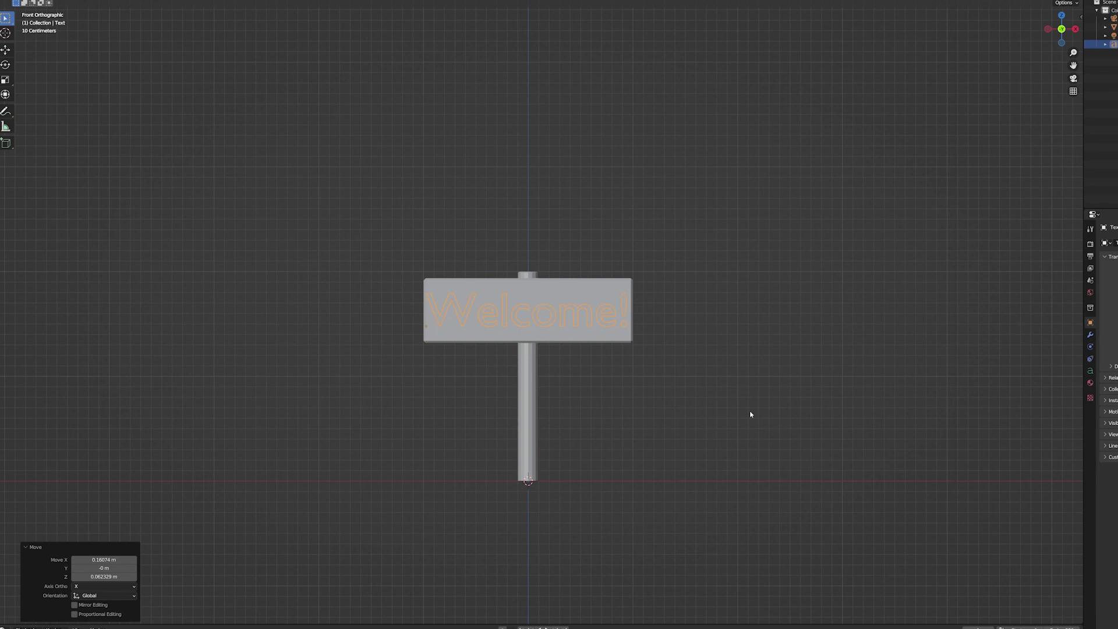
{"action": "key", "text": "s"}
{"action": "left_click", "coordinate": [733, 407]}
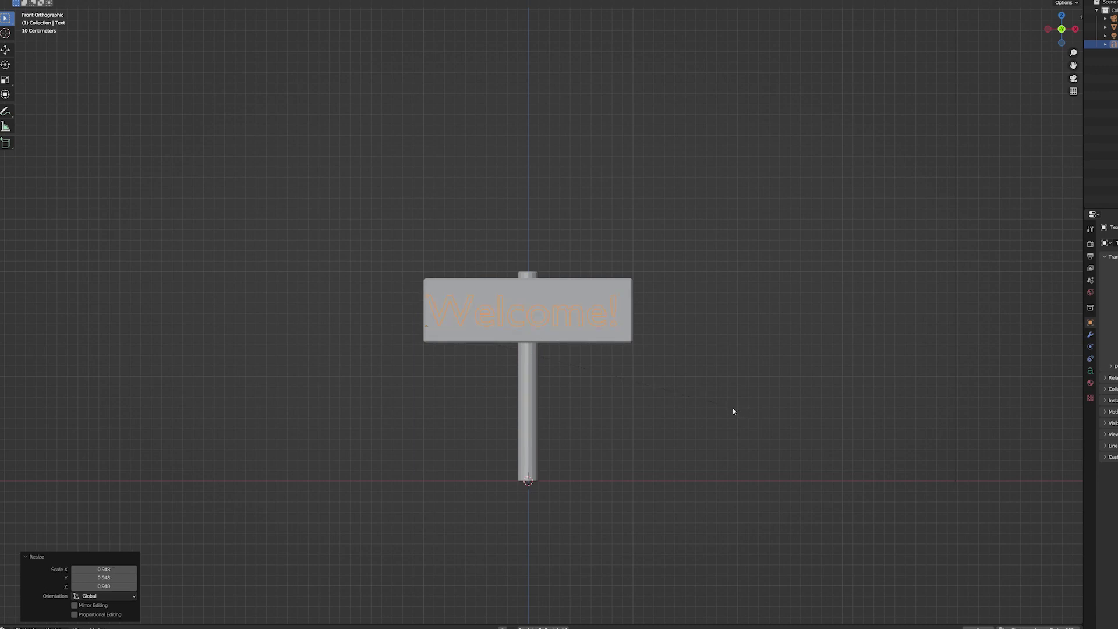
{"action": "key", "text": "g"}
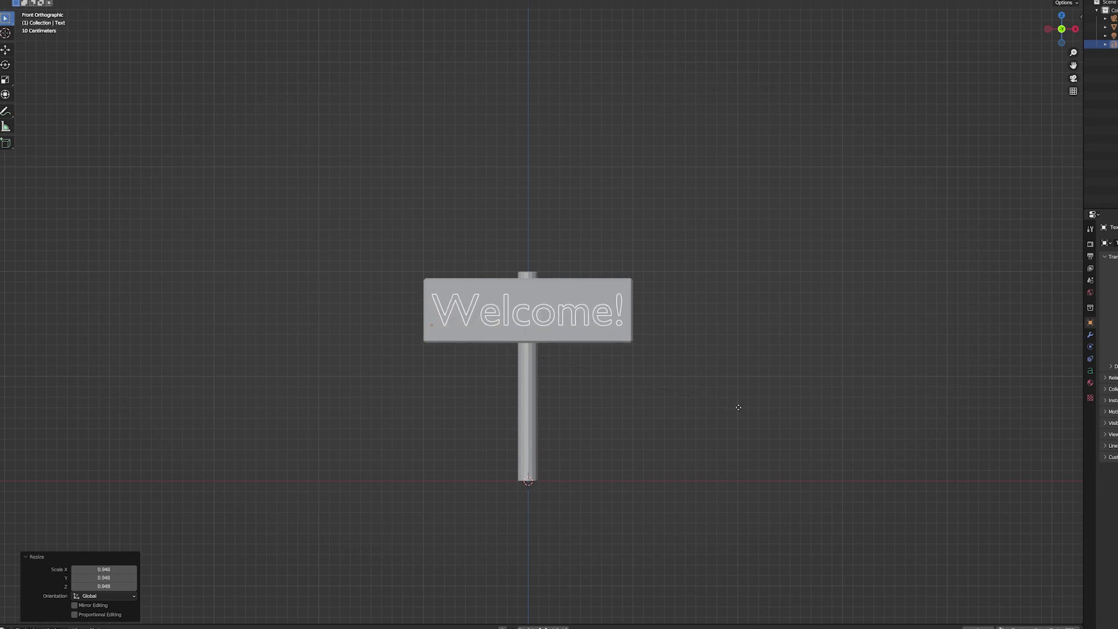
{"action": "left_click", "coordinate": [738, 410]}
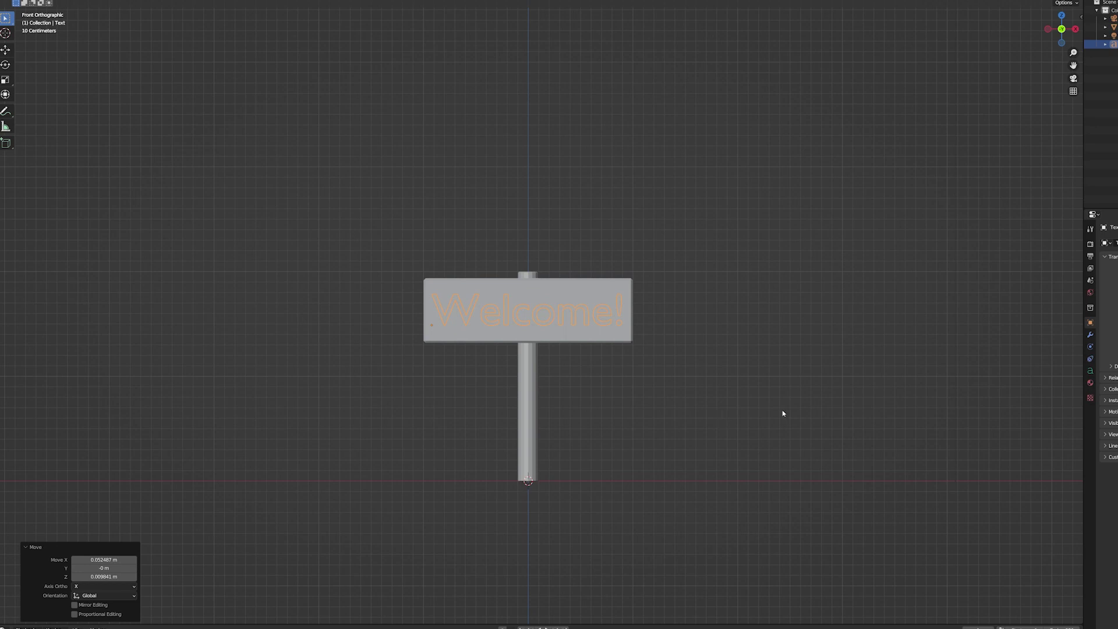
{"action": "key", "text": "KP_3"}
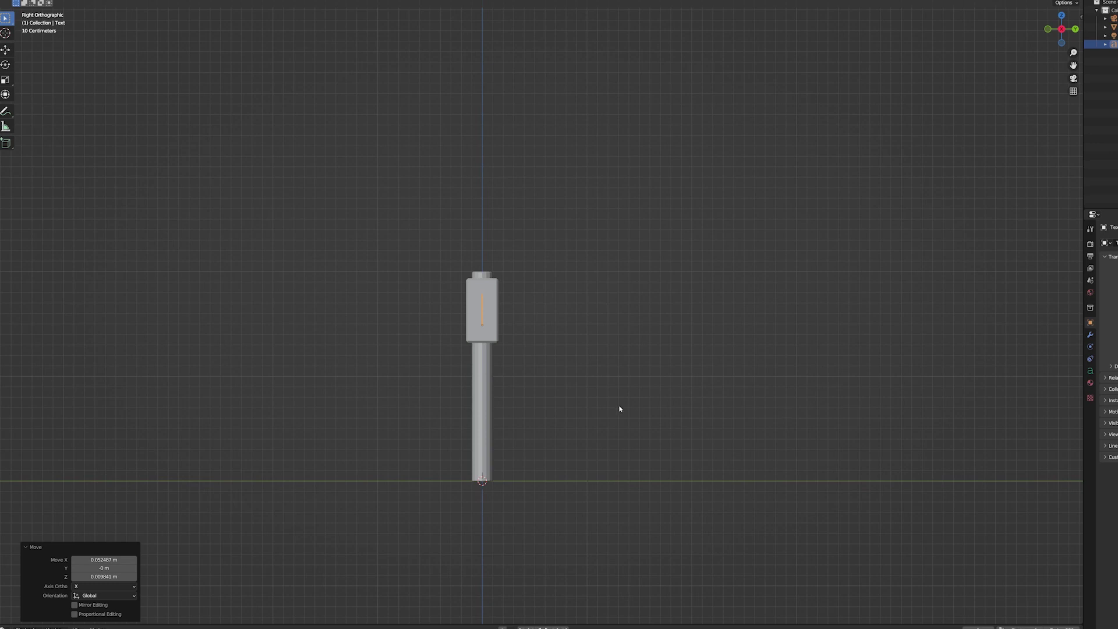
Pull the text forward along Y to sit just in front of the board.
{"action": "key", "text": "g"}
{"action": "key", "text": "y"}
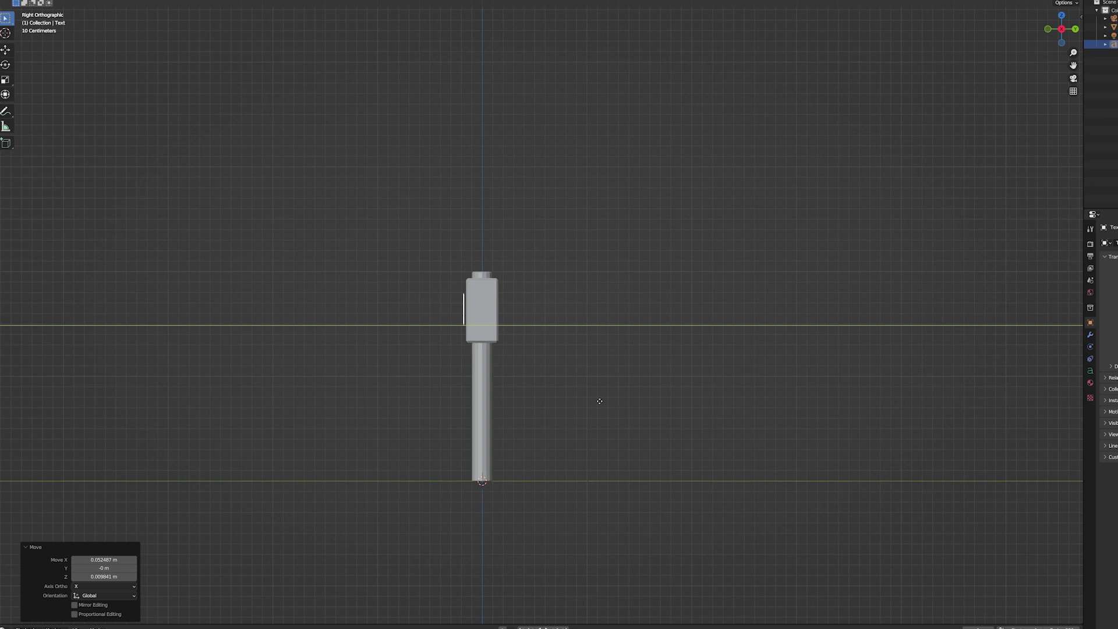
{"action": "left_click", "coordinate": [584, 403]}
{"action": "scroll", "coordinate": [583, 404], "scroll_direction": "up", "scroll_amount": 5}
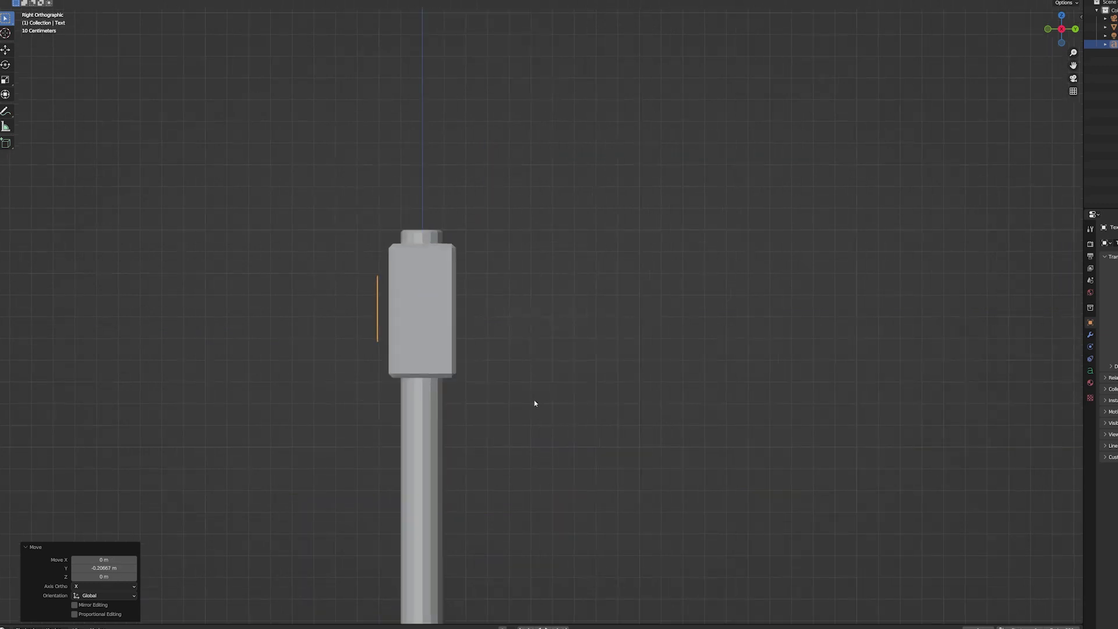
{"action": "scroll", "coordinate": [598, 380], "scroll_direction": "down", "scroll_amount": 5}
{"action": "scroll", "coordinate": [595, 403], "scroll_direction": "up", "scroll_amount": 3}
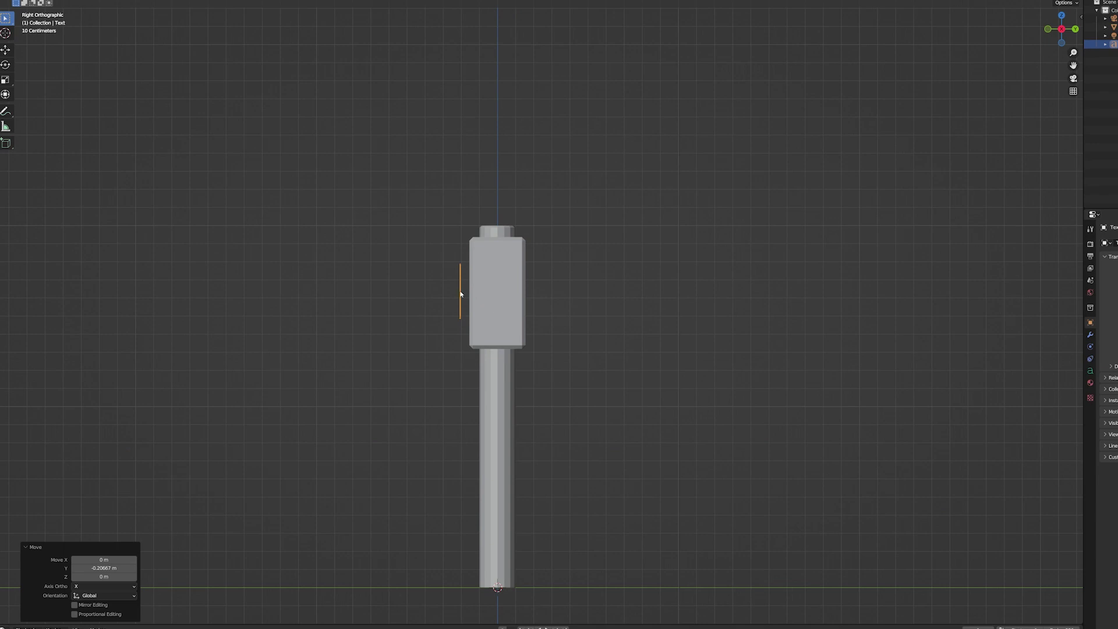
{"action": "left_click", "coordinate": [1090, 371]}
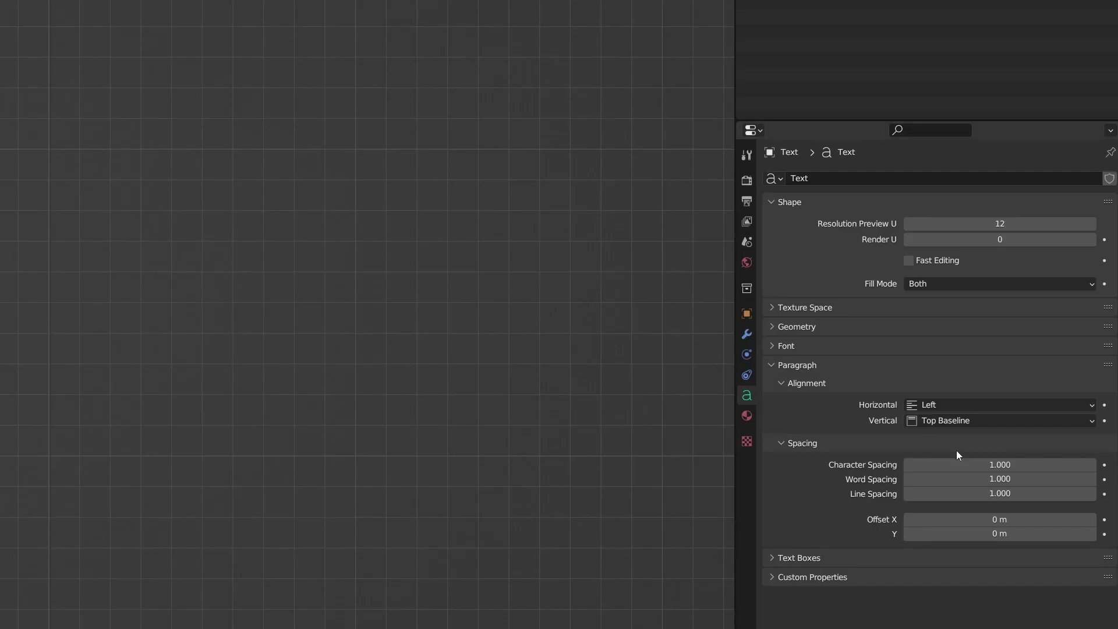
Set the text's Extrude to 0.1 m and Bevel Depth to 0.02 m.
{"action": "left_click", "coordinate": [799, 327]}
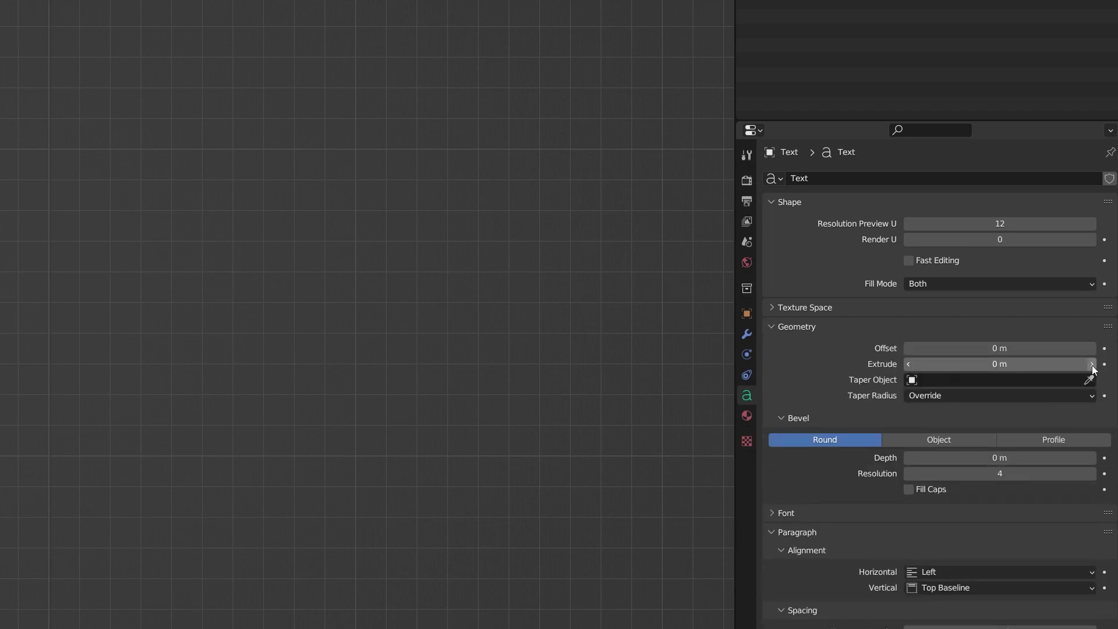
{"action": "left_click", "coordinate": [1093, 365]}
{"action": "left_click", "coordinate": [1092, 365]}
{"action": "left_click", "coordinate": [1091, 365]}
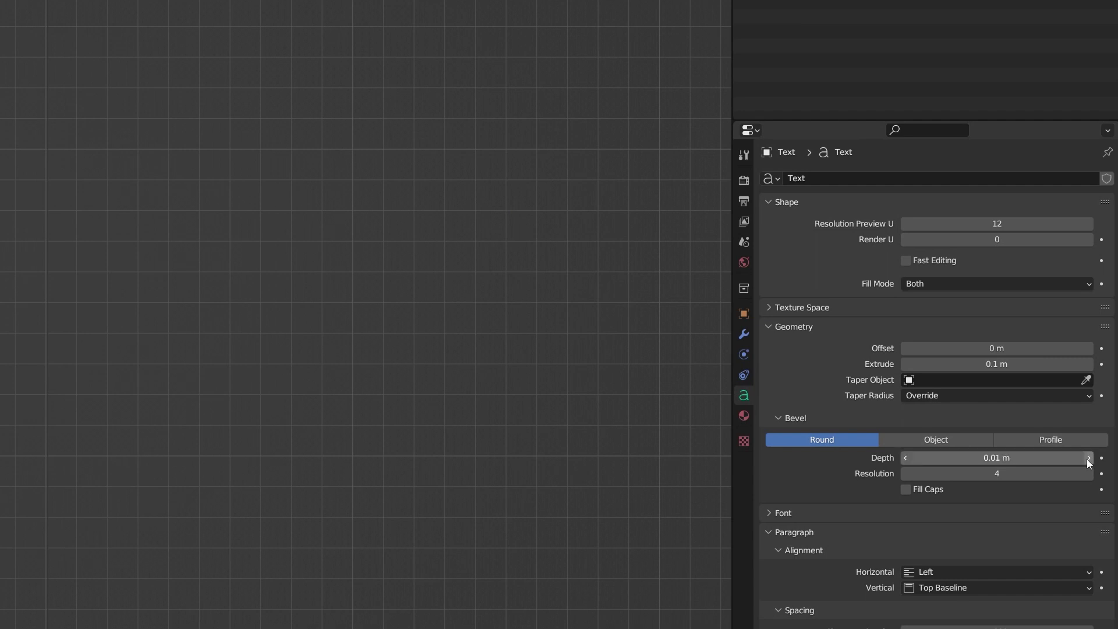
{"action": "left_click", "coordinate": [1088, 459]}
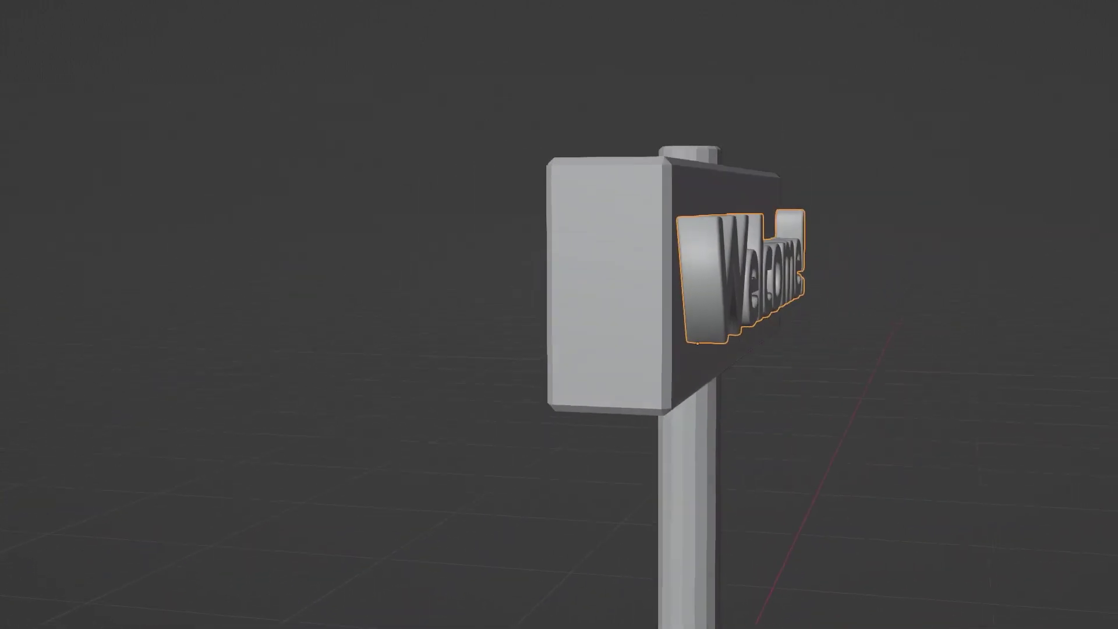
Slide the Welcome text along Y partly into the board's face.
{"action": "key", "text": "g"}
{"action": "key", "text": "y"}
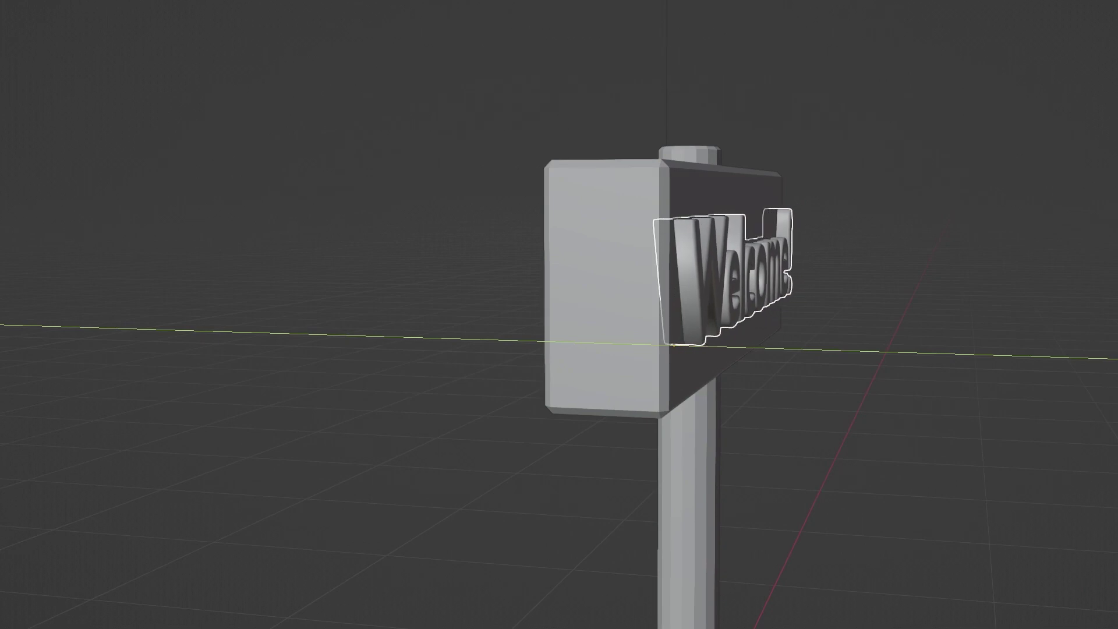
{"action": "key", "text": "Return"}
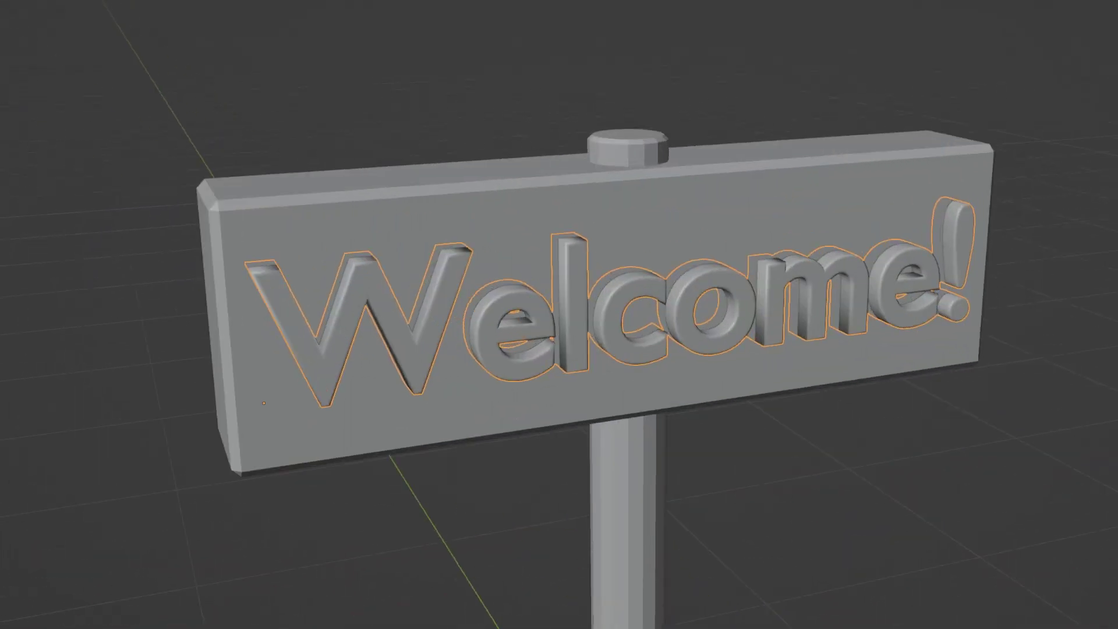
Apply Shade Smooth to the sign board and post, then reselect them.
{"action": "left_click", "coordinate": [654, 524]}
{"action": "right_click", "coordinate": [644, 499]}
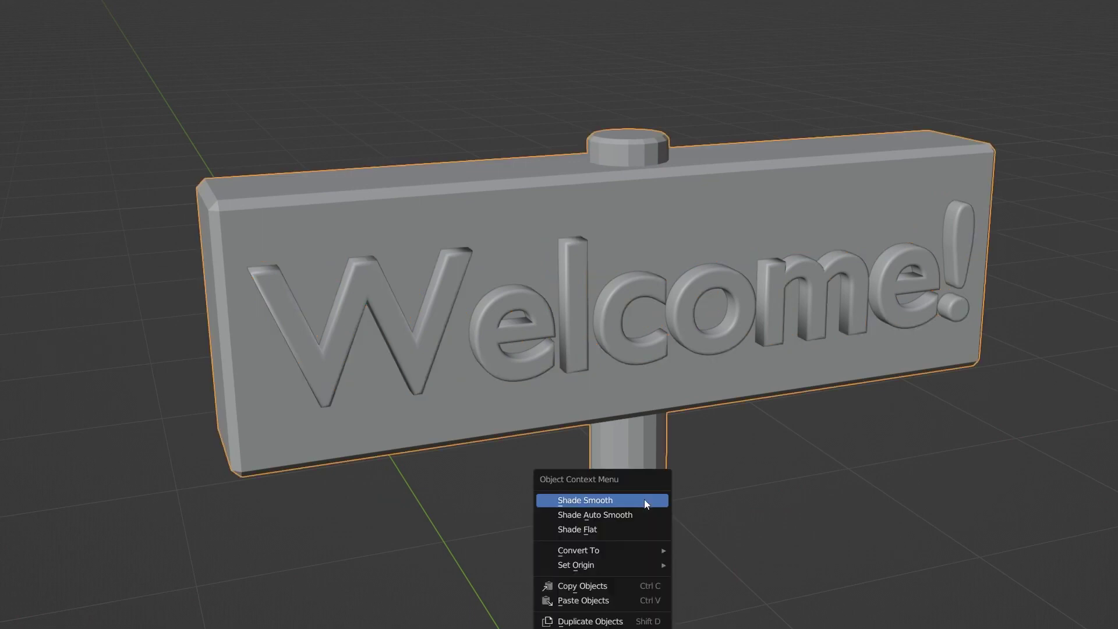
{"action": "left_click", "coordinate": [602, 515]}
{"action": "mouse_move", "coordinate": [810, 532]}
{"action": "middle_mouse_down"}
{"action": "mouse_move", "coordinate": [879, 501]}
{"action": "mouse_move", "coordinate": [825, 513]}
{"action": "middle_mouse_up"}
{"action": "left_click", "coordinate": [640, 312]}
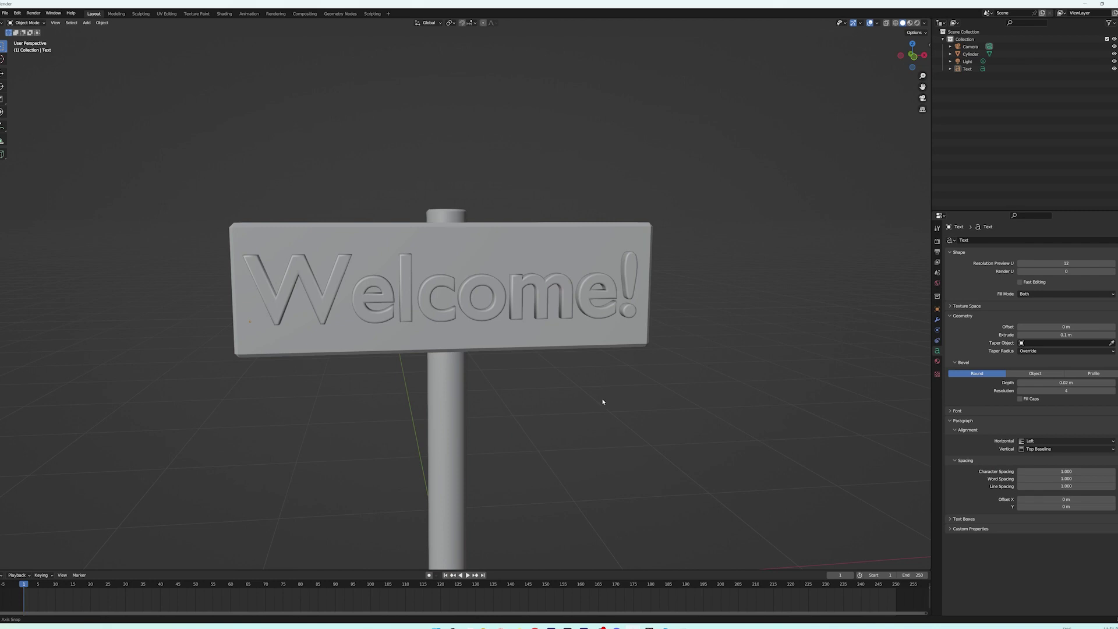
{"action": "mouse_move", "coordinate": [602, 402]}
{"action": "middle_mouse_down"}
{"action": "mouse_move", "coordinate": [568, 402]}
{"action": "mouse_move", "coordinate": [615, 399]}
{"action": "middle_mouse_up"}
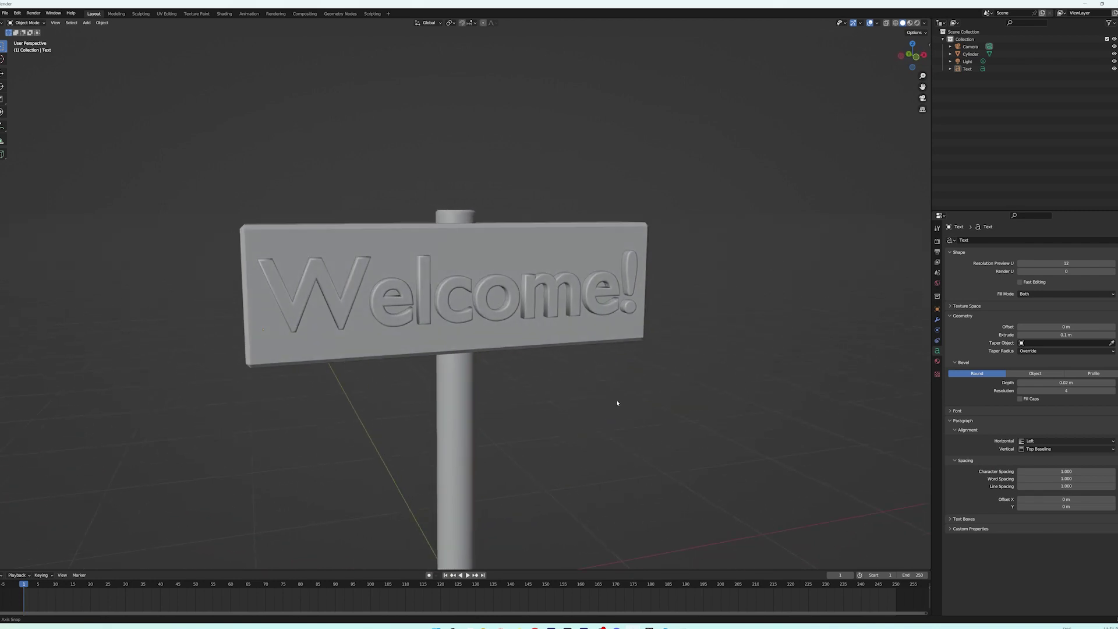
{"action": "left_click", "coordinate": [454, 398]}
{"action": "scroll", "coordinate": [585, 432], "scroll_direction": "down", "scroll_amount": 4}
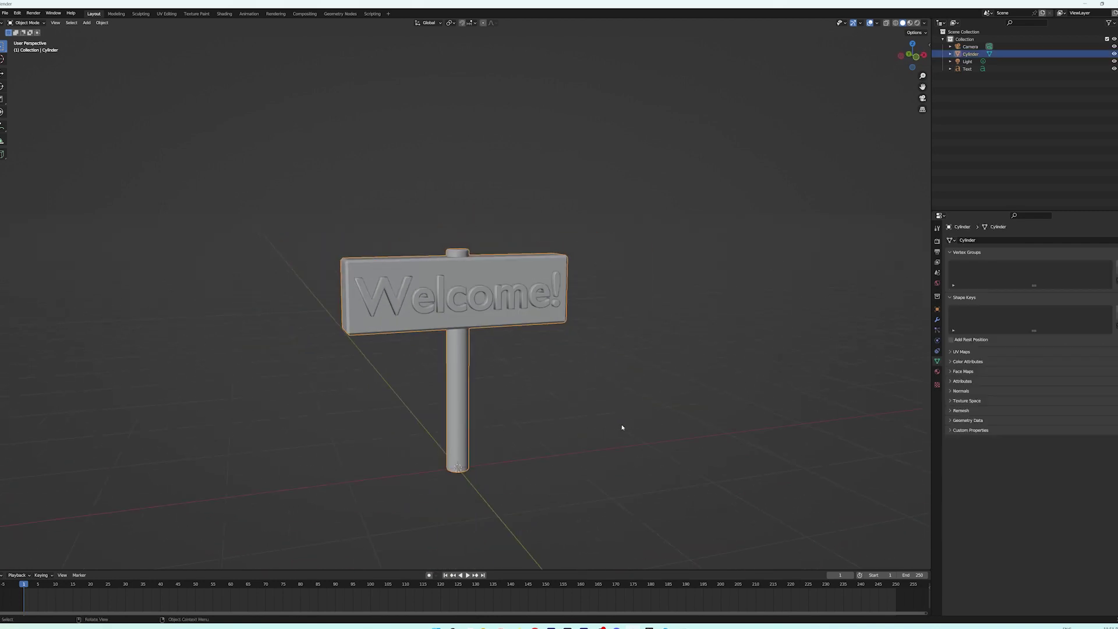
Give the sign a new dark reddish-brown material and switch to Material Preview shading.
{"action": "left_click", "coordinate": [937, 372]}
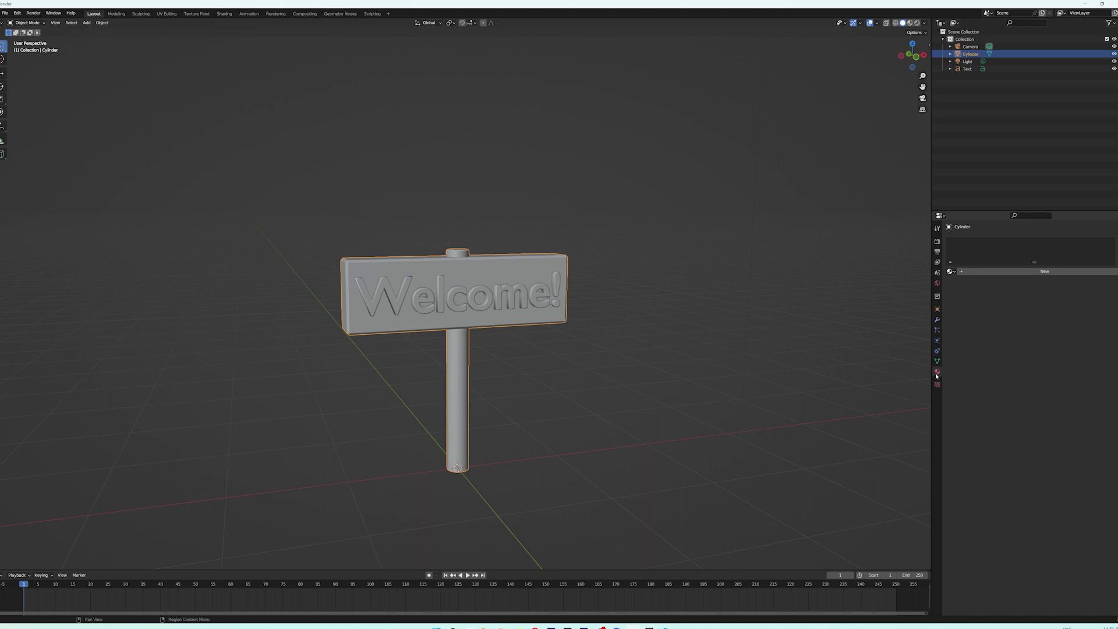
{"action": "left_click", "coordinate": [1048, 273]}
{"action": "left_click", "coordinate": [1057, 348]}
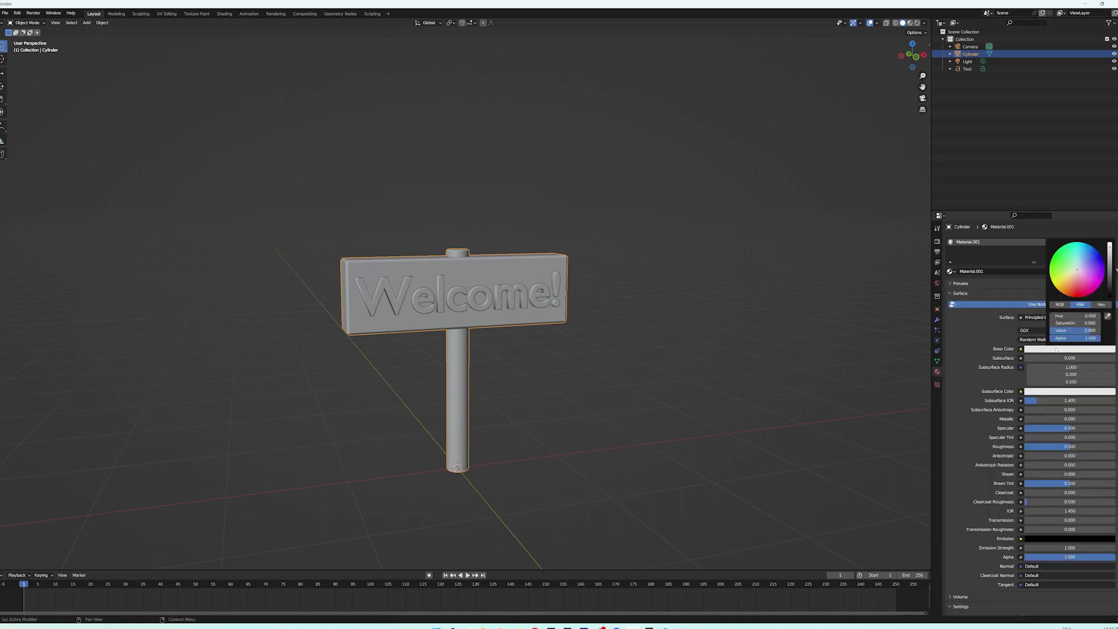
{"action": "left_click", "coordinate": [1080, 290]}
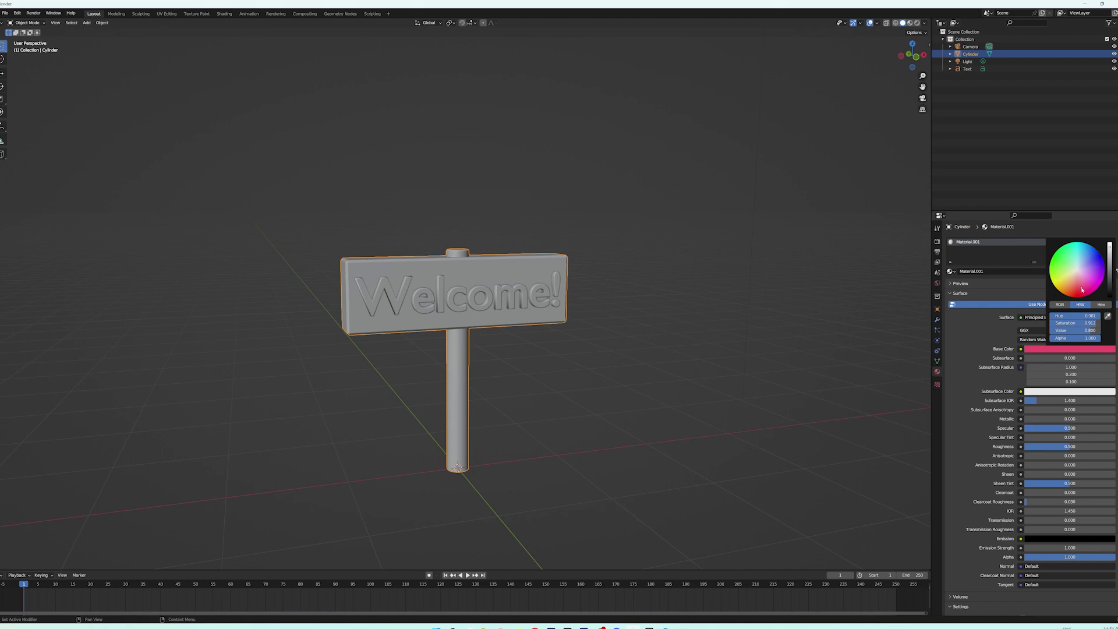
{"action": "mouse_move", "coordinate": [1082, 289]}
{"action": "left_mouse_down"}
{"action": "mouse_move", "coordinate": [1072, 292]}
{"action": "mouse_move", "coordinate": [1108, 292]}
{"action": "left_mouse_up"}
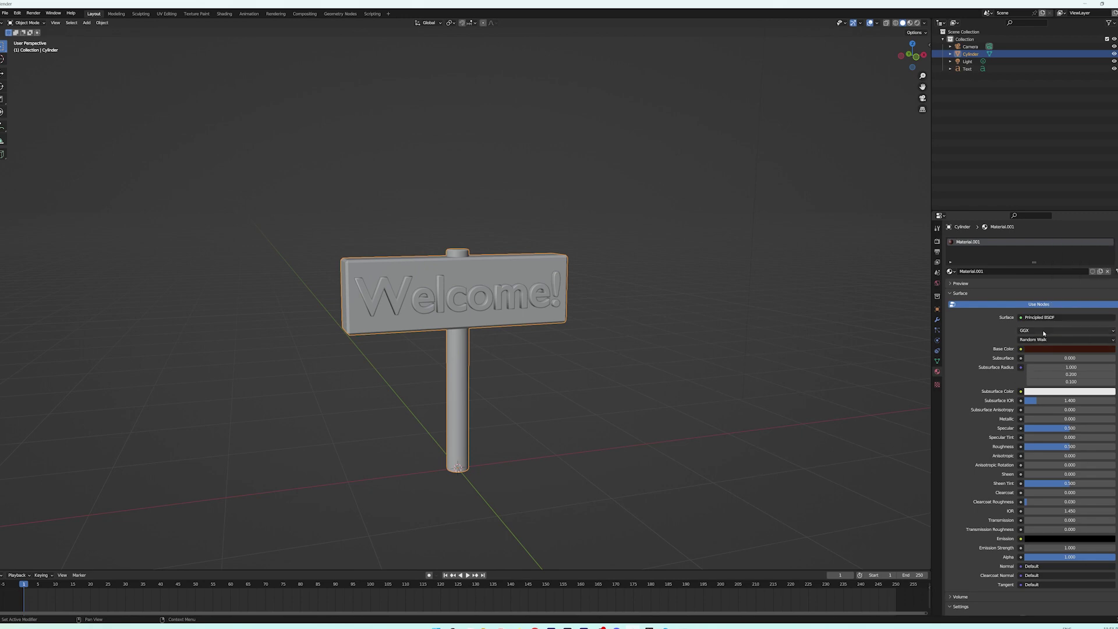
{"action": "left_click", "coordinate": [910, 24]}
{"action": "mouse_move", "coordinate": [411, 329]}
{"action": "middle_mouse_down"}
{"action": "mouse_move", "coordinate": [582, 343]}
{"action": "mouse_move", "coordinate": [591, 368]}
{"action": "middle_mouse_up"}
Select the Welcome text and assign it a new yellow material.
{"action": "left_click", "coordinate": [525, 295]}
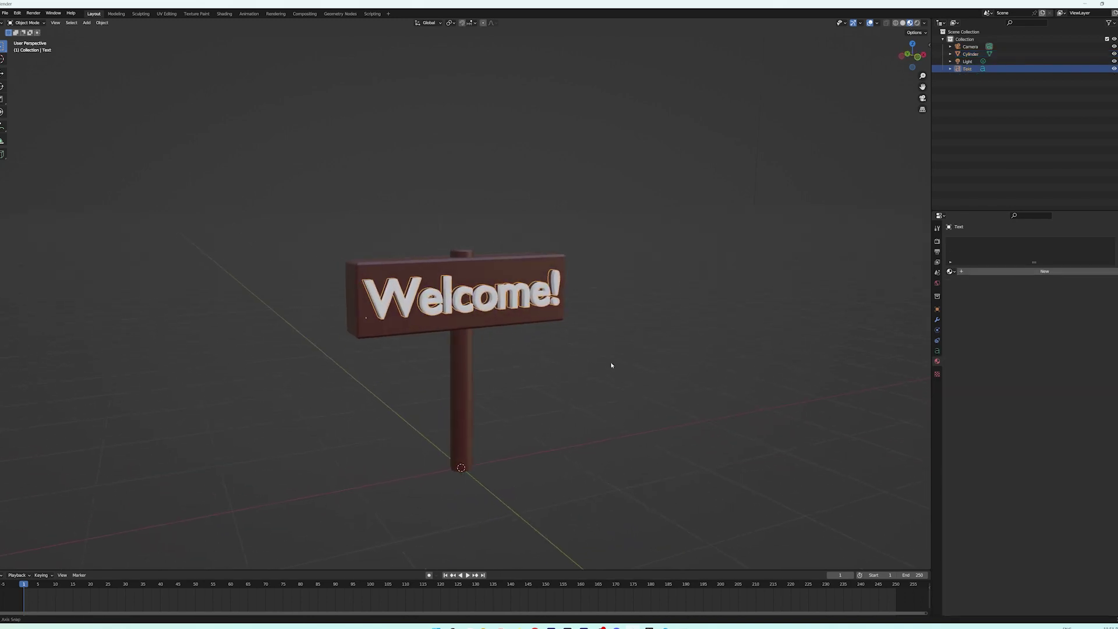
{"action": "left_click", "coordinate": [1045, 272]}
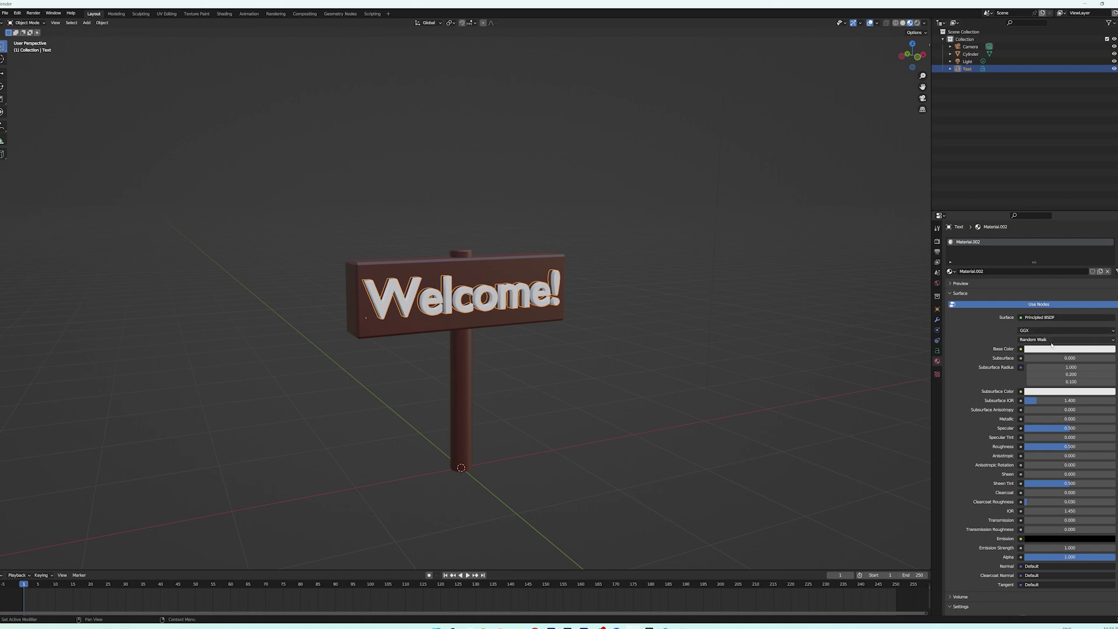
{"action": "left_click", "coordinate": [1052, 348]}
{"action": "left_click", "coordinate": [1087, 251]}
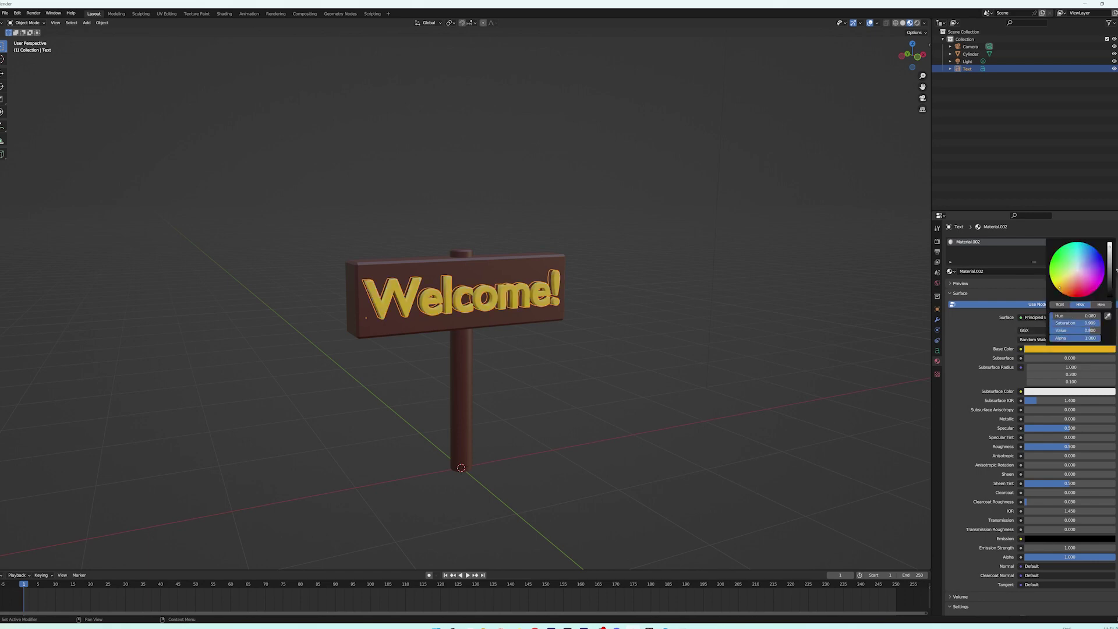
{"action": "mouse_move", "coordinate": [589, 369]}
{"action": "middle_mouse_down"}
{"action": "mouse_move", "coordinate": [569, 379]}
{"action": "mouse_move", "coordinate": [579, 356]}
{"action": "mouse_move", "coordinate": [606, 409]}
{"action": "mouse_move", "coordinate": [714, 417]}
{"action": "mouse_move", "coordinate": [704, 412]}
{"action": "middle_mouse_up"}
{"action": "scroll", "coordinate": [582, 377], "scroll_direction": "up", "scroll_amount": 5}
{"action": "scroll", "coordinate": [579, 356], "scroll_direction": "down", "scroll_amount": 4}
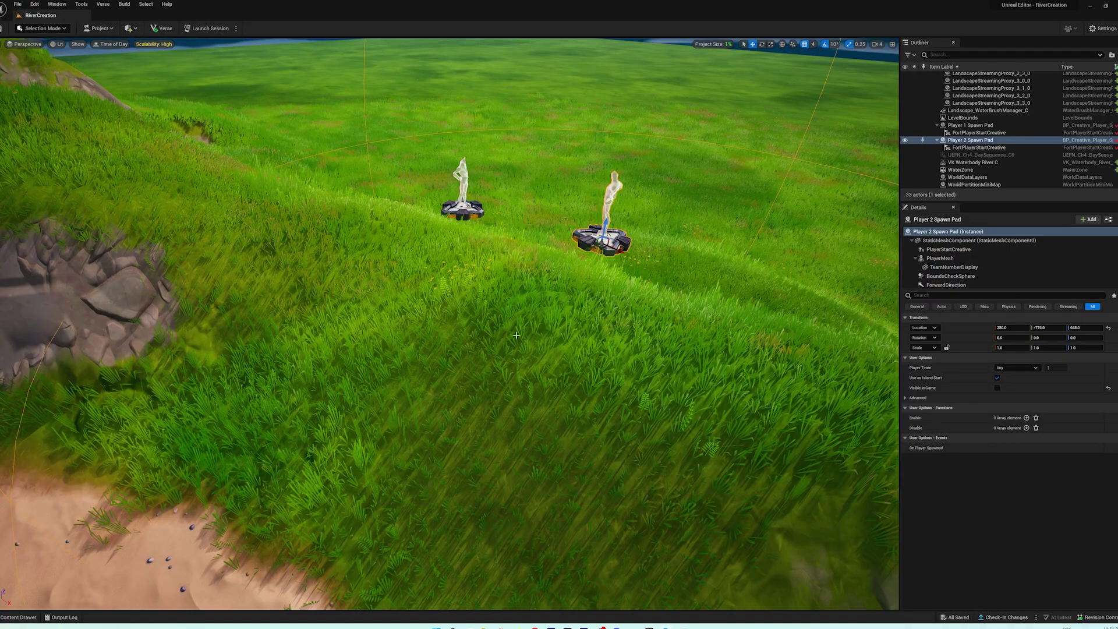
{"action": "right_click_drag", "start_coordinate": [536, 388], "coordinate": [612, 385]}
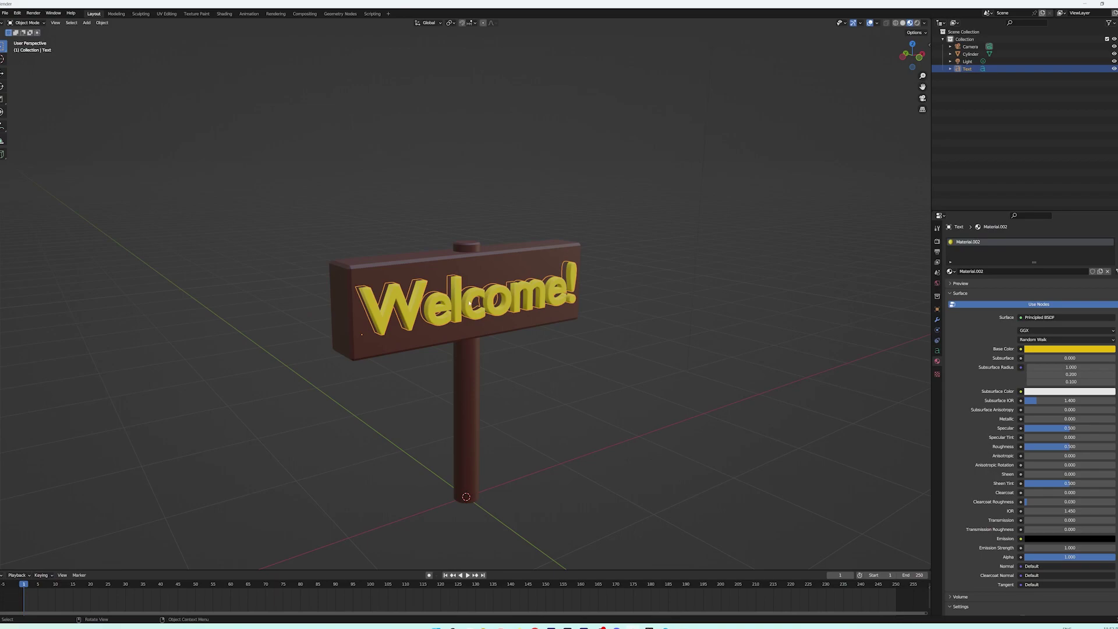
Start an FBX export and browse to C:\Fortnite Projects.
{"action": "left_click", "coordinate": [5, 13]}
{"action": "mouse_move", "coordinate": [53, 236]}
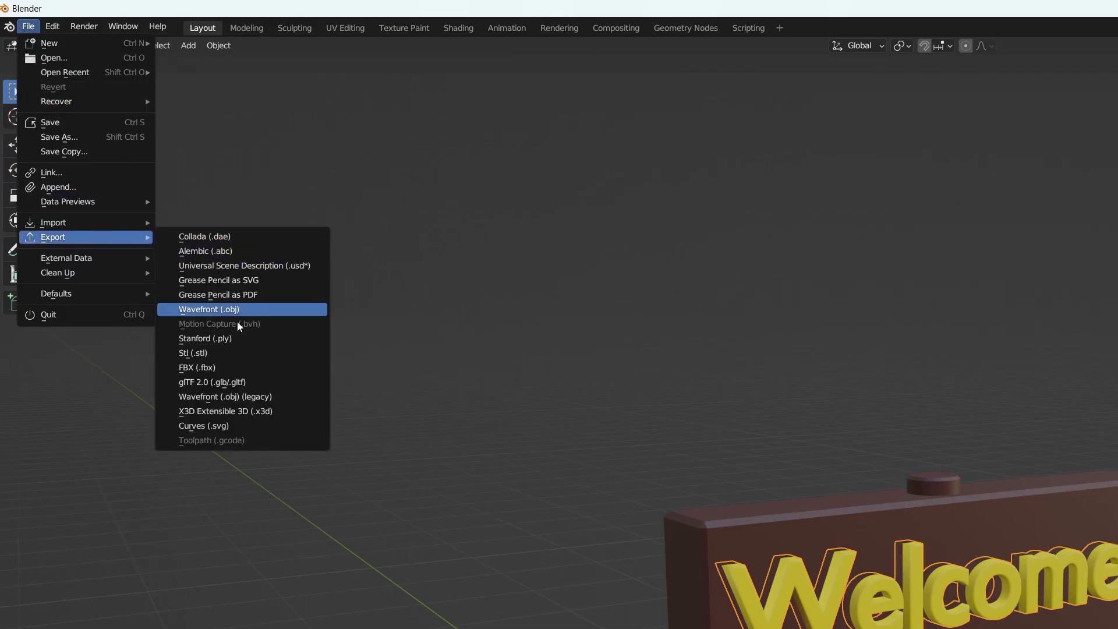
{"action": "left_click", "coordinate": [225, 367]}
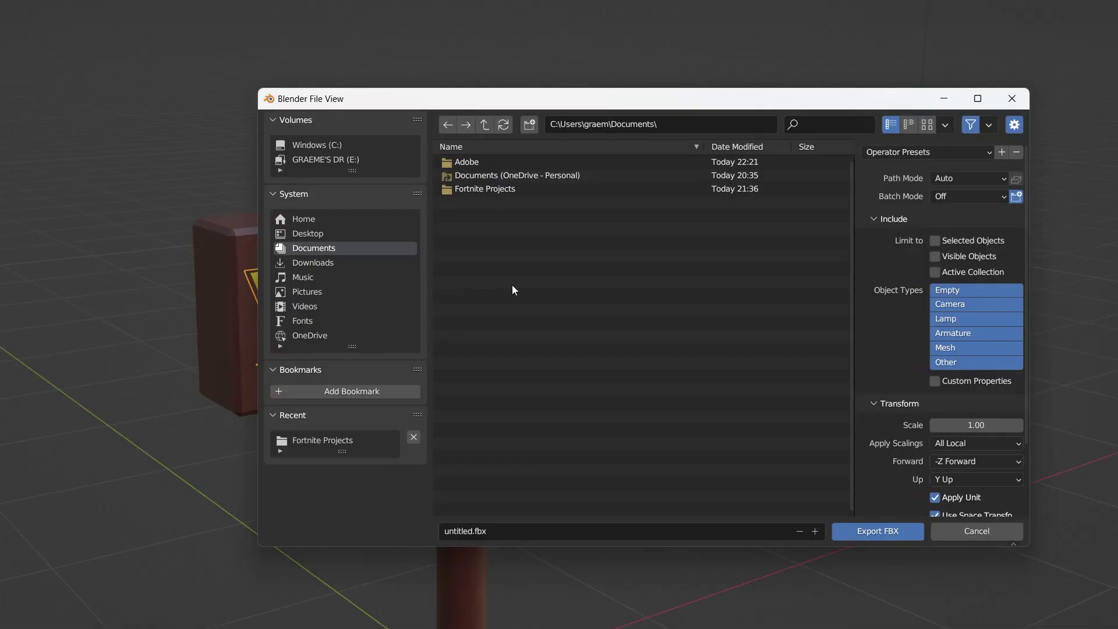
{"action": "left_click", "coordinate": [327, 146]}
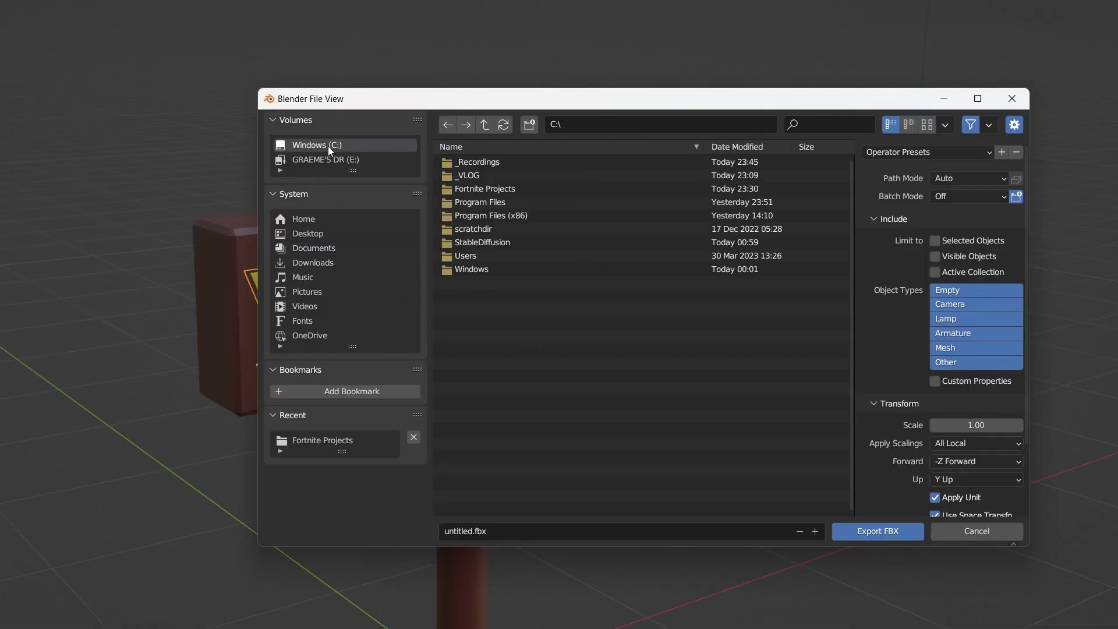
{"action": "double_click", "coordinate": [486, 188]}
Name the file welcomeSign.fbx and export it.
{"action": "left_click", "coordinate": [481, 531]}
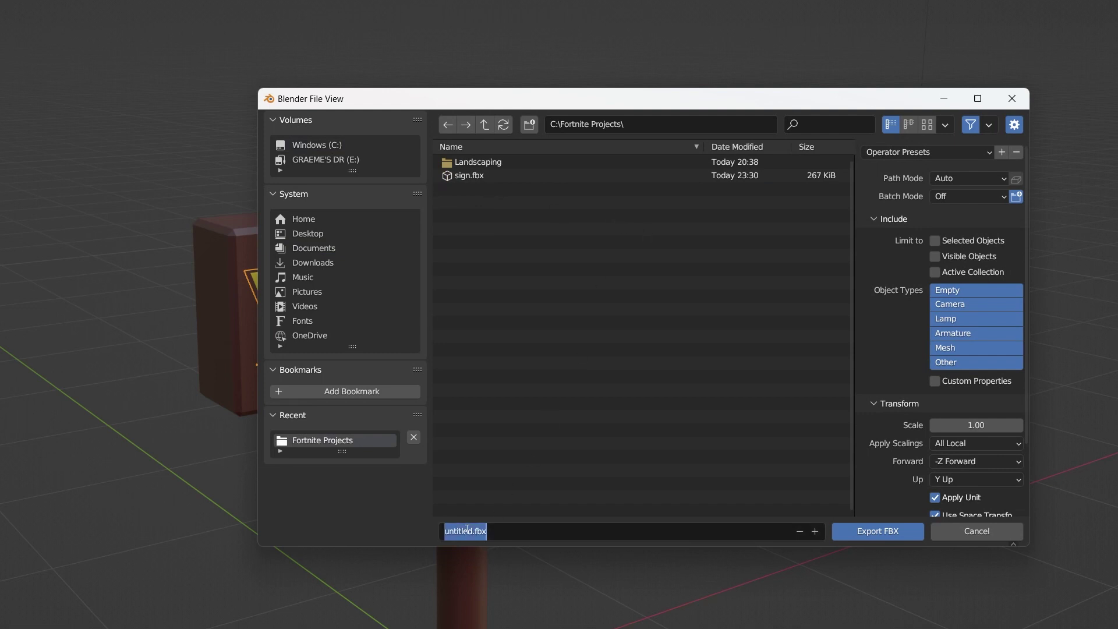
{"action": "double_click", "coordinate": [471, 531]}
{"action": "type", "text": "welcome"}
{"action": "key", "text": "BackSpace"}
{"action": "key", "text": "BackSpace"}
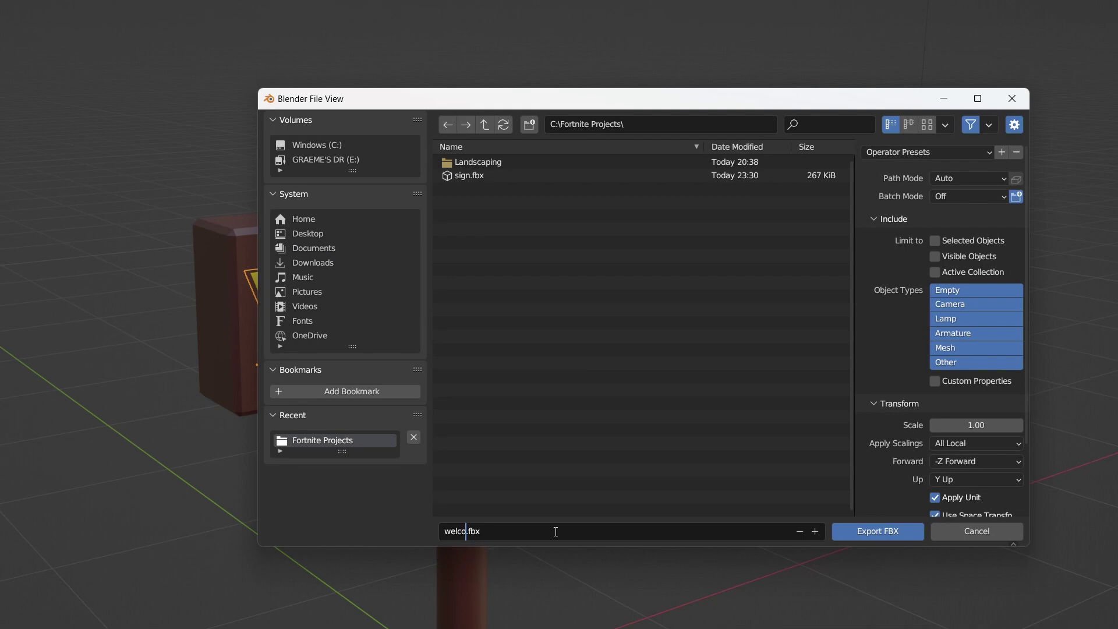
{"action": "key", "text": "BackSpace"}
{"action": "key", "text": "BackSpace"}
{"action": "type", "text": "come"}
{"action": "left_click", "coordinate": [877, 531]}
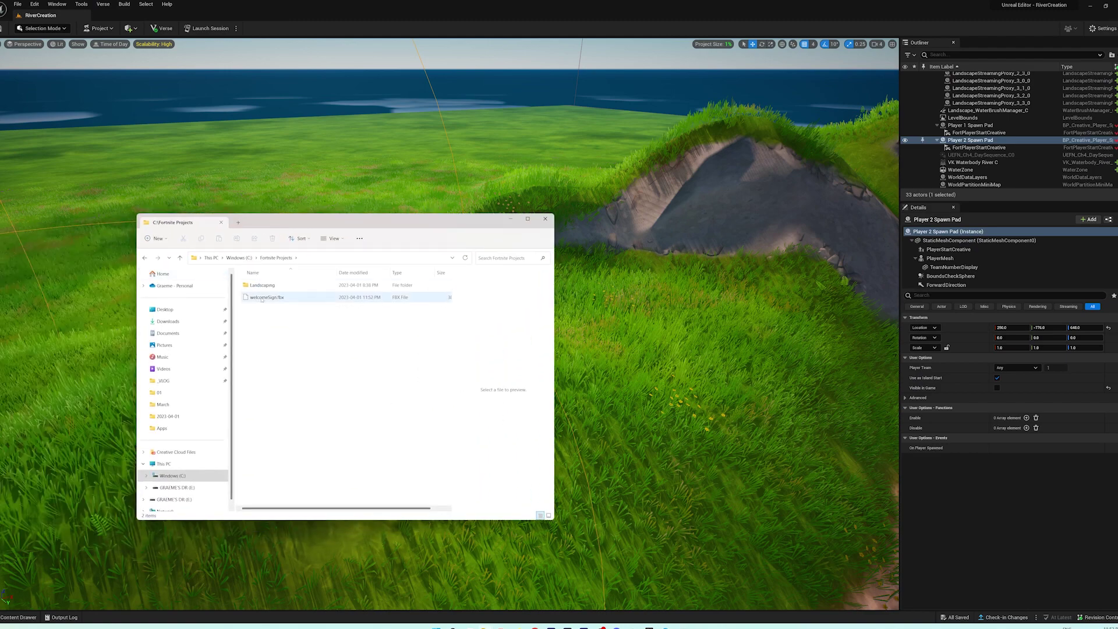
Select welcomeSign.fbx in the Fortnite Projects folder to confirm the export.
{"action": "left_click", "coordinate": [265, 300]}
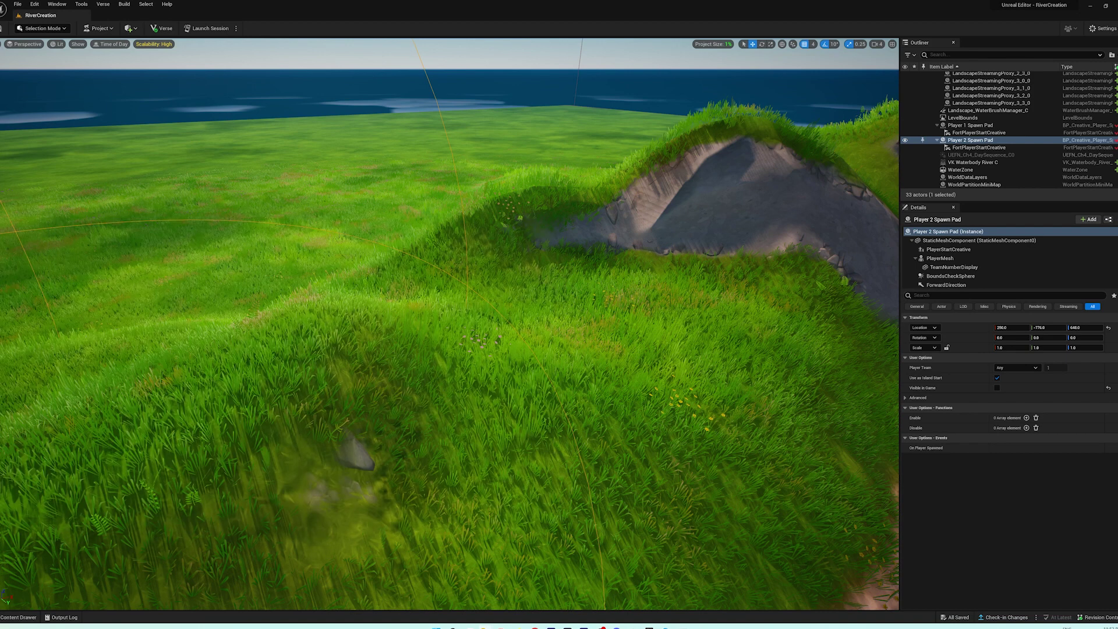
Browse the Content Drawer tree to the empty RiverCreation Content > MyAssets folder.
{"action": "left_click", "coordinate": [22, 617]}
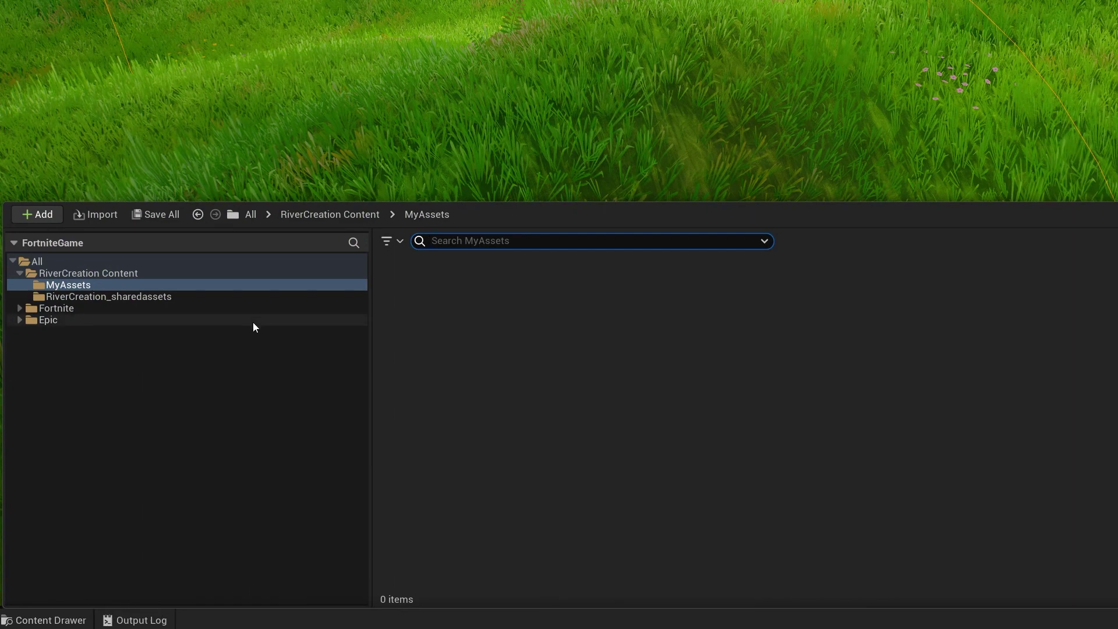
{"action": "left_click", "coordinate": [160, 426]}
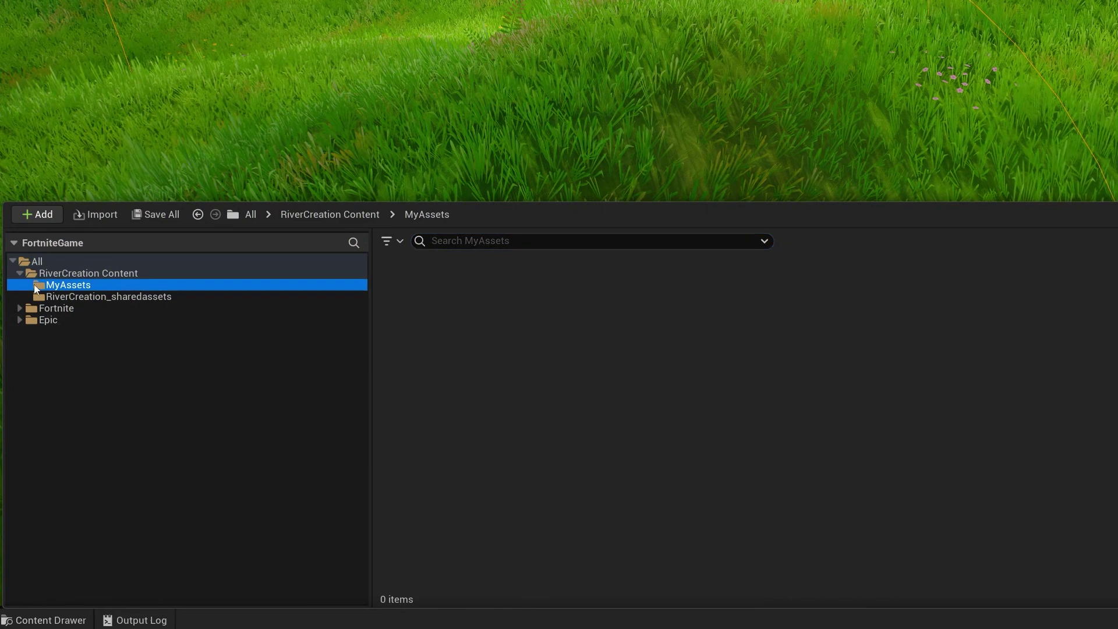
{"action": "left_click", "coordinate": [40, 260]}
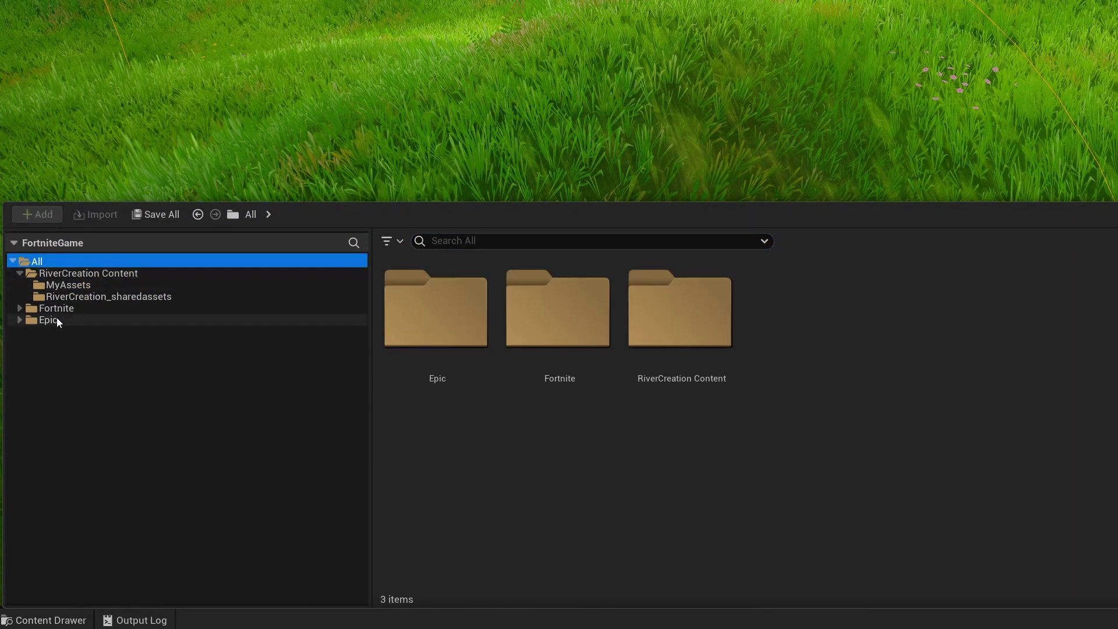
{"action": "left_click", "coordinate": [22, 274]}
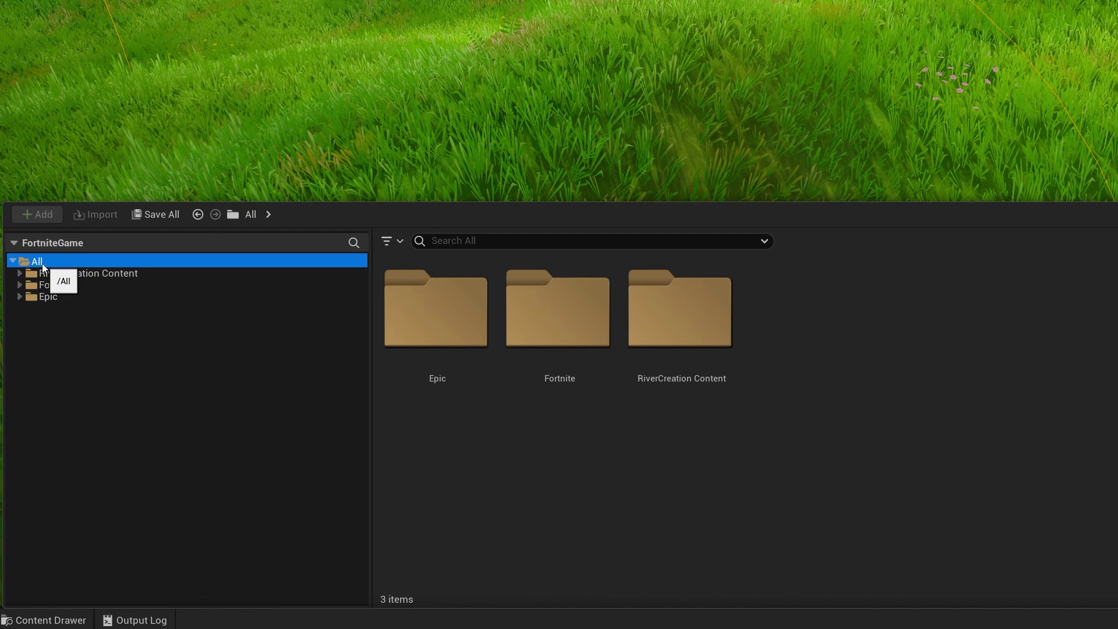
{"action": "left_click", "coordinate": [93, 274]}
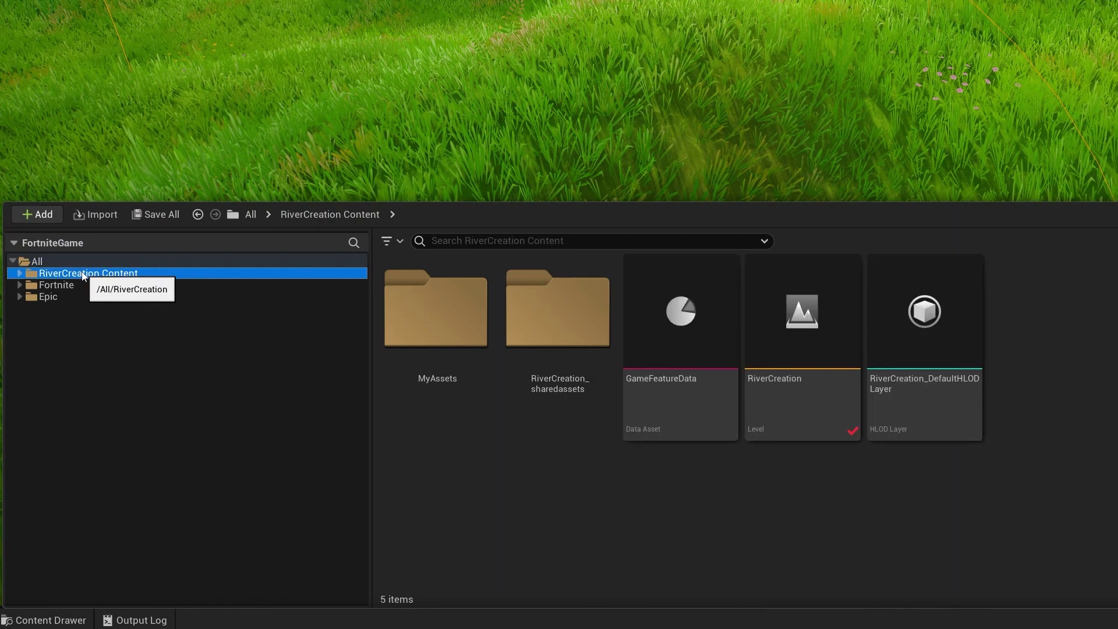
{"action": "left_click", "coordinate": [87, 287]}
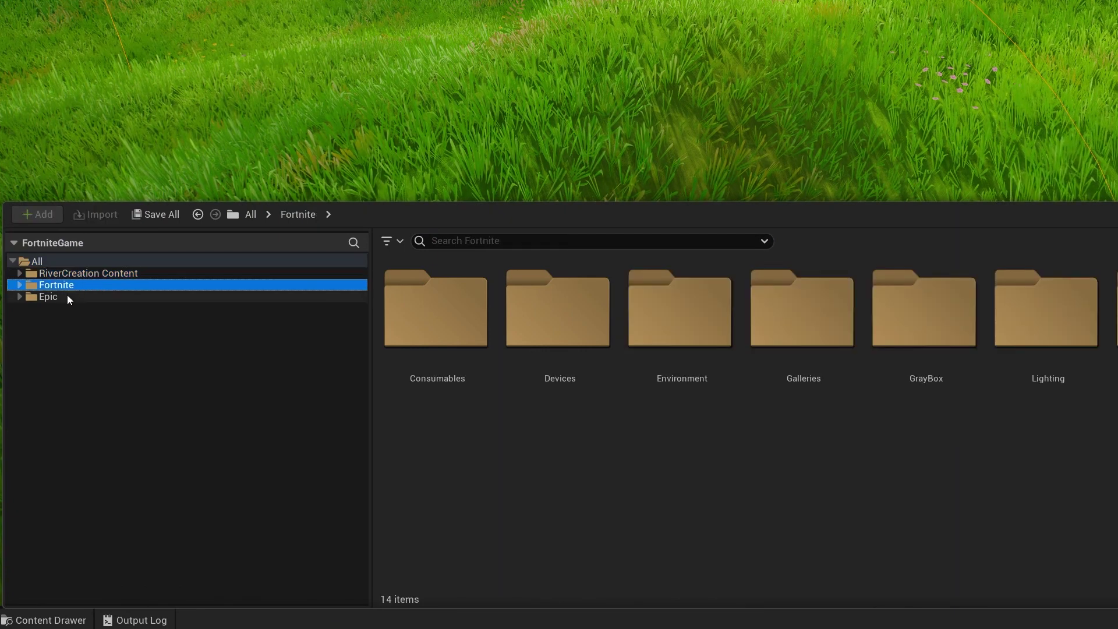
{"action": "left_click", "coordinate": [53, 296]}
{"action": "left_click", "coordinate": [82, 275]}
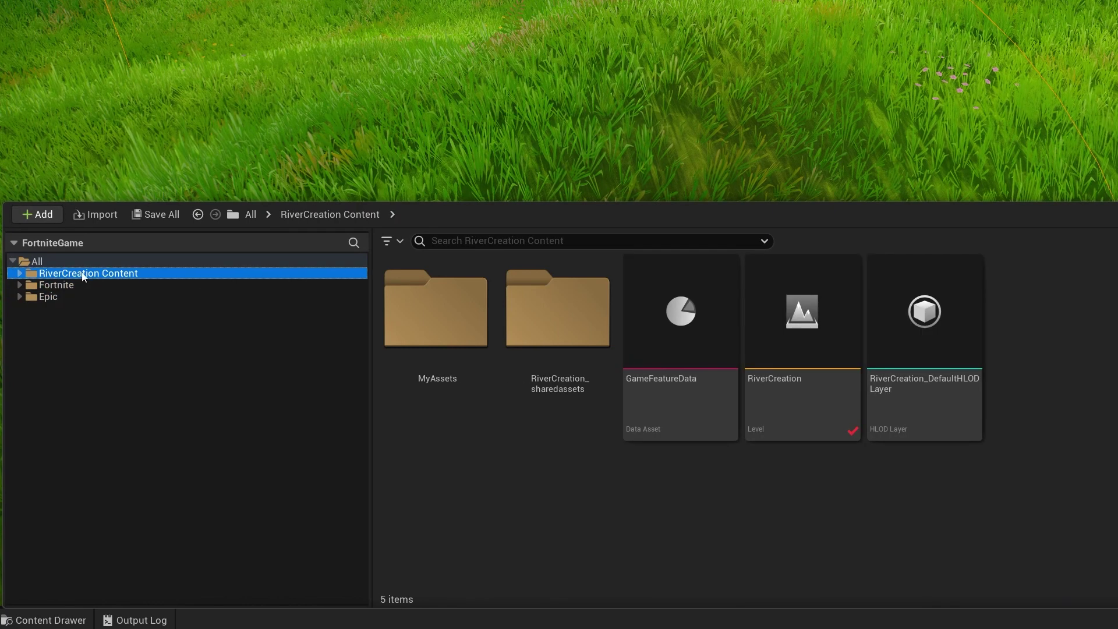
{"action": "left_click", "coordinate": [19, 273]}
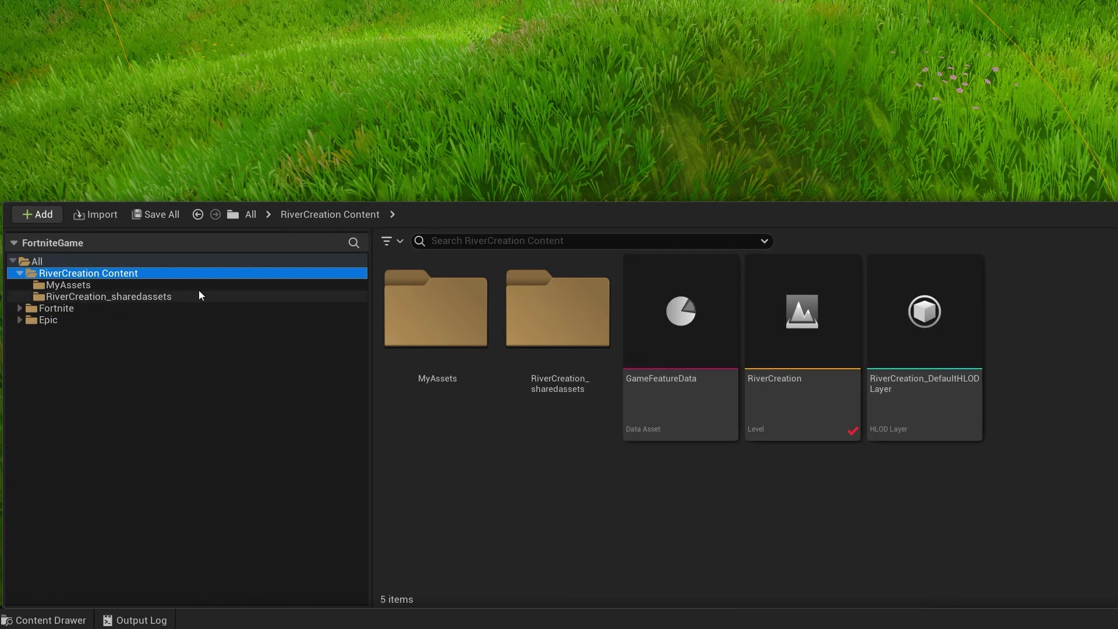
{"action": "left_click", "coordinate": [84, 287]}
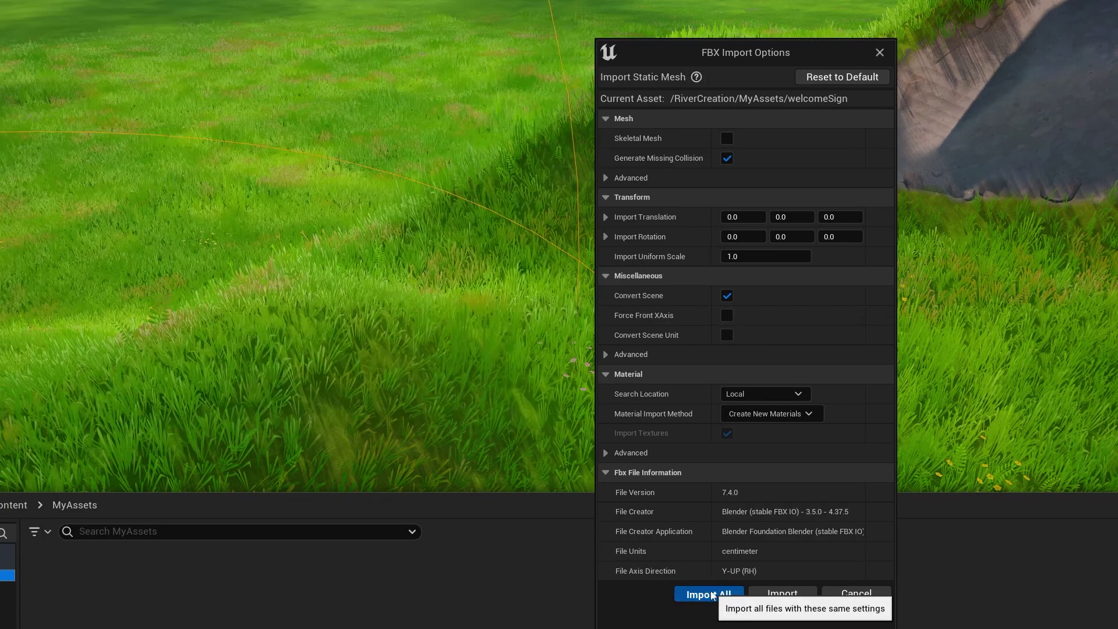
Import all welcomeSign meshes and materials, then move the asset browser aside.
{"action": "left_click", "coordinate": [708, 593]}
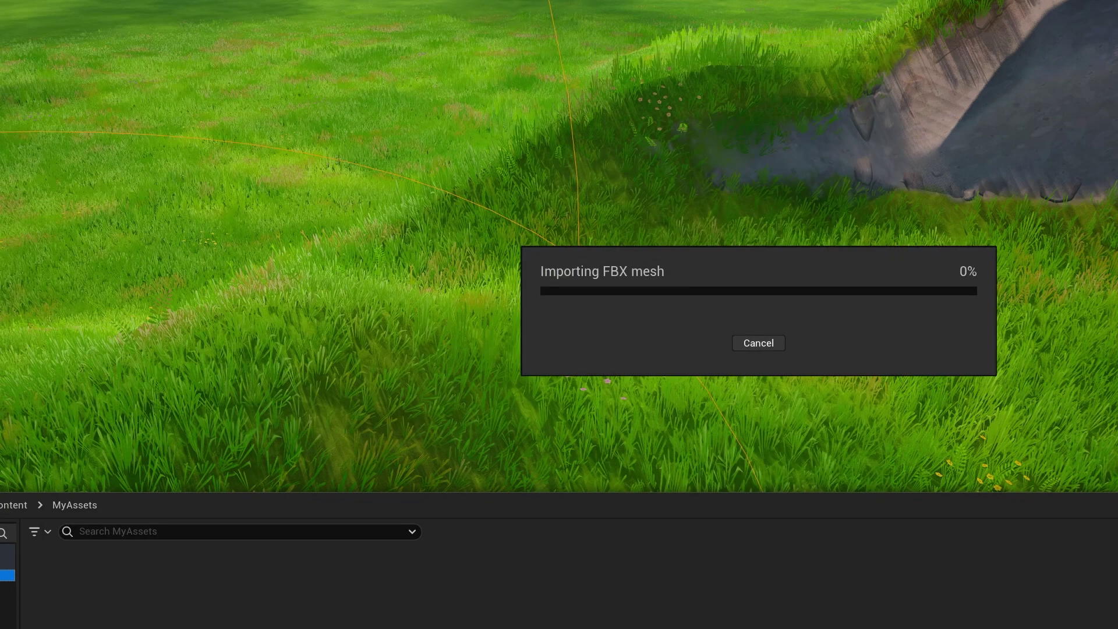
{"action": "mouse_move", "coordinate": [586, 338]}
{"action": "left_mouse_down"}
{"action": "mouse_move", "coordinate": [1117, 550]}
{"action": "mouse_move", "coordinate": [616, 114]}
{"action": "left_mouse_up"}
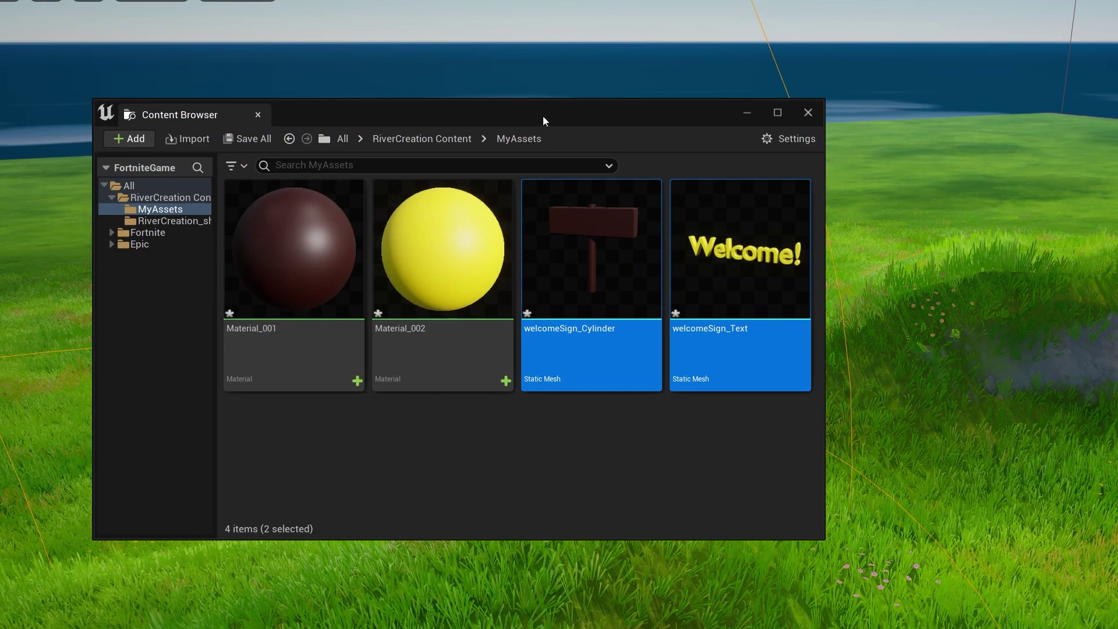
Drop the welcomeSign_Cylinder and welcomeSign_Text meshes onto the grassy slope.
{"action": "left_click_drag", "start_coordinate": [542, 117], "coordinate": [472, 133]}
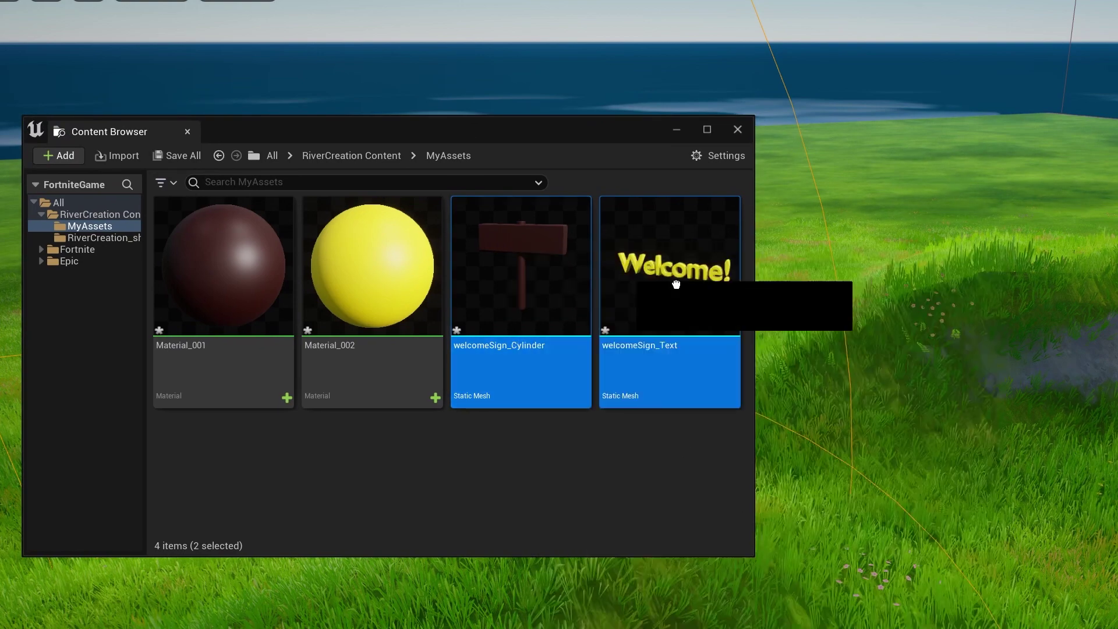
{"action": "left_click_drag", "start_coordinate": [676, 285], "coordinate": [955, 539]}
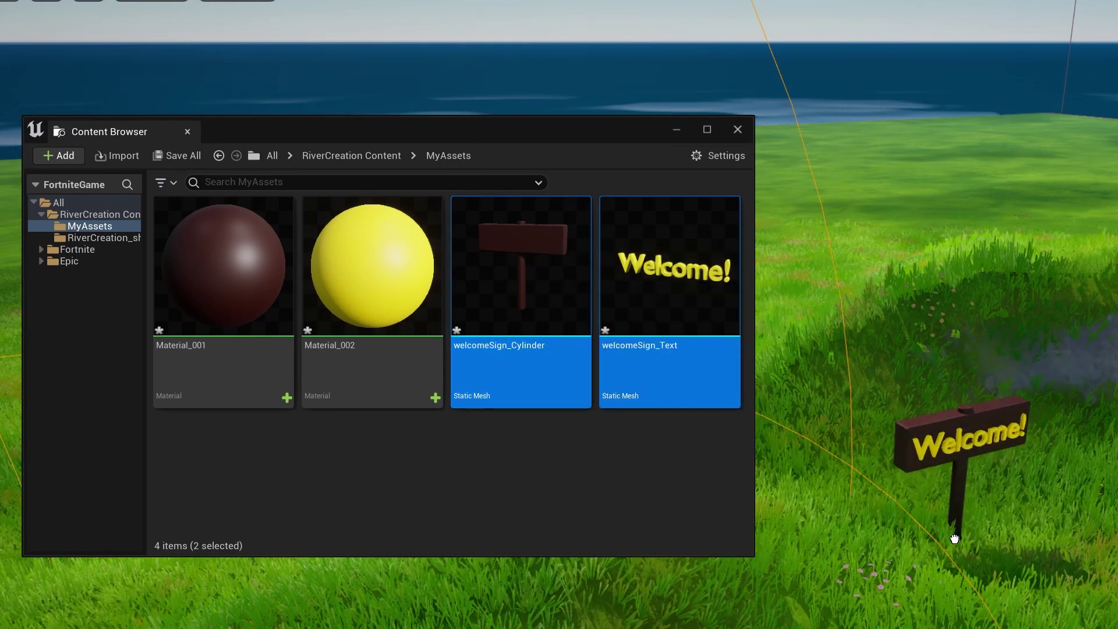
{"action": "left_click_drag", "start_coordinate": [954, 539], "coordinate": [978, 508]}
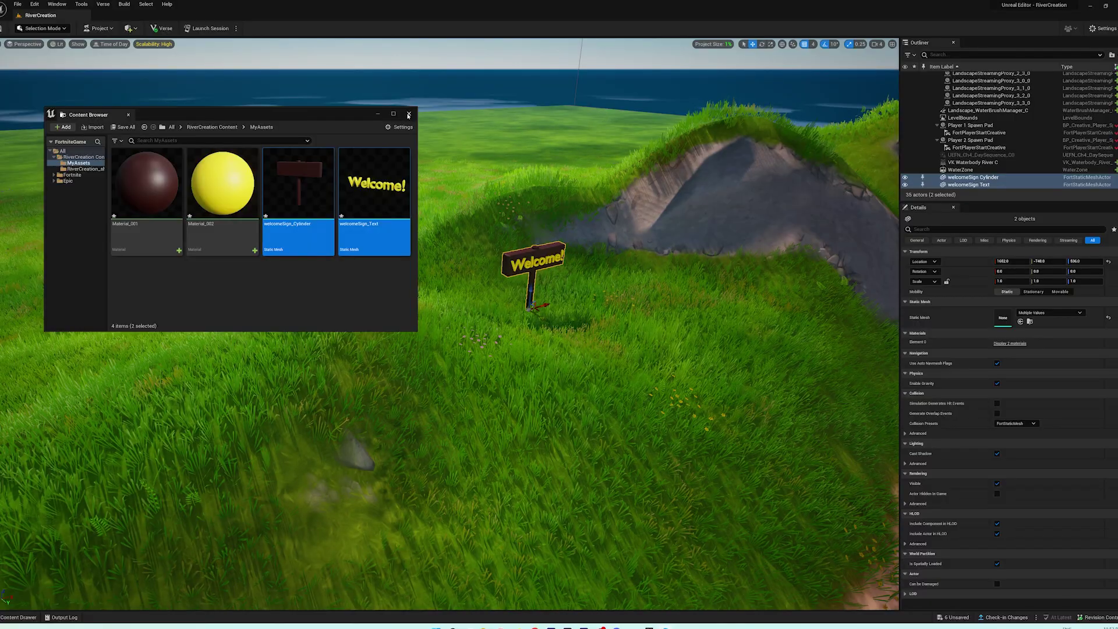
{"action": "left_click", "coordinate": [410, 112]}
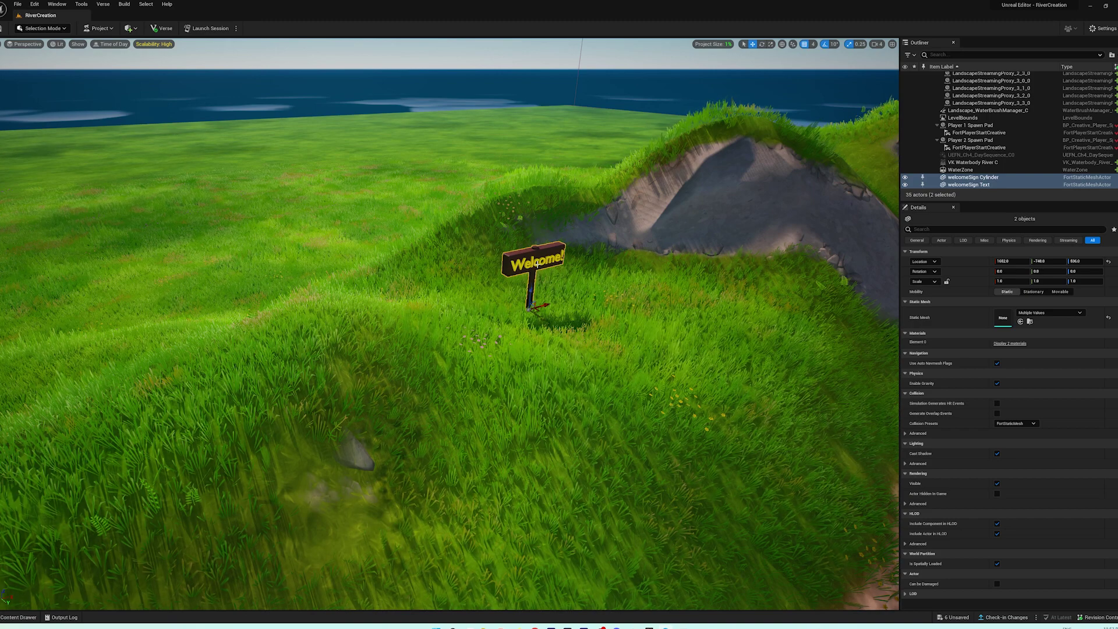
Rotate the sign 45° about Z and slide it left along the ridge.
{"action": "key", "text": "e"}
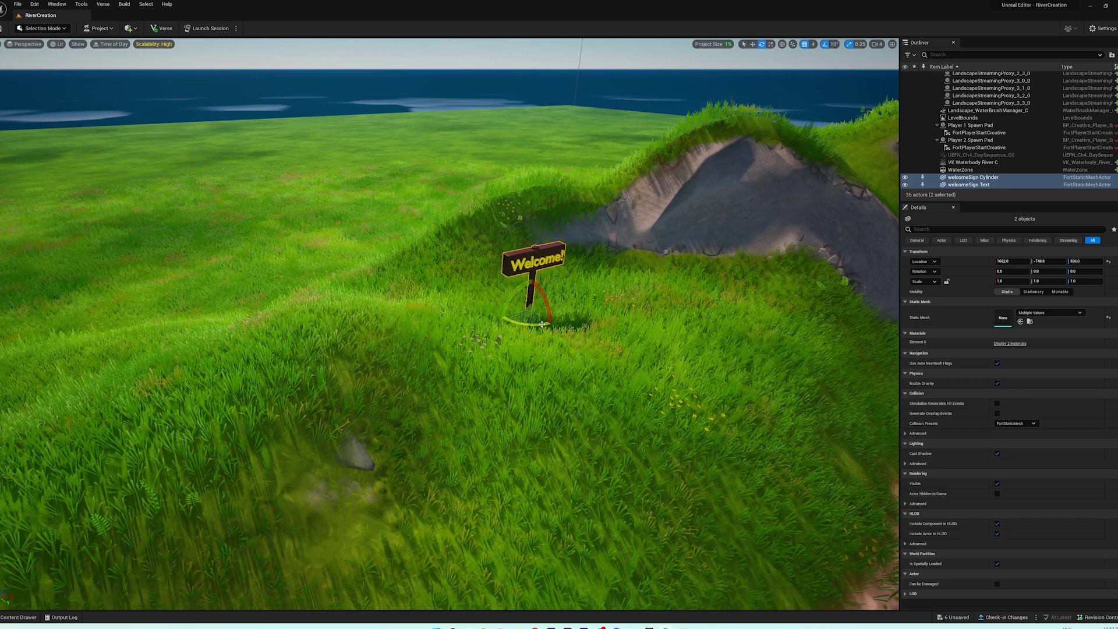
{"action": "left_click_drag", "start_coordinate": [542, 323], "coordinate": [594, 339]}
{"action": "scroll", "coordinate": [603, 374], "scroll_direction": "down", "scroll_amount": 5}
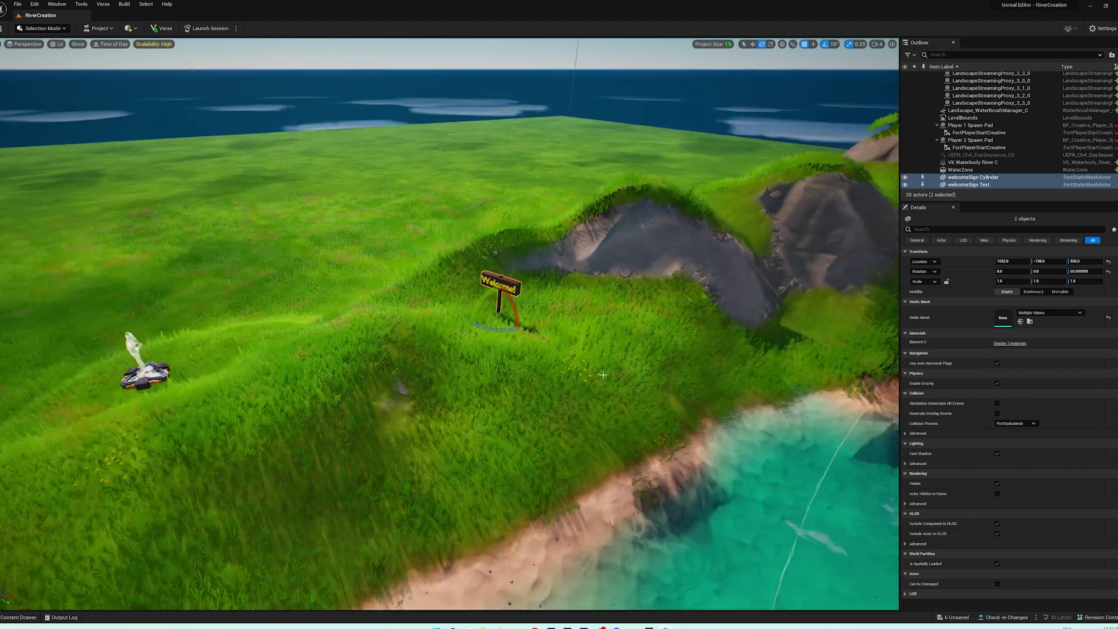
{"action": "scroll", "coordinate": [602, 374], "scroll_direction": "down", "scroll_amount": 2}
{"action": "scroll", "coordinate": [577, 365], "scroll_direction": "down", "scroll_amount": 2}
{"action": "scroll", "coordinate": [550, 355], "scroll_direction": "down", "scroll_amount": 2}
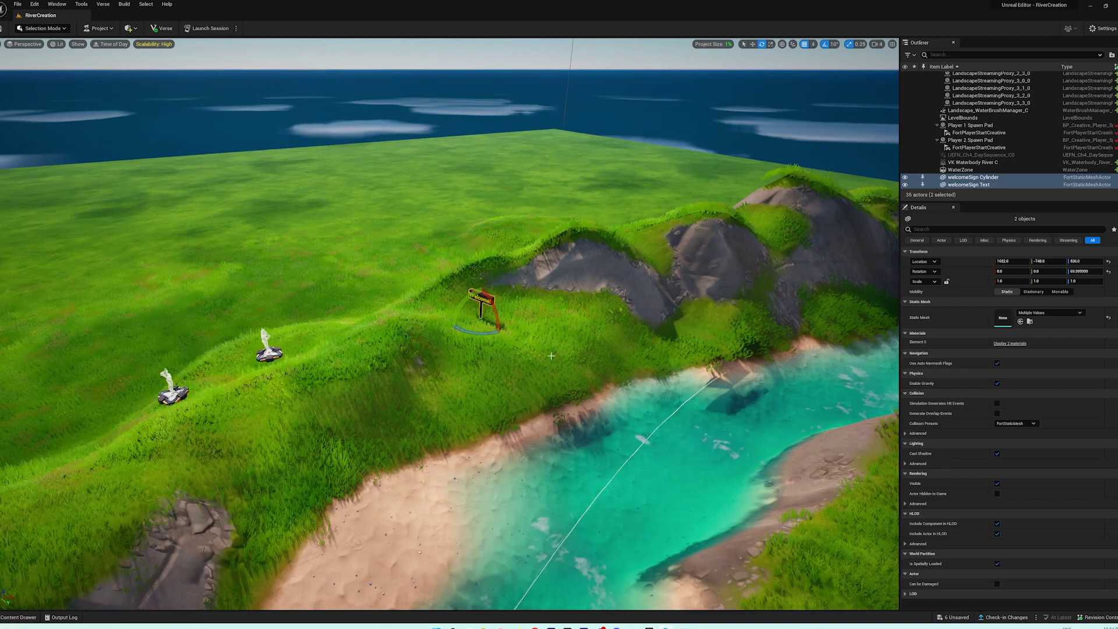
{"action": "scroll", "coordinate": [551, 355], "scroll_direction": "up", "scroll_amount": 2}
{"action": "scroll", "coordinate": [549, 341], "scroll_direction": "up", "scroll_amount": 2}
{"action": "scroll", "coordinate": [546, 327], "scroll_direction": "up", "scroll_amount": 2}
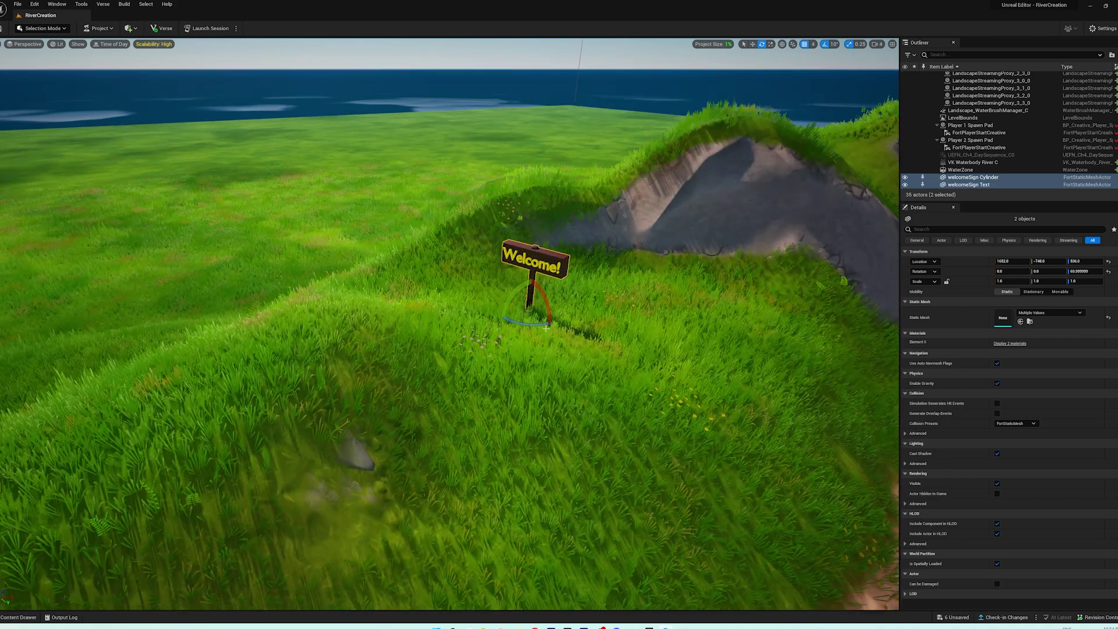
{"action": "mouse_move", "coordinate": [545, 307]}
{"action": "left_mouse_down"}
{"action": "mouse_move", "coordinate": [448, 327]}
{"action": "mouse_move", "coordinate": [362, 300]}
{"action": "left_mouse_up"}
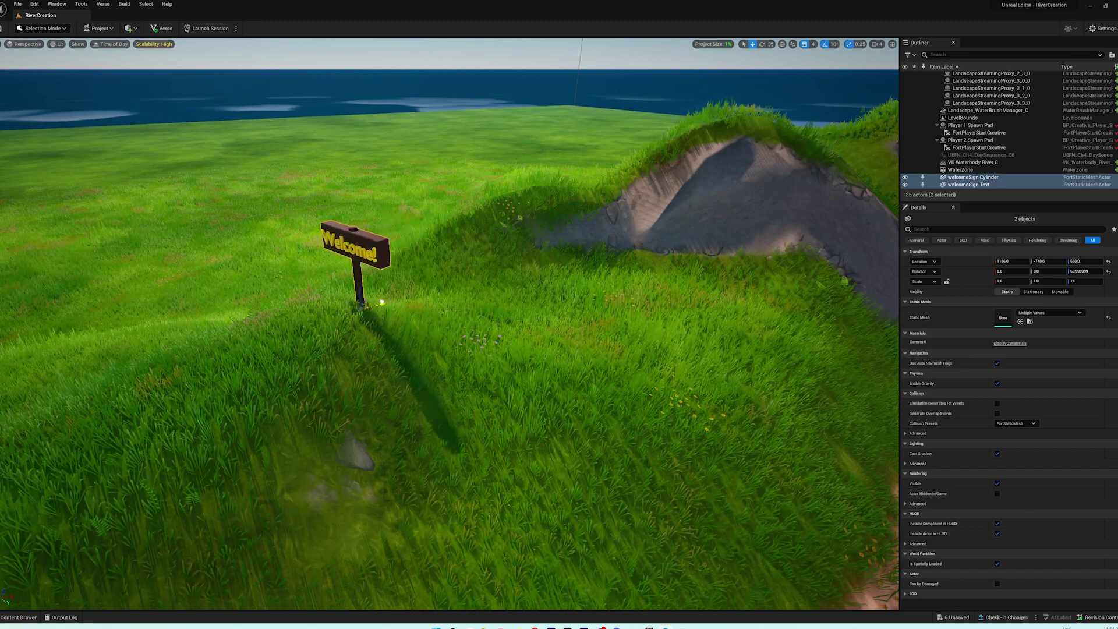
{"action": "scroll", "coordinate": [349, 297], "scroll_direction": "up", "scroll_amount": 2}
{"action": "scroll", "coordinate": [324, 293], "scroll_direction": "up", "scroll_amount": 2}
{"action": "scroll", "coordinate": [302, 288], "scroll_direction": "up", "scroll_amount": 2}
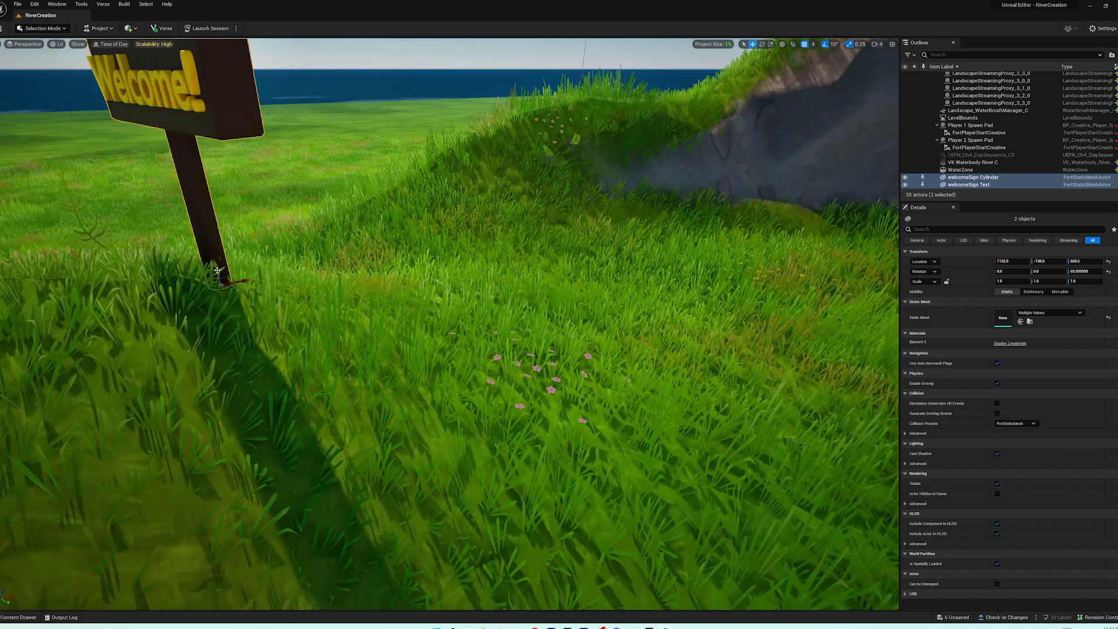
{"action": "left_click_drag", "start_coordinate": [300, 288], "coordinate": [131, 293]}
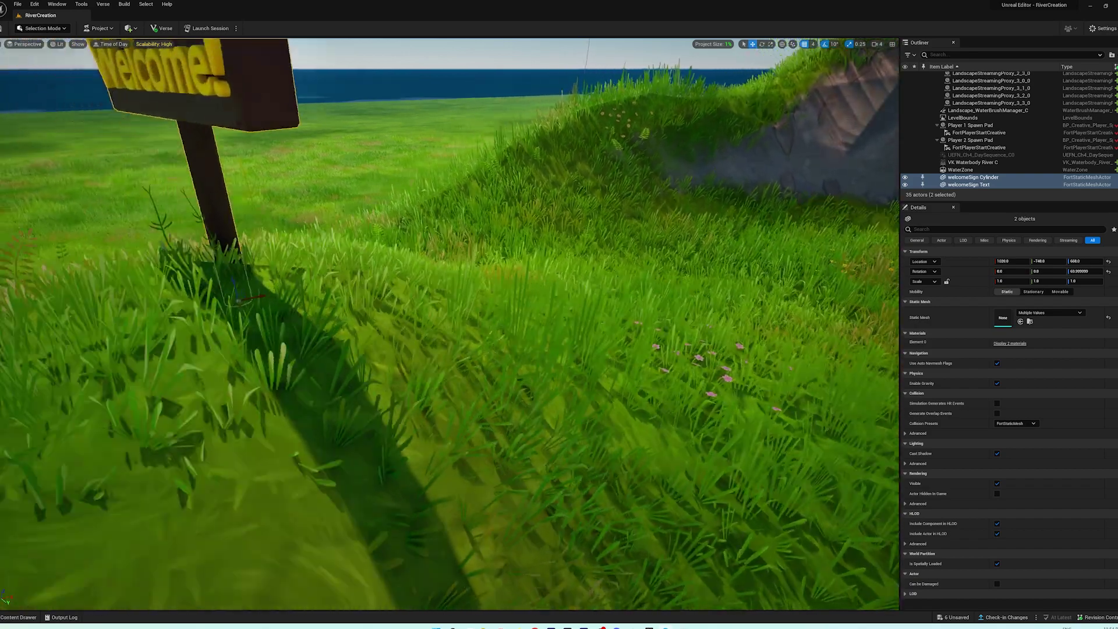
{"action": "mouse_move", "coordinate": [131, 292]}
{"action": "right_mouse_down"}
{"action": "mouse_move", "coordinate": [620, 353]}
{"action": "mouse_move", "coordinate": [399, 335]}
{"action": "right_mouse_up"}
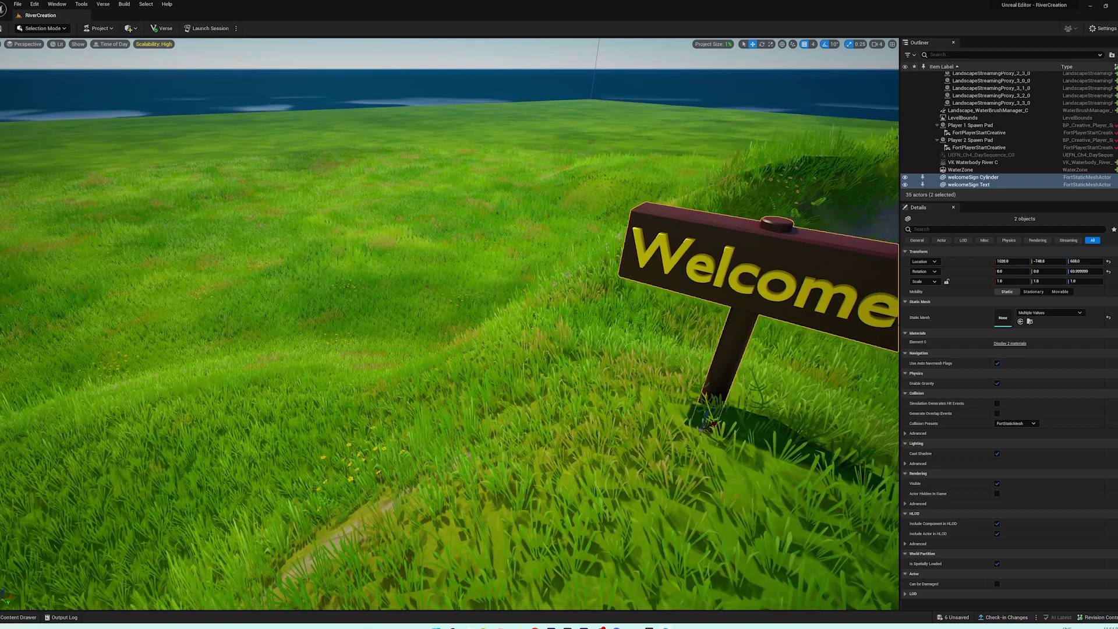
Orbit the view close to show the signpost against the sky.
{"action": "mouse_move", "coordinate": [631, 406]}
{"action": "right_mouse_down"}
{"action": "mouse_move", "coordinate": [487, 429]}
{"action": "mouse_move", "coordinate": [366, 429]}
{"action": "mouse_move", "coordinate": [472, 450]}
{"action": "right_mouse_up"}
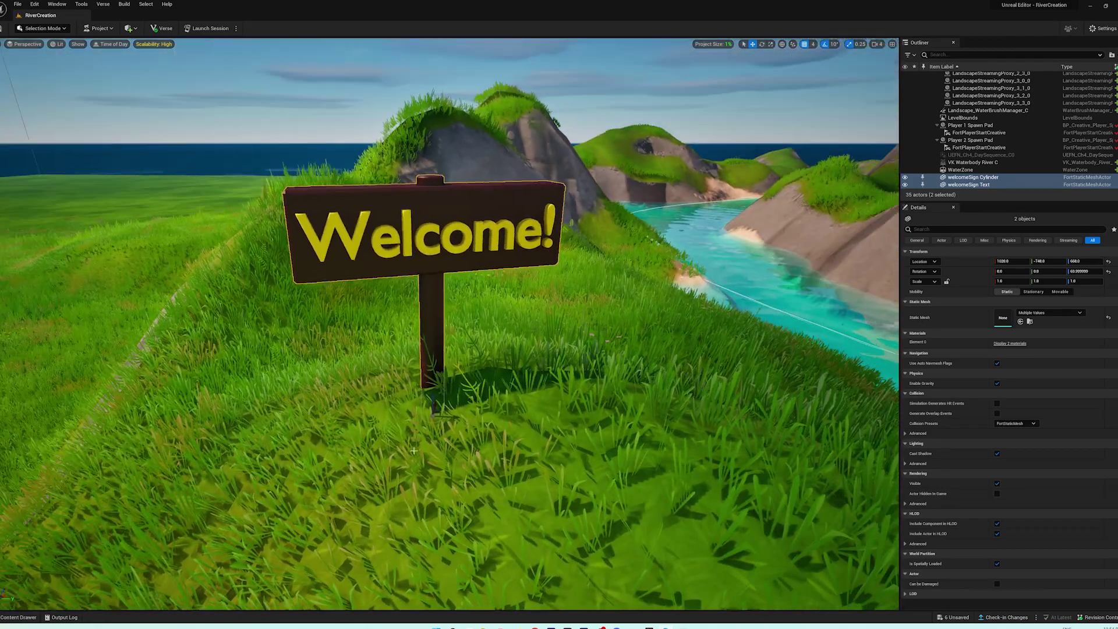
{"action": "right_click_drag", "start_coordinate": [435, 390], "coordinate": [435, 385]}
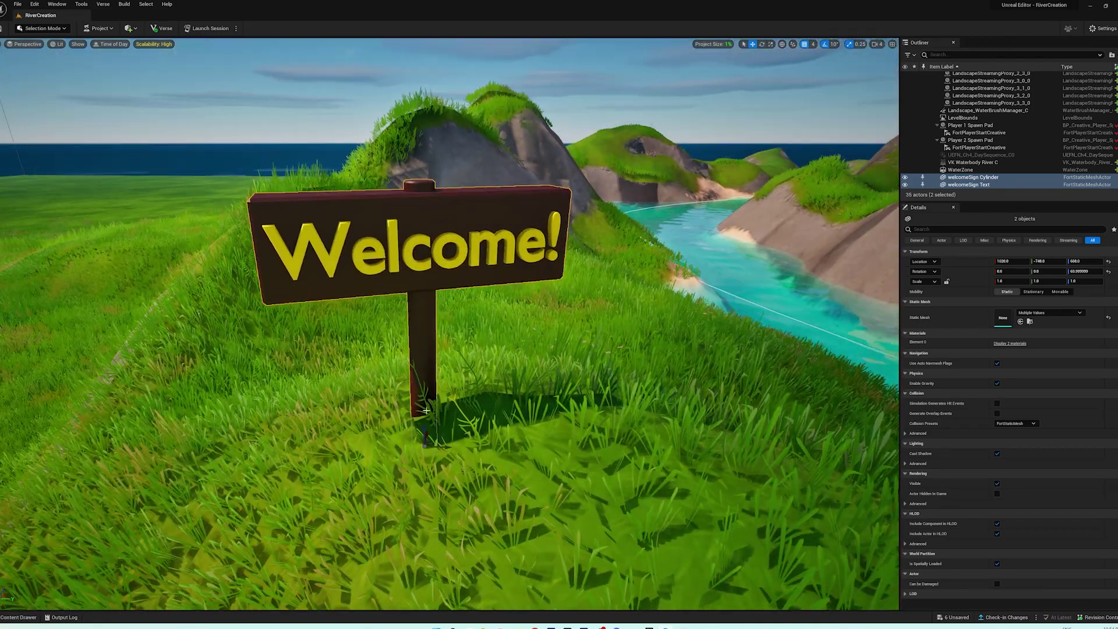
{"action": "mouse_move", "coordinate": [424, 428]}
{"action": "right_mouse_down"}
{"action": "mouse_move", "coordinate": [428, 392]}
{"action": "mouse_move", "coordinate": [430, 402]}
{"action": "right_mouse_up"}
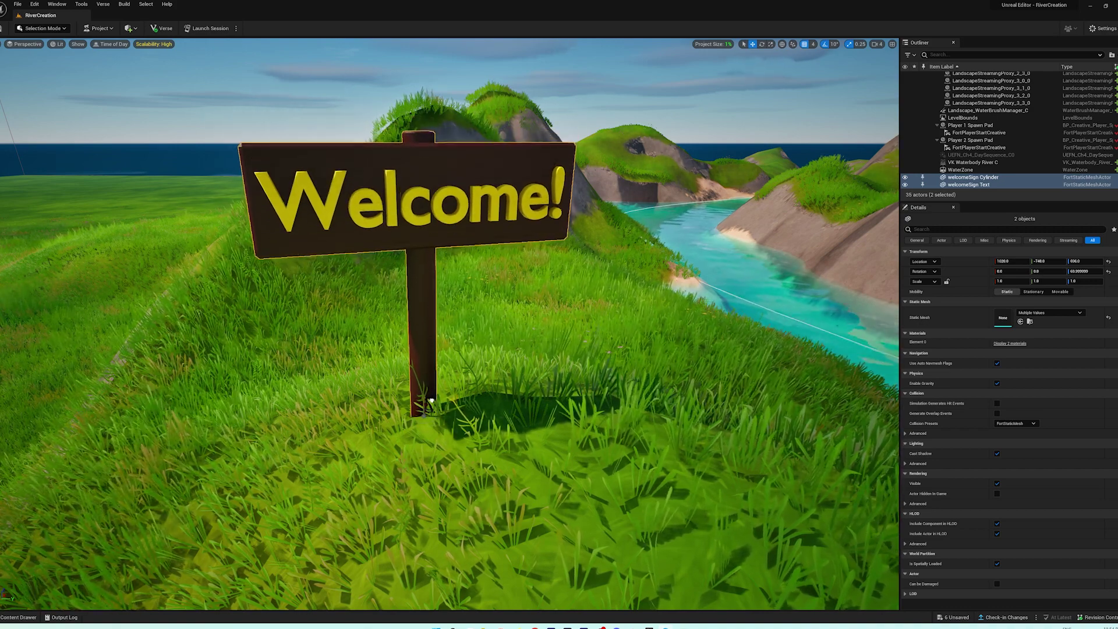
{"action": "scroll", "coordinate": [527, 423], "scroll_direction": "down", "scroll_amount": 3}
{"action": "scroll", "coordinate": [527, 423], "scroll_direction": "down", "scroll_amount": 3}
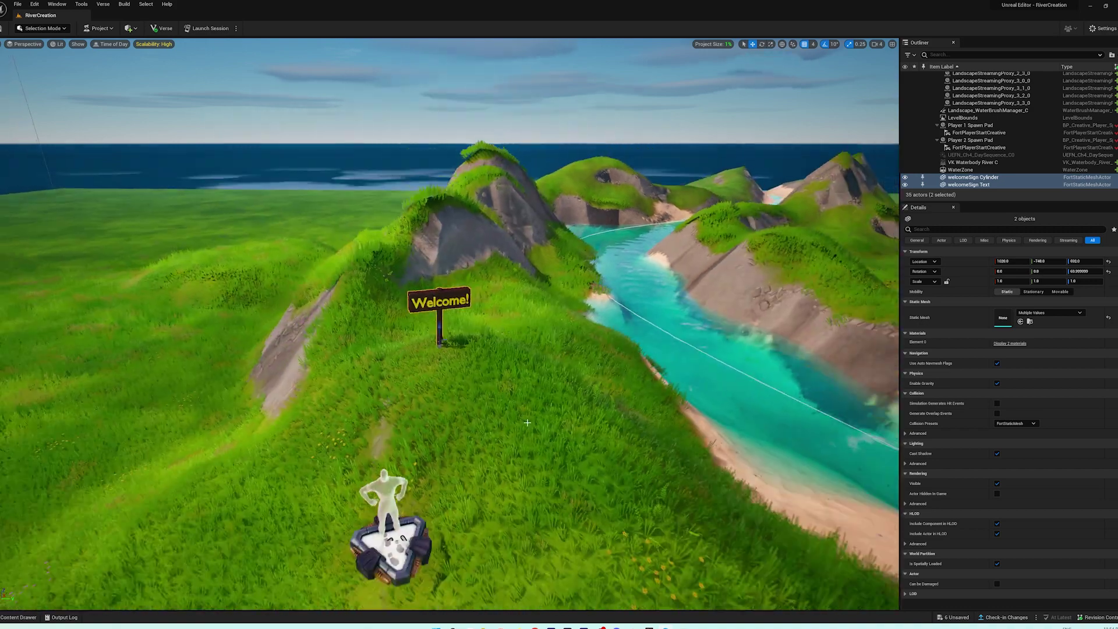
{"action": "mouse_move", "coordinate": [527, 423]}
{"action": "right_mouse_down"}
{"action": "mouse_move", "coordinate": [563, 397]}
{"action": "mouse_move", "coordinate": [681, 481]}
{"action": "mouse_move", "coordinate": [760, 489]}
{"action": "mouse_move", "coordinate": [612, 489]}
{"action": "mouse_move", "coordinate": [726, 491]}
{"action": "right_mouse_up"}
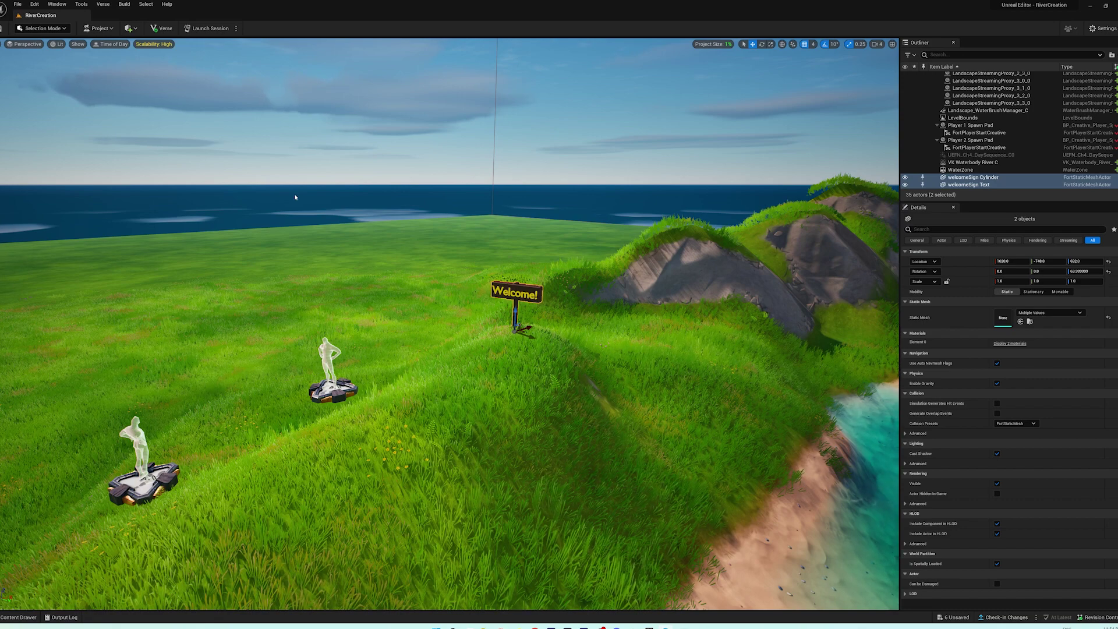
Save the level and the selected sign assets, and launch a session.
{"action": "key", "text": "ctrl+s"}
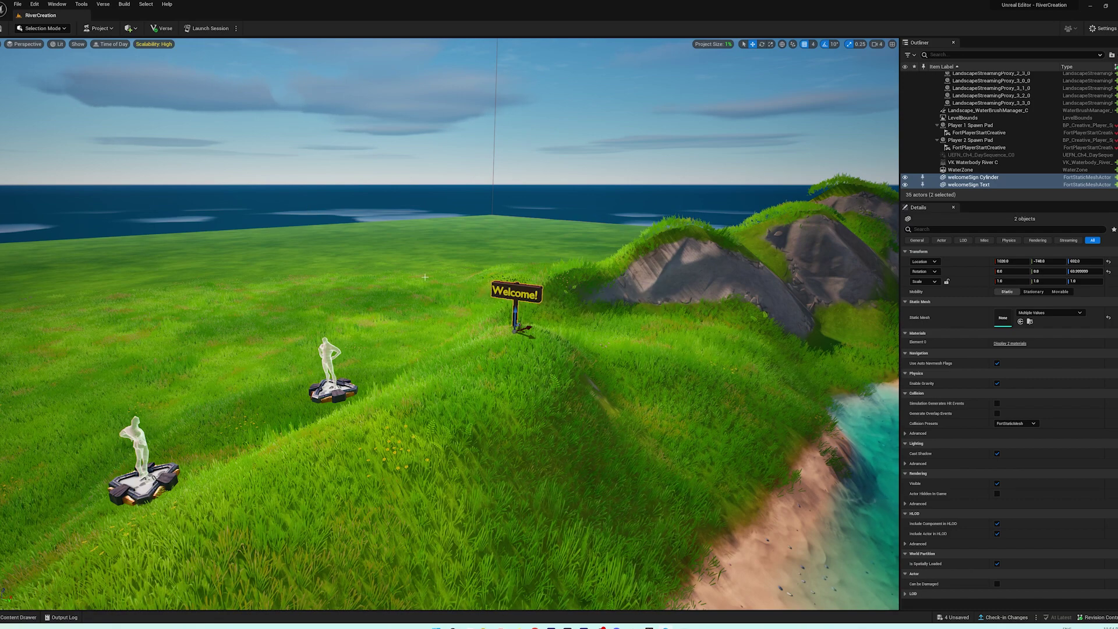
{"action": "left_click", "coordinate": [208, 28]}
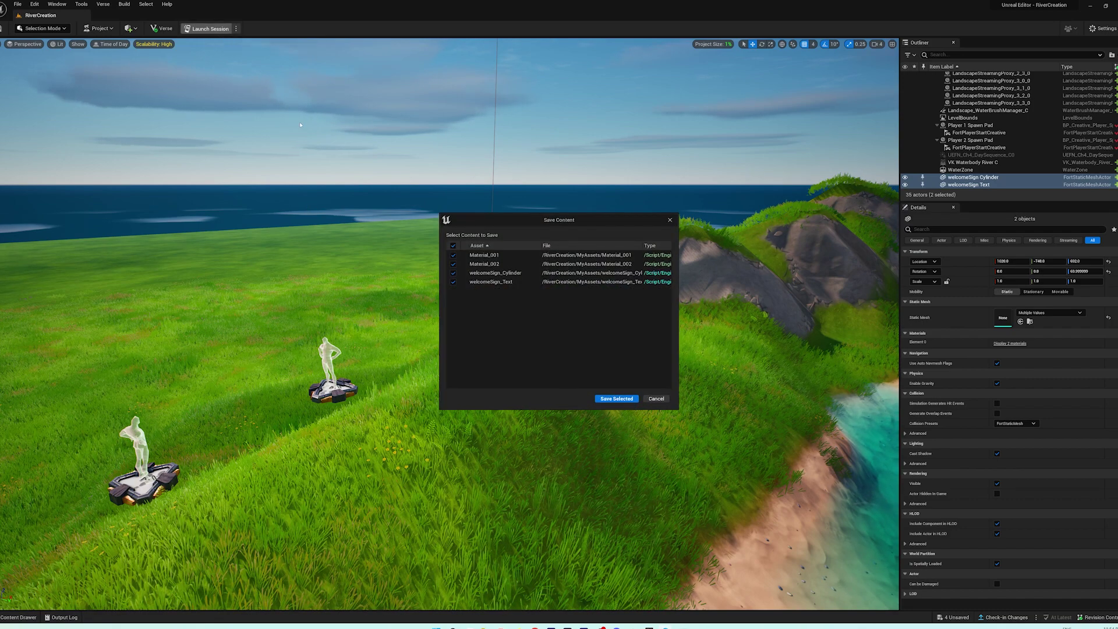
{"action": "left_click", "coordinate": [607, 400]}
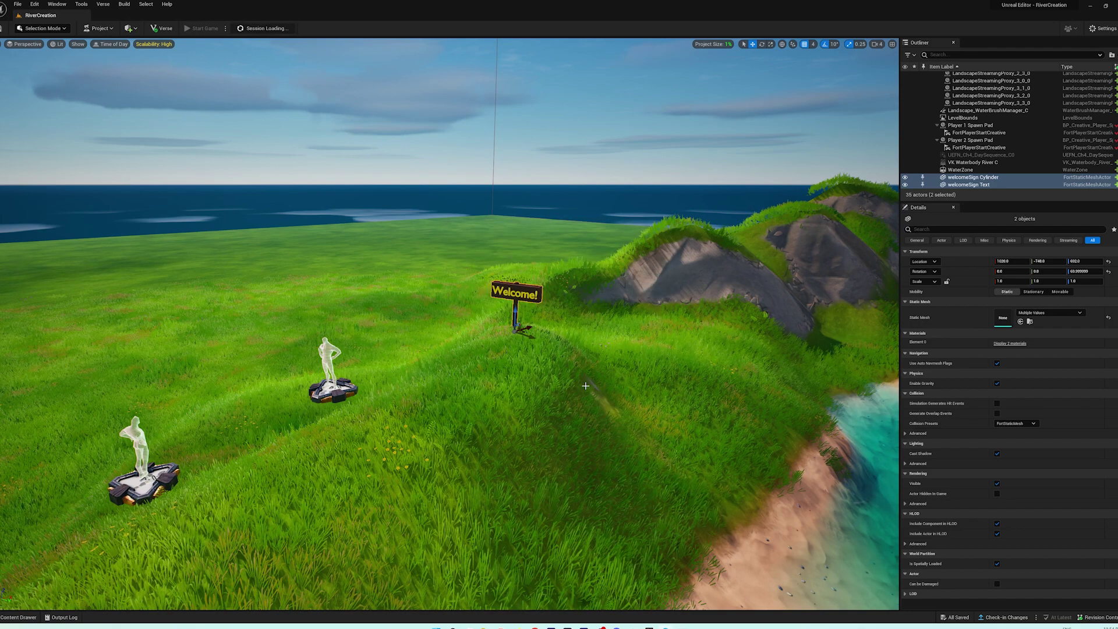